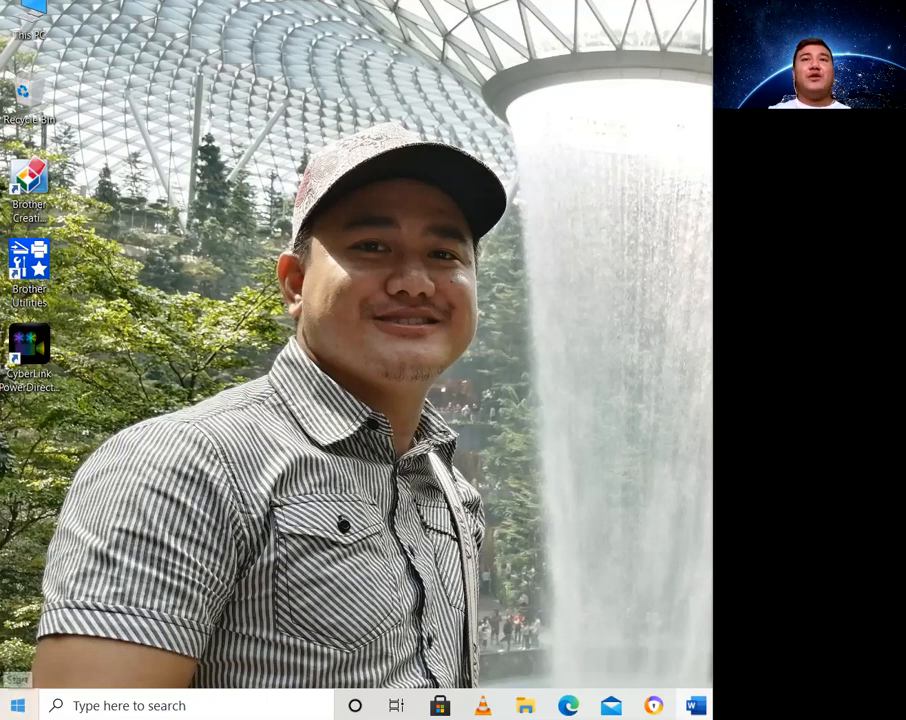
Step: Start Word from the list of installed apps and widen its start window to fill the visible screen width
left_click(17, 704)
scroll(194, 394, "down", 10)
scroll(192, 400, "down", 4)
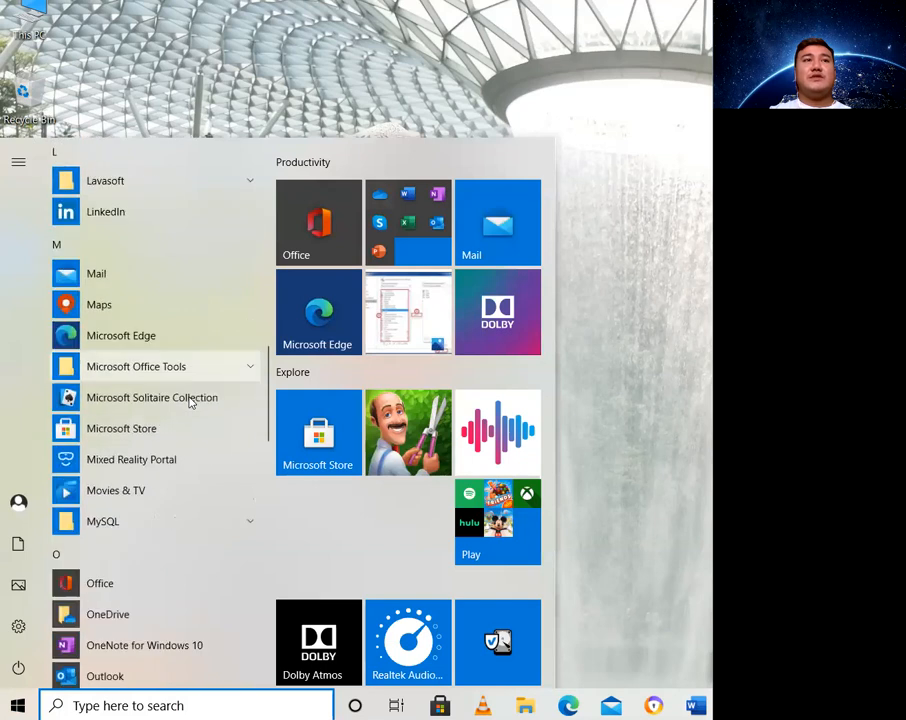
scroll(190, 402, "down", 1)
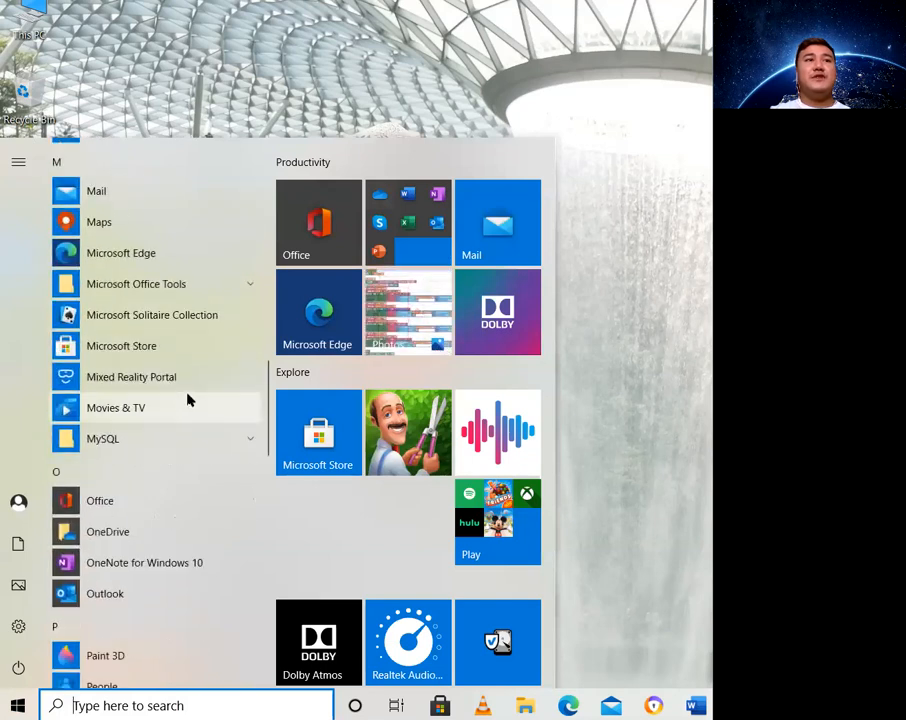
scroll(188, 400, "down", 10)
scroll(190, 401, "down", 5)
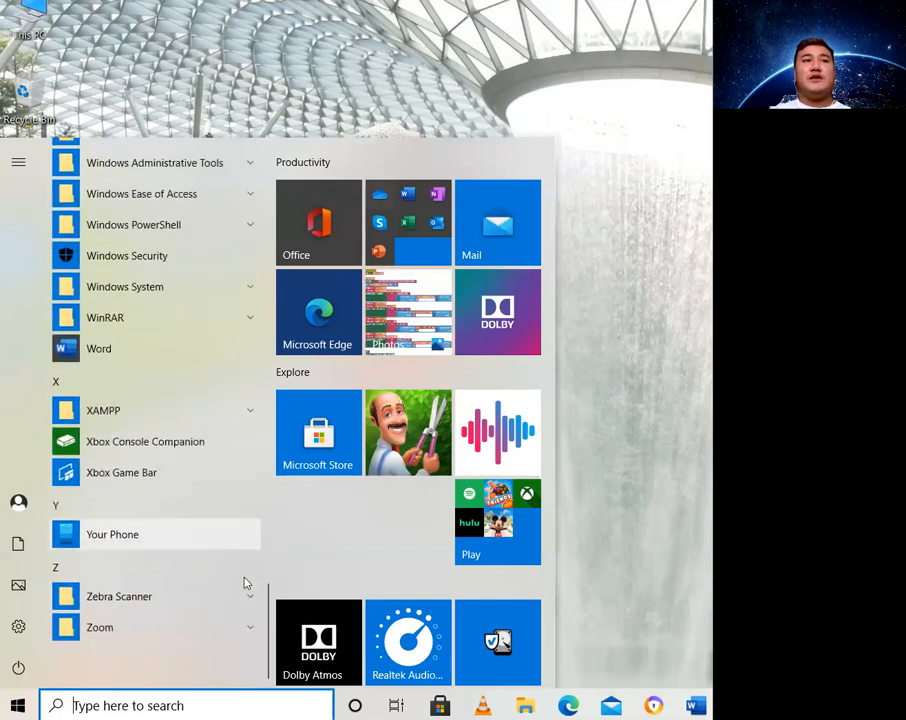
left_click(140, 360)
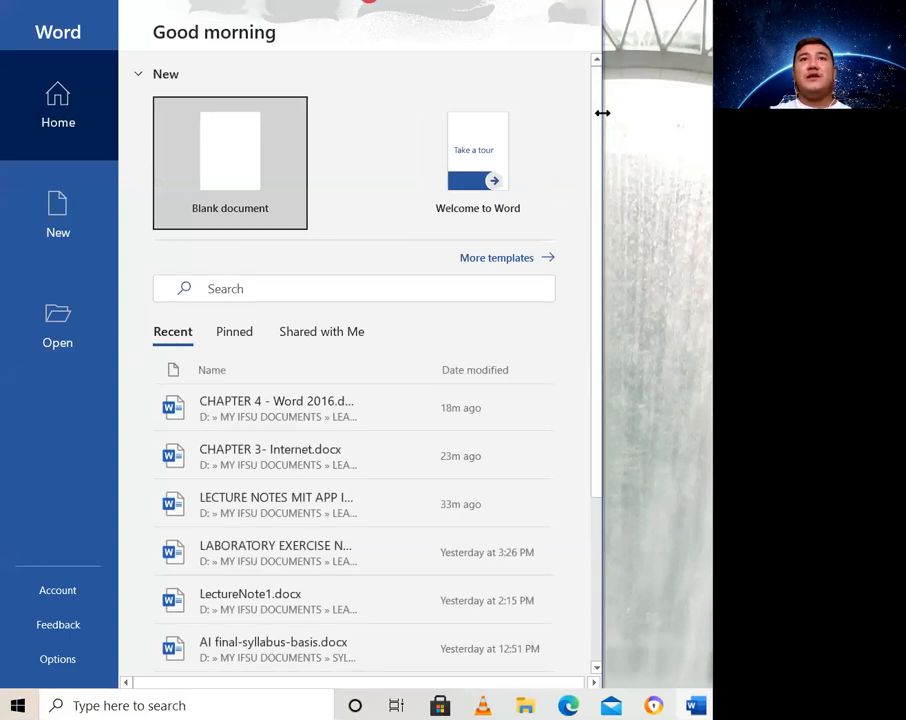
left_click_drag(602, 113, 709, 113)
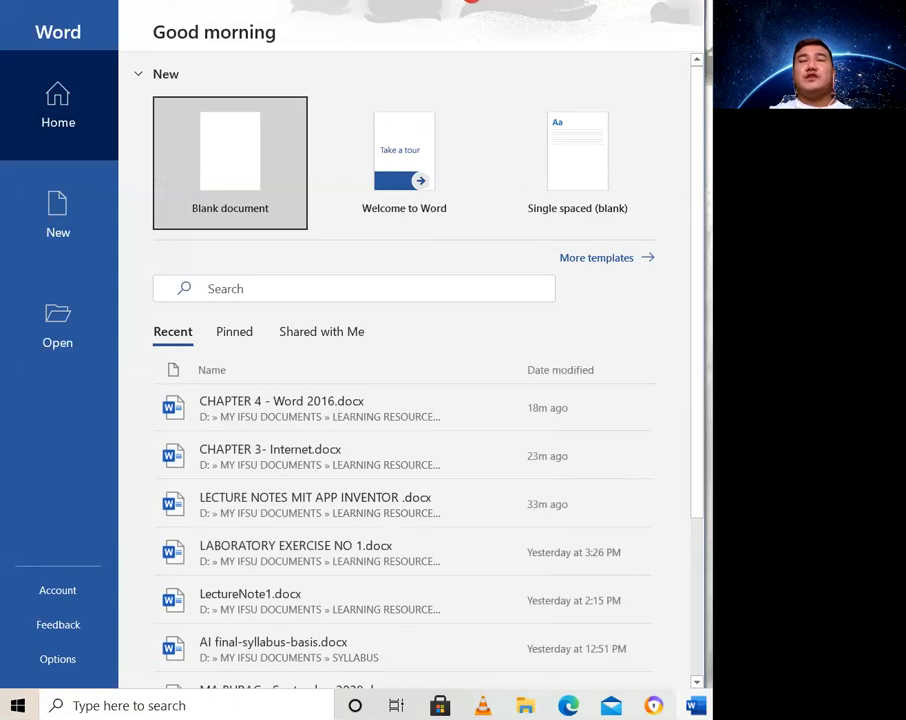
left_click_drag(705, 113, 711, 113)
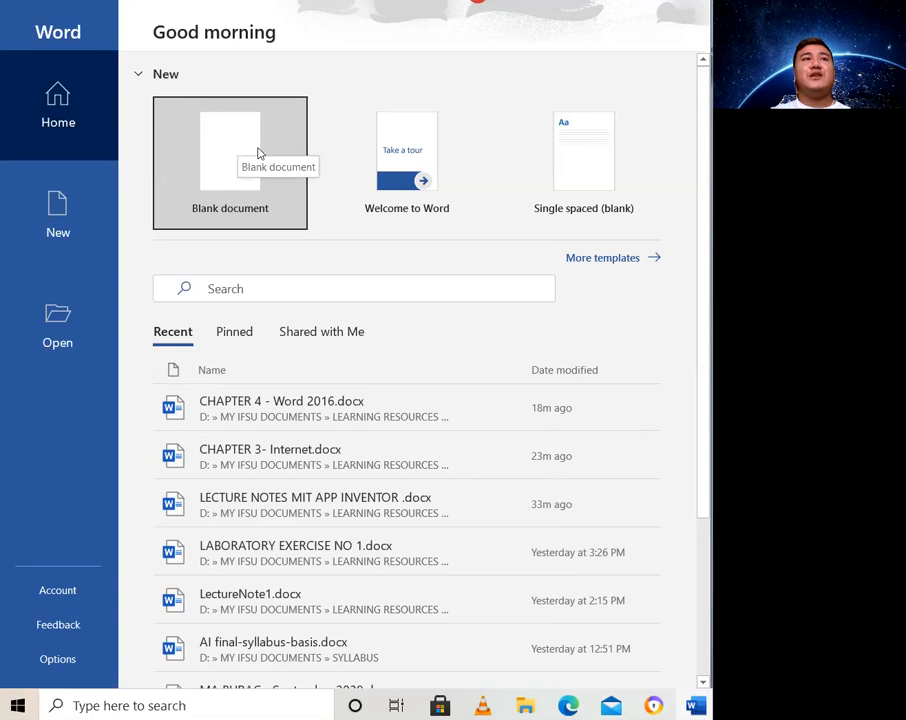
Step: Browse the available templates for new documents and create a blank document
left_click(82, 240)
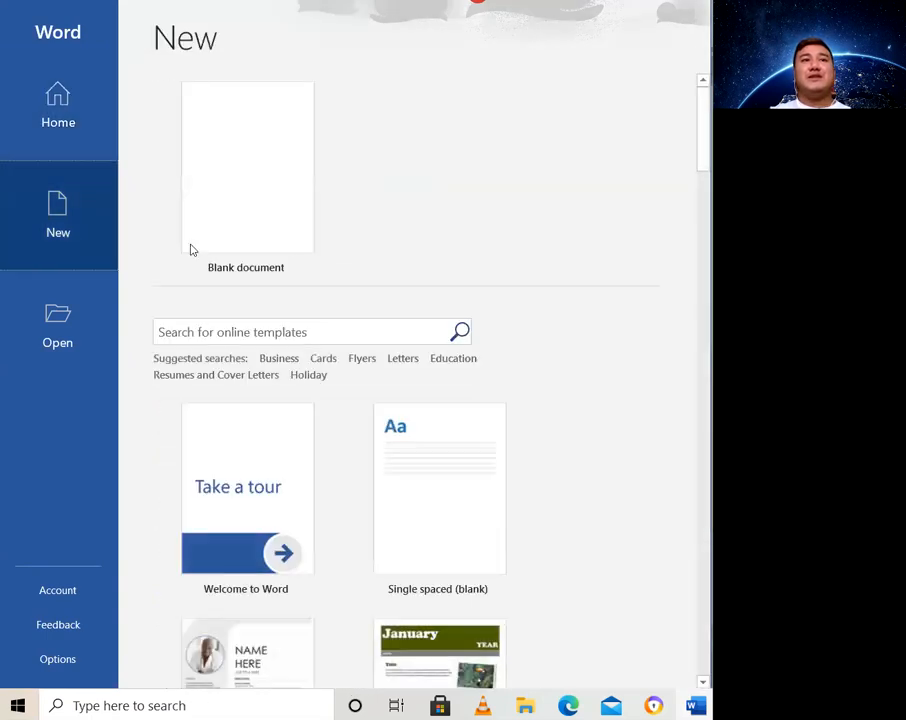
scroll(439, 486, "down", 5)
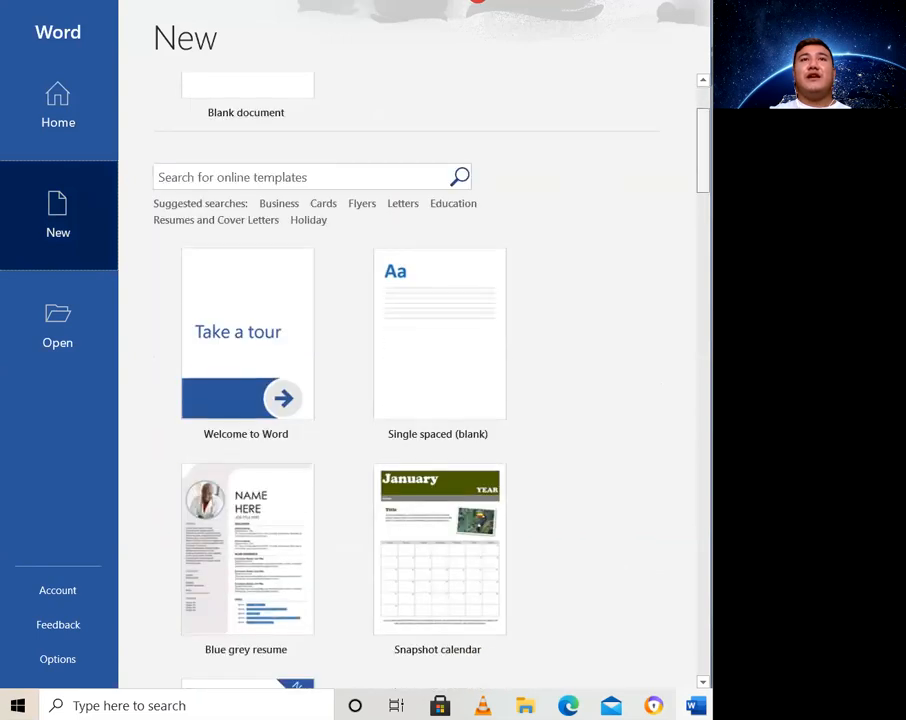
scroll(439, 486, "down", 1)
scroll(439, 486, "up", 4)
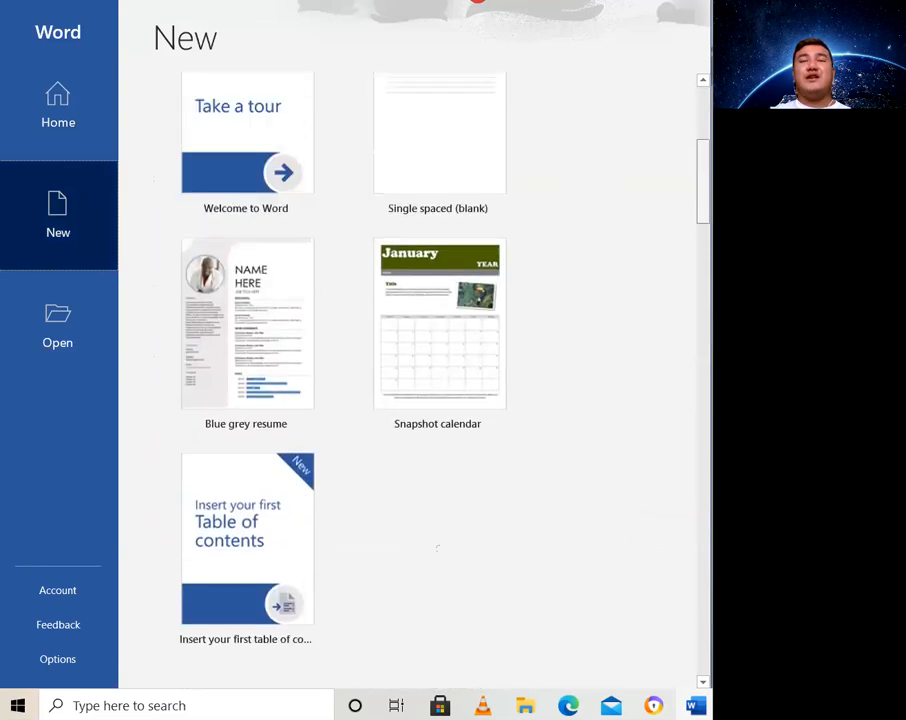
scroll(439, 486, "up", 2)
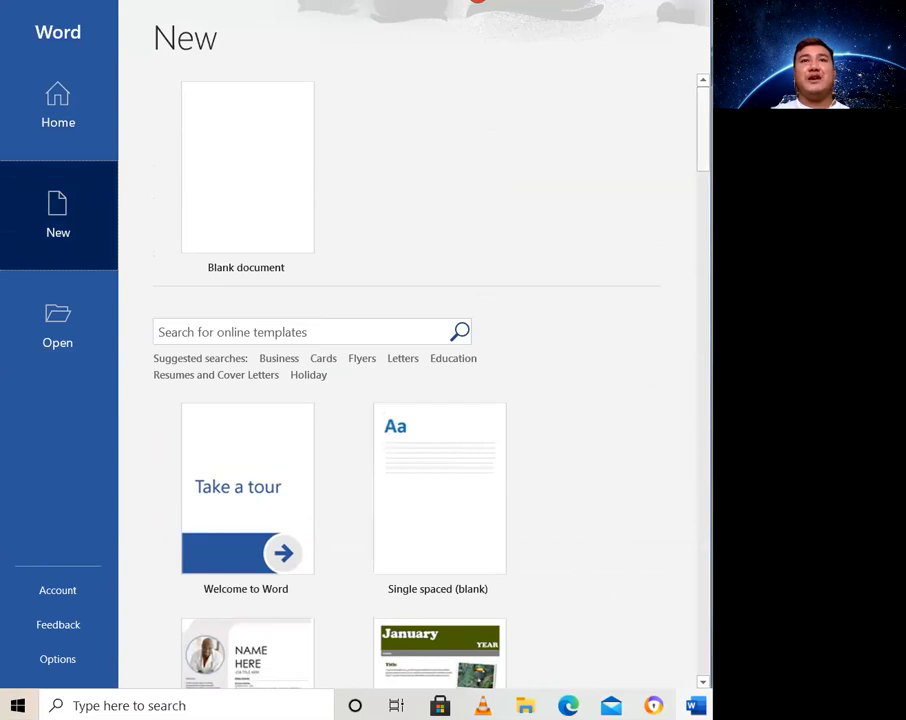
left_click(34, 128)
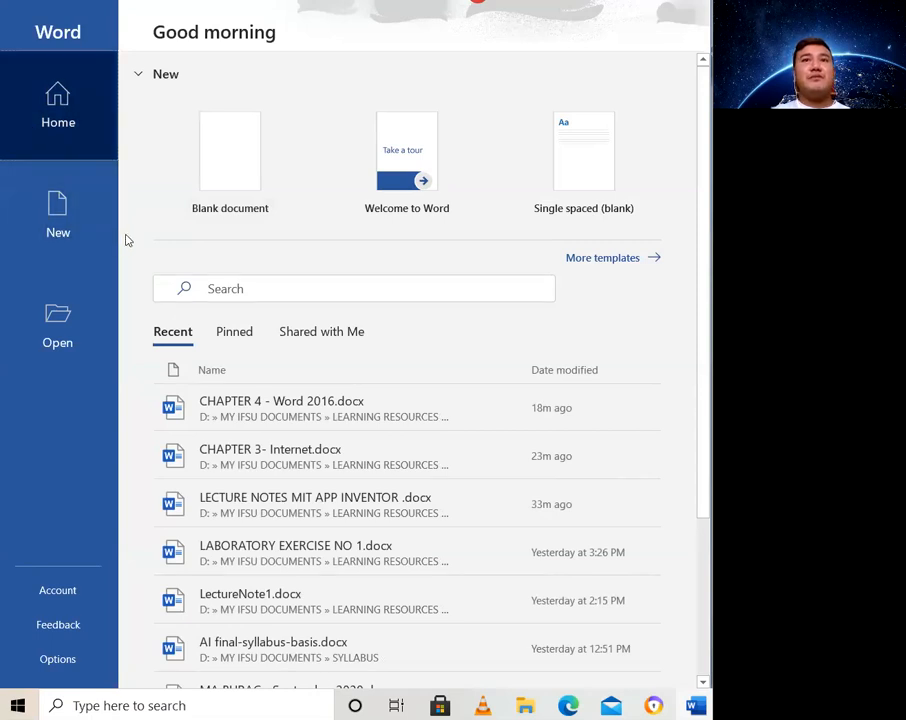
left_click(238, 181)
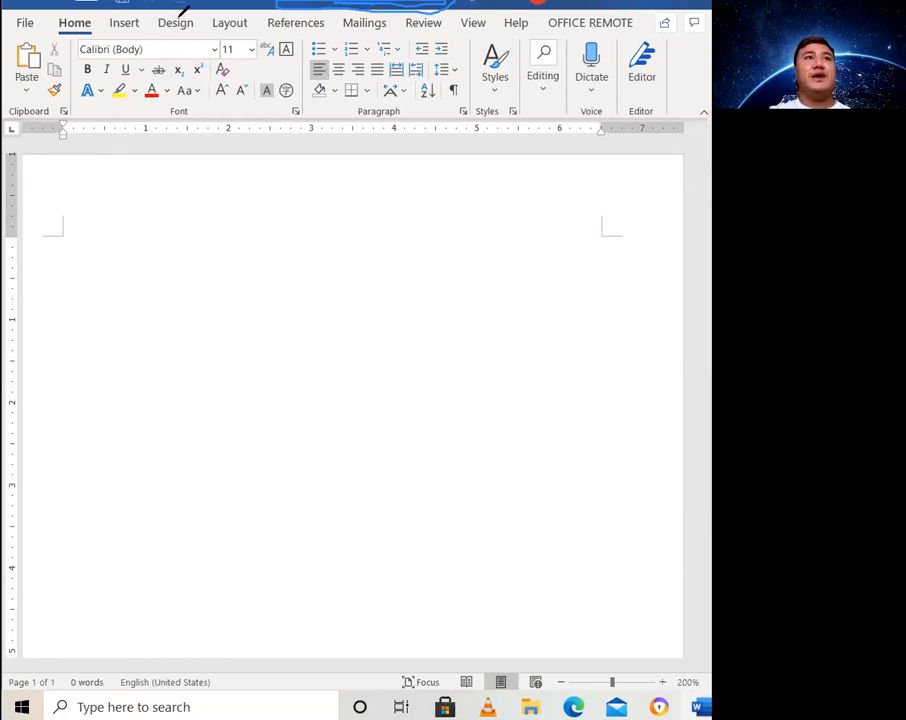
Step: Mark the Quick Access Toolbar, the ribbon, and the font, font size, bullet and numbering controls with freehand blue annotations
left_click_drag(30, 3, 218, 15)
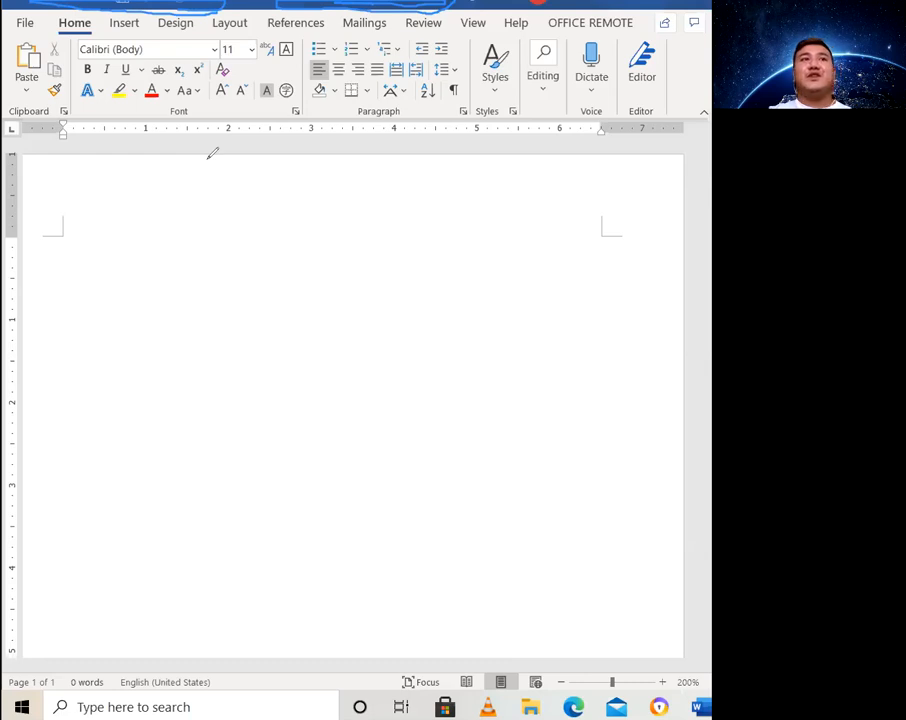
mouse_move(13, 104)
left_mouse_down()
mouse_move(36, 120)
mouse_move(230, 125)
mouse_move(690, 114)
mouse_move(482, 27)
left_mouse_up()
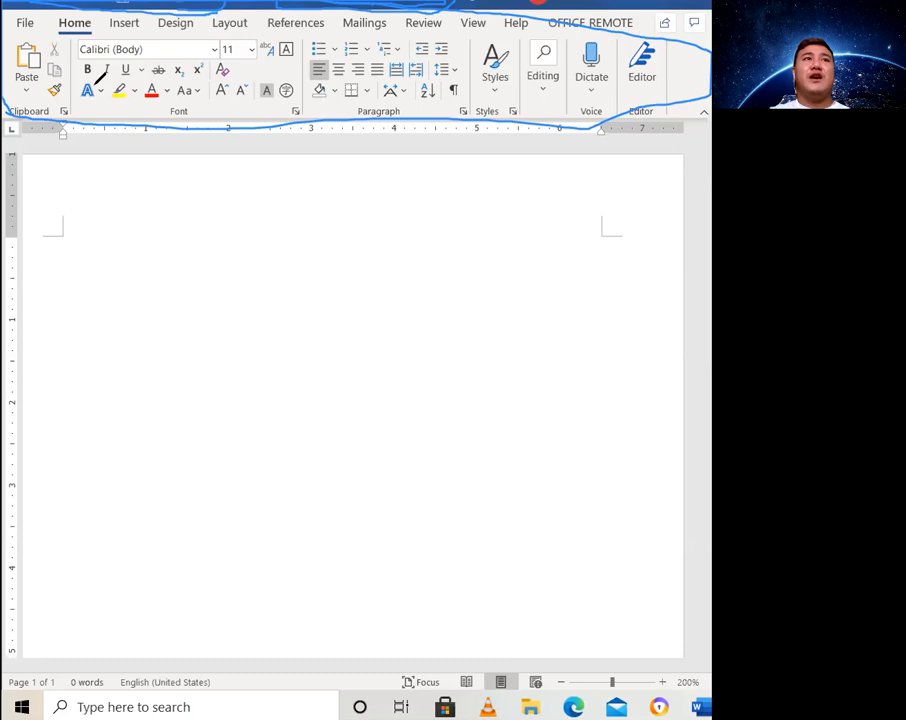
mouse_move(95, 85)
left_mouse_down()
mouse_move(75, 88)
mouse_move(95, 108)
mouse_move(102, 93)
mouse_move(90, 99)
mouse_move(92, 64)
mouse_move(85, 75)
left_mouse_up()
mouse_move(134, 41)
left_mouse_down()
mouse_move(117, 42)
mouse_move(204, 56)
mouse_move(134, 27)
left_mouse_up()
mouse_move(238, 41)
left_mouse_down()
mouse_move(236, 58)
mouse_move(241, 43)
mouse_move(233, 40)
left_mouse_up()
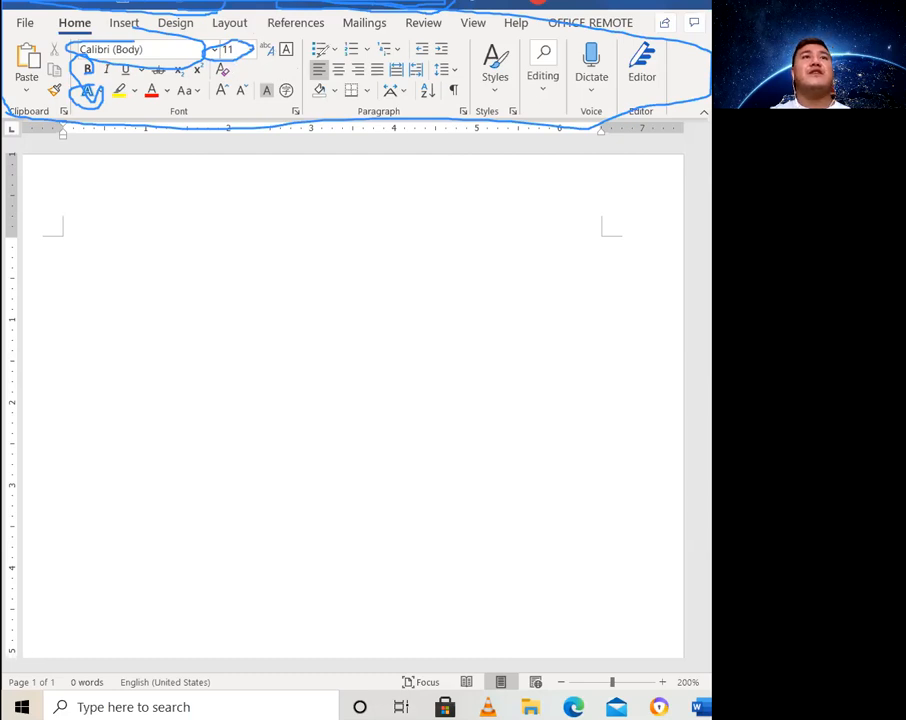
mouse_move(321, 58)
left_mouse_down()
mouse_move(346, 46)
mouse_move(300, 43)
mouse_move(322, 58)
mouse_move(376, 47)
mouse_move(343, 46)
mouse_move(334, 56)
left_mouse_up()
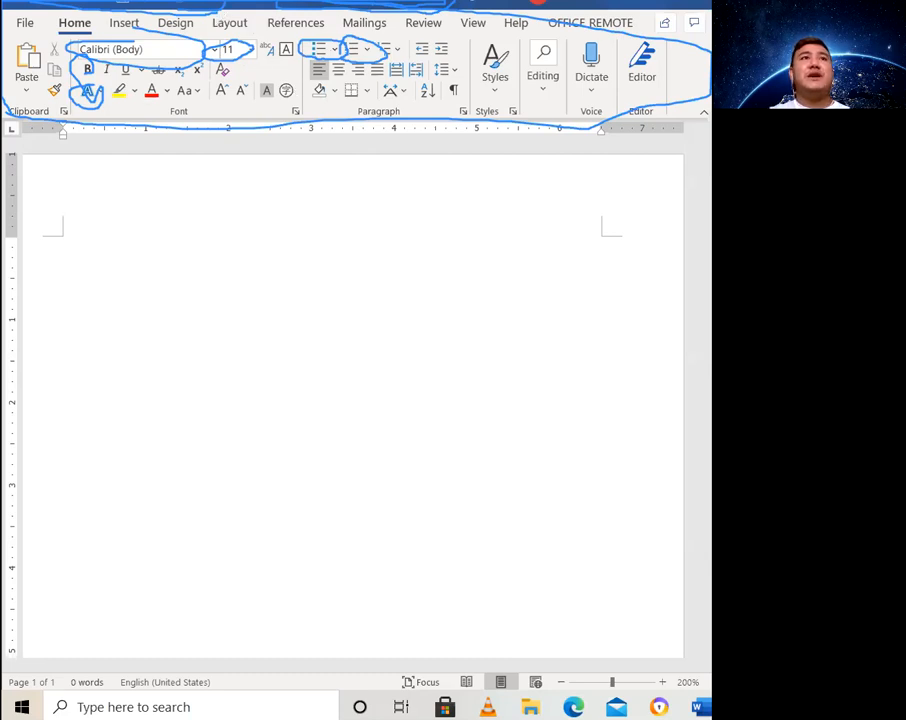
Step: Review the Insert, Design, Layout and References commands, and return to the Home commands
left_click(185, 30)
left_click(124, 28)
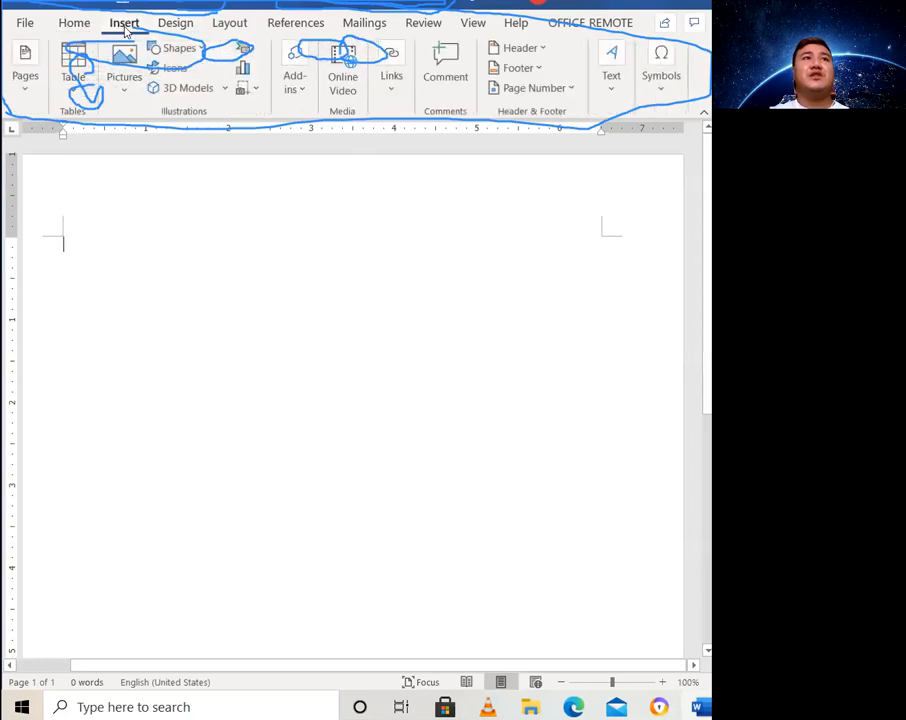
left_click(175, 24)
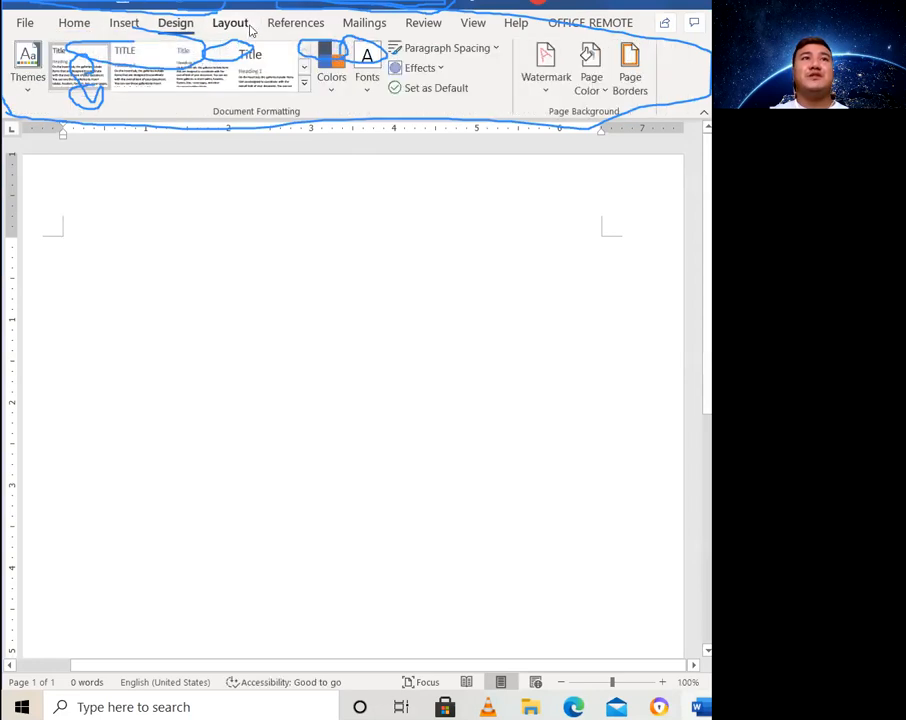
left_click(229, 24)
left_click(290, 24)
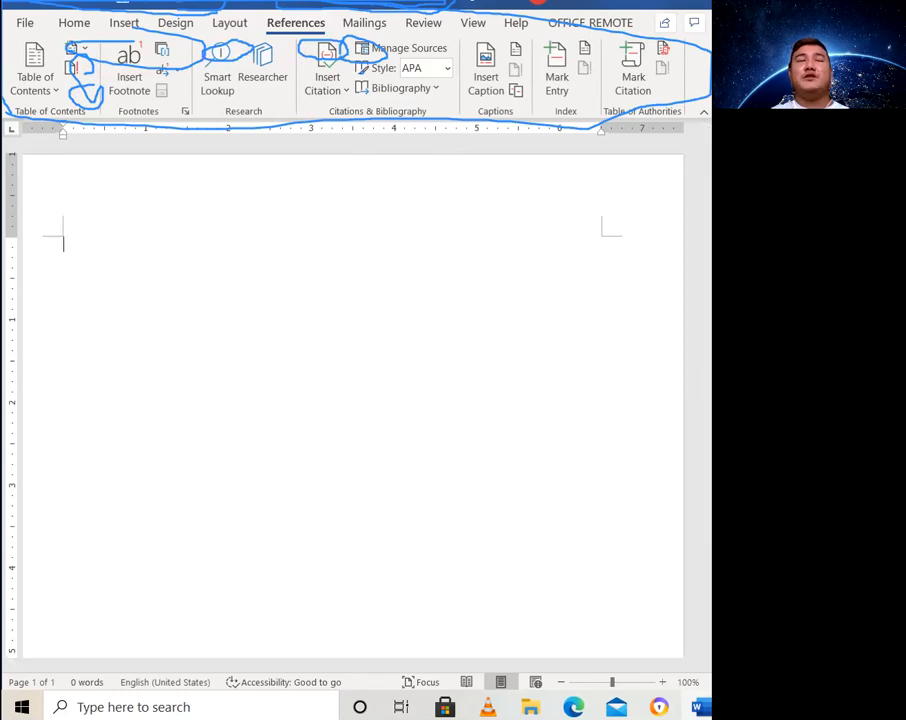
left_click(75, 27)
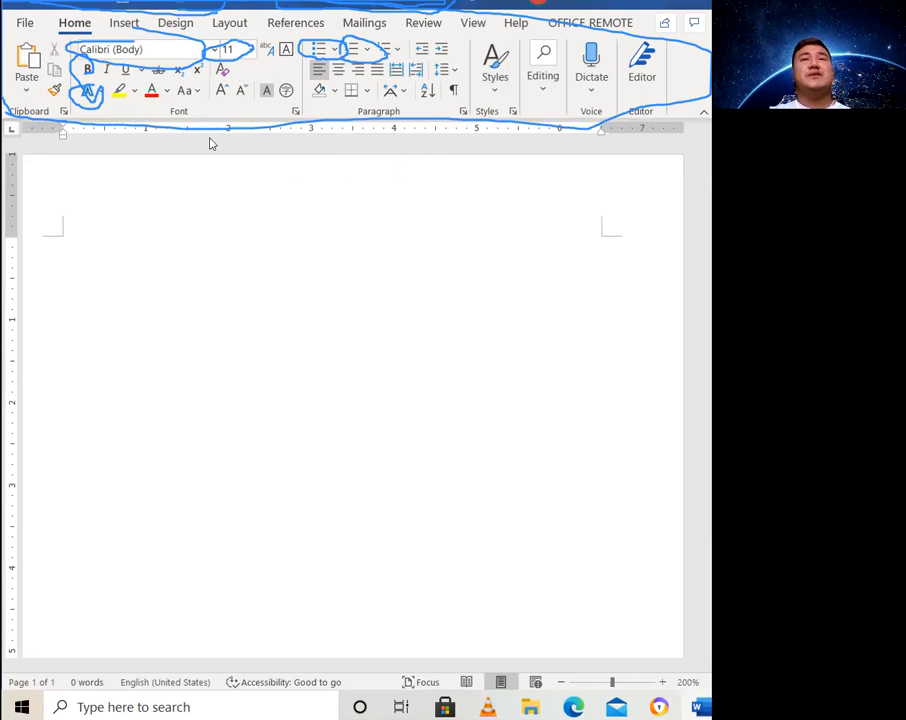
Step: Look over the blank page from its top margin down to its bottom margin and back
scroll(412, 310, "down", 2)
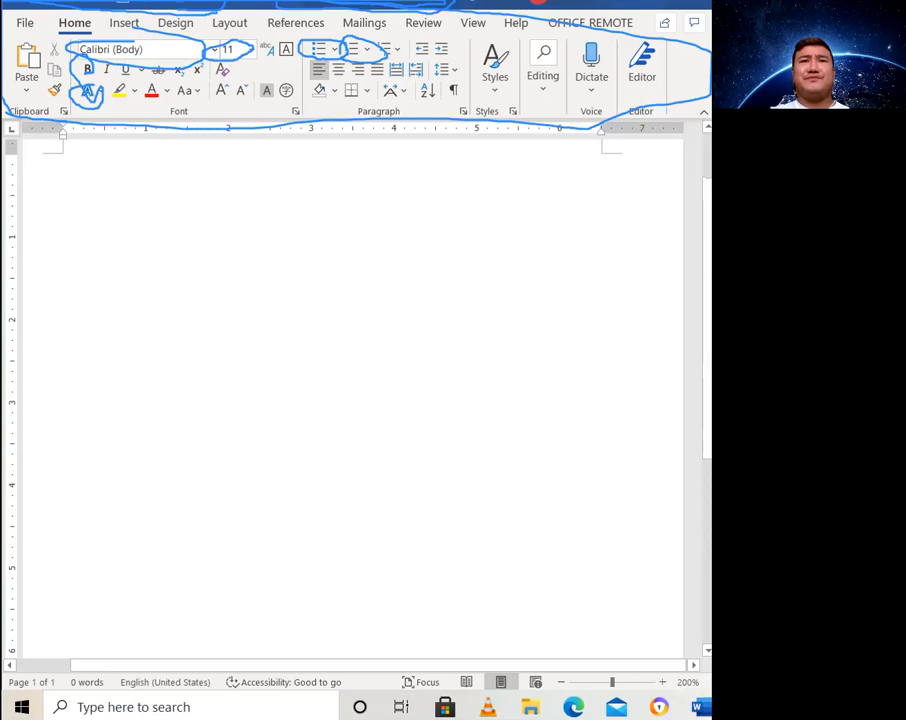
scroll(488, 560, "down", 6)
scroll(352, 400, "up", 6)
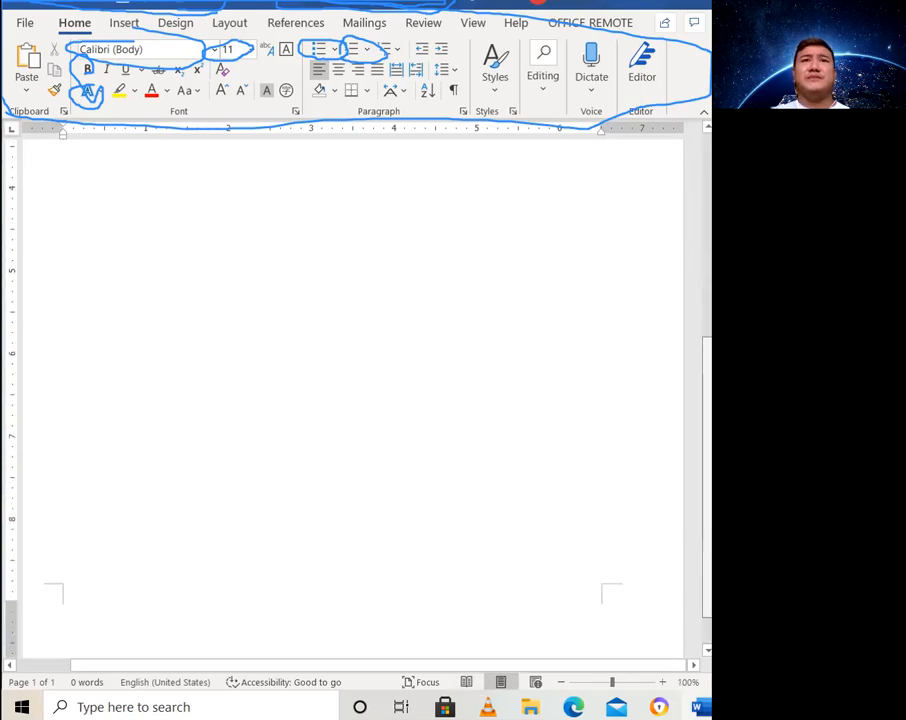
scroll(352, 400, "down", 6)
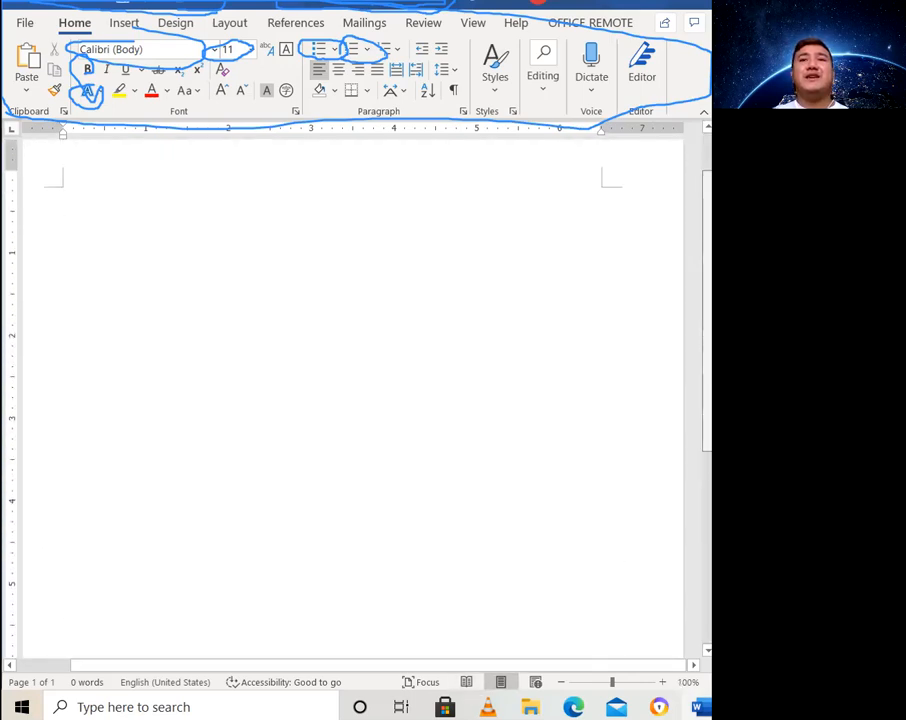
scroll(352, 400, "up", 6)
scroll(352, 400, "up", 1)
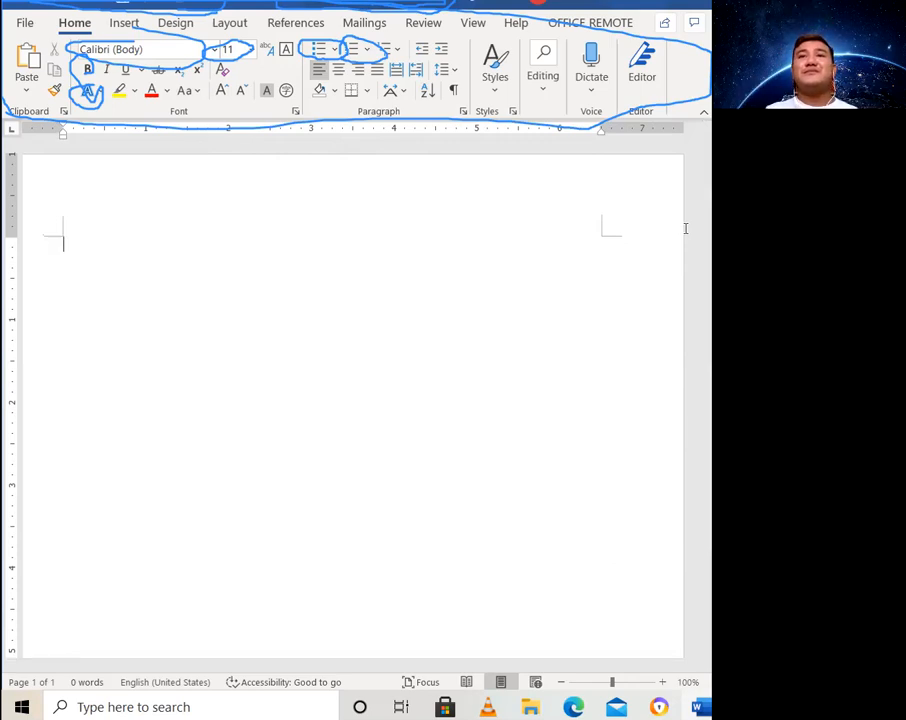
scroll(353, 400, "up", 10)
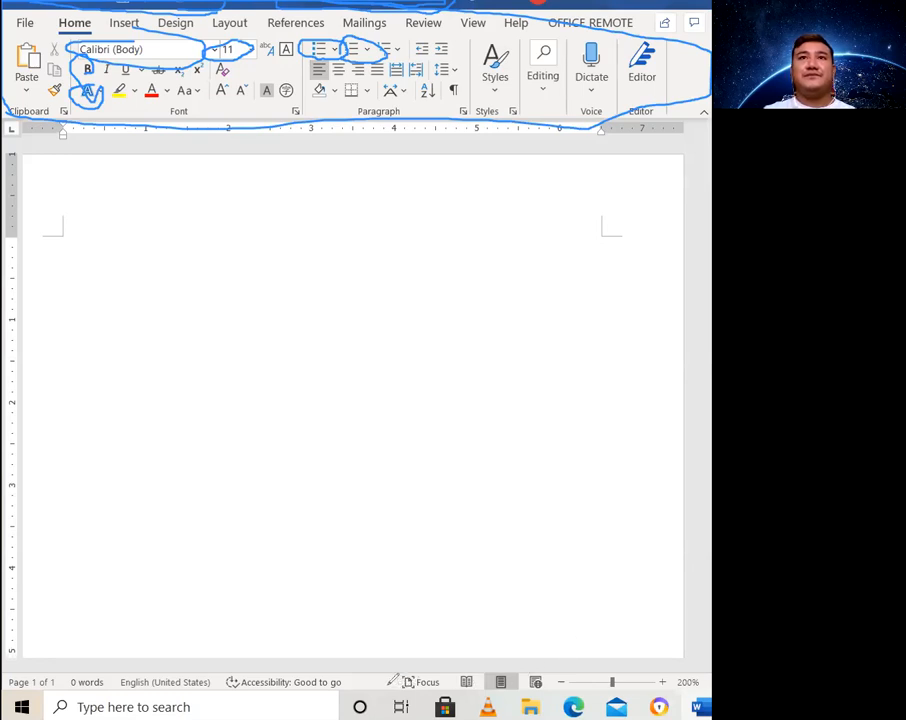
Step: Mark the status bar and its word count with freehand blue annotations, and point out the zoom slider
left_click_drag(405, 683, 698, 683)
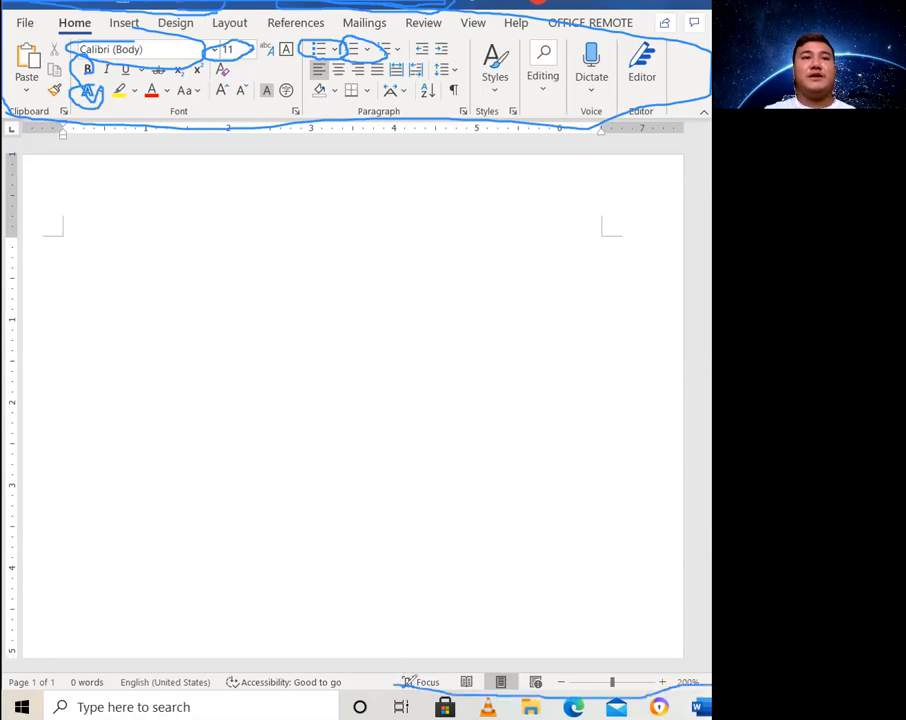
left_click_drag(404, 686, 305, 686)
left_click_drag(200, 670, 10, 664)
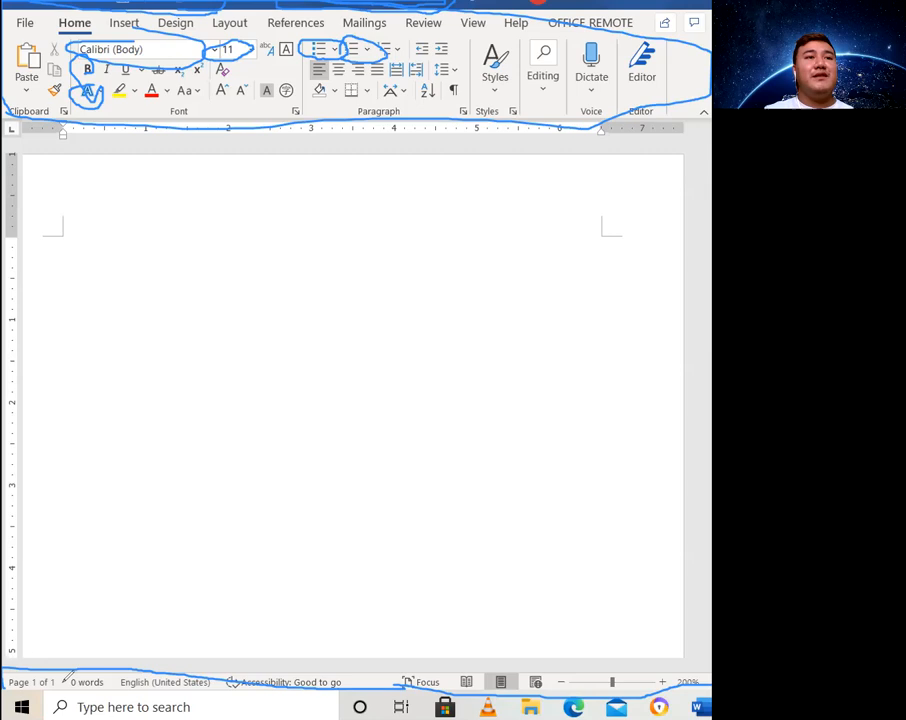
mouse_move(70, 680)
left_mouse_down()
mouse_move(74, 690)
mouse_move(100, 692)
mouse_move(112, 676)
mouse_move(104, 676)
left_mouse_up()
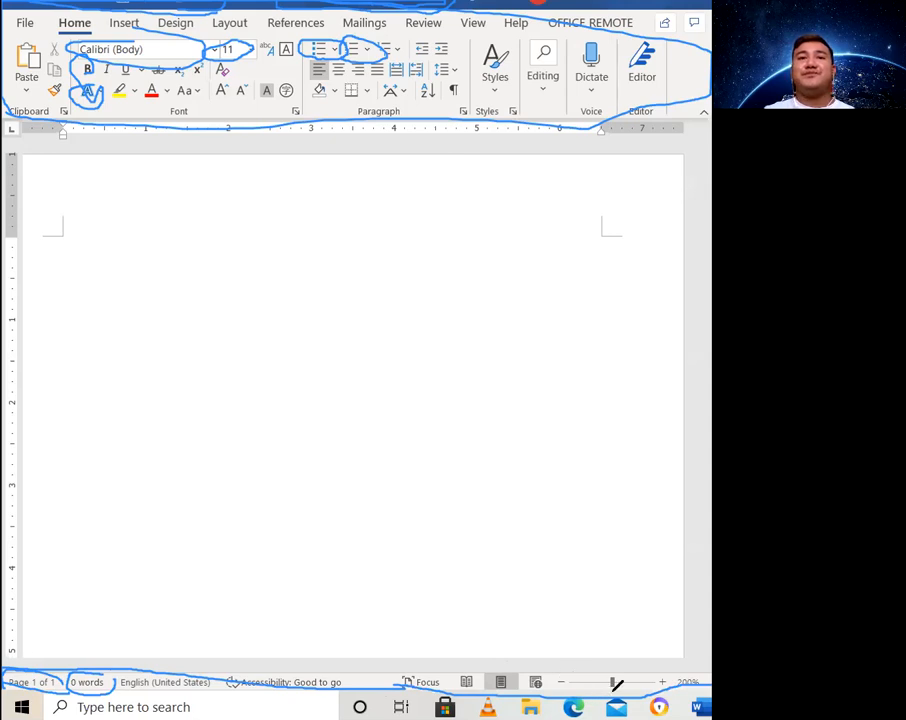
key("Escape")
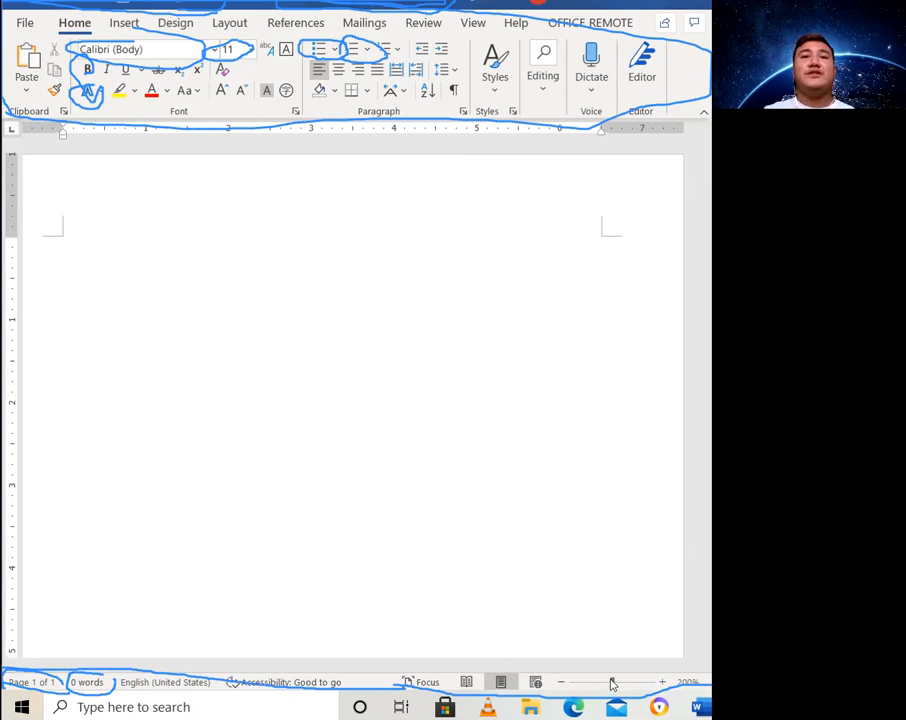
mouse_move(612, 682)
left_mouse_down()
mouse_move(638, 684)
mouse_move(572, 690)
mouse_move(612, 690)
left_mouse_up()
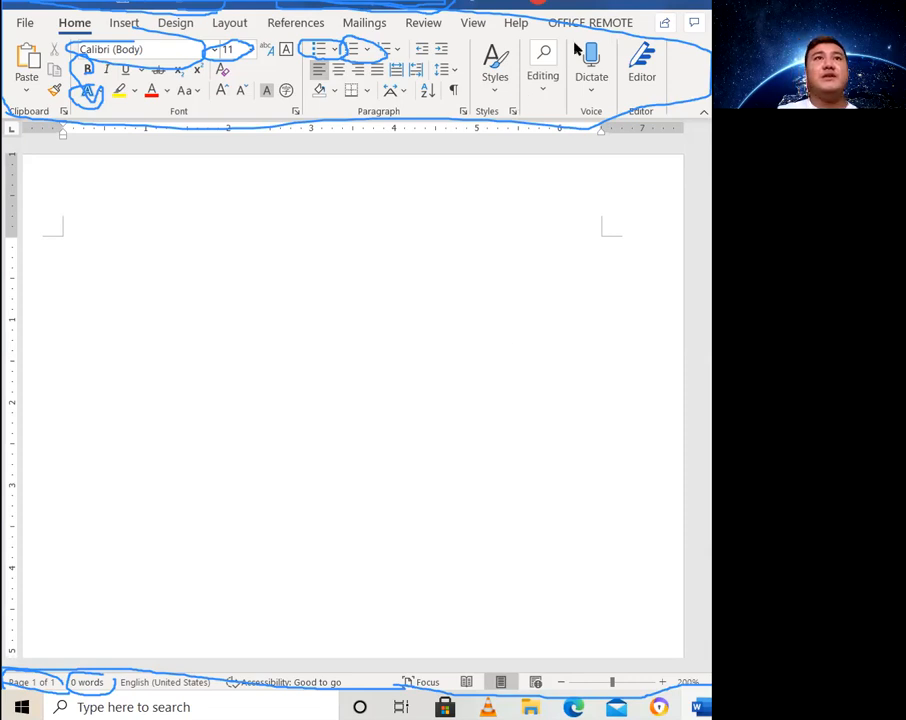
Step: Return to the desktop and erase the blue annotation marks from the screen
left_click(668, 14)
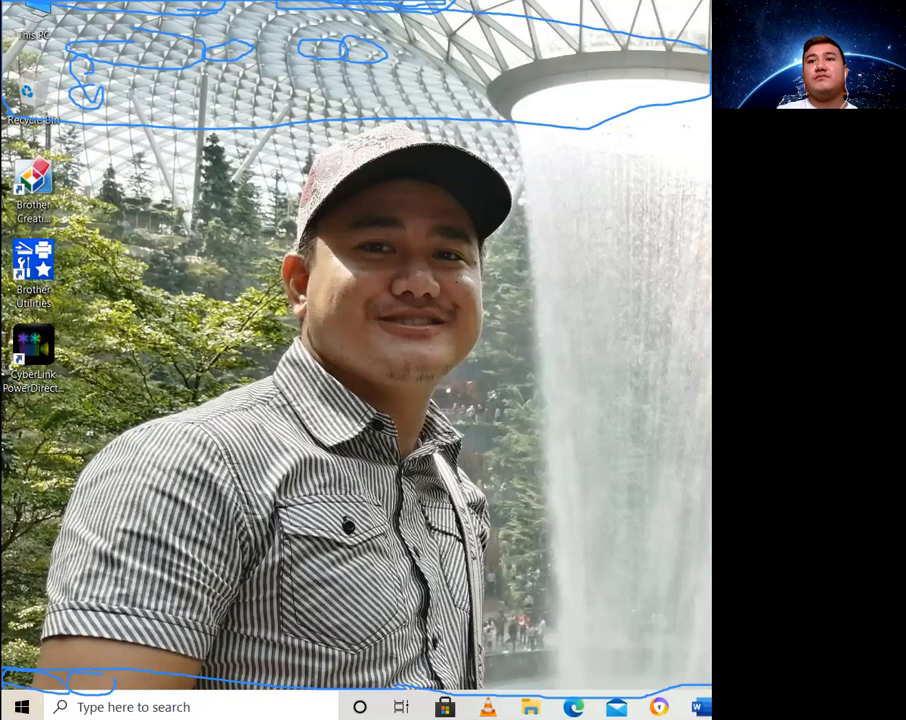
mouse_move(36, 36)
left_mouse_down()
mouse_move(350, 29)
mouse_move(87, 28)
mouse_move(20, 15)
left_mouse_up()
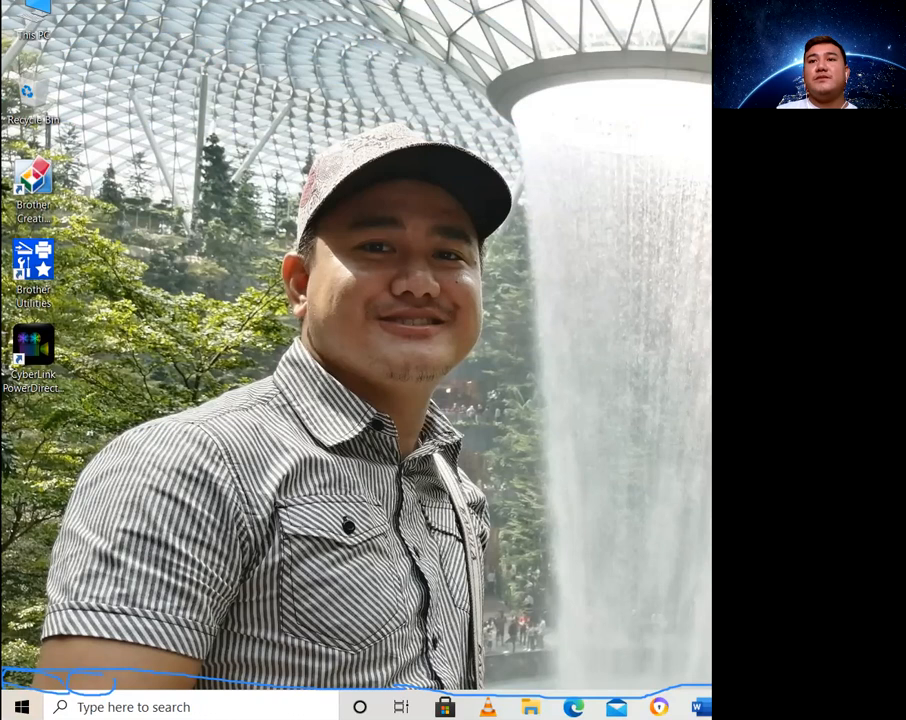
left_click(665, 686)
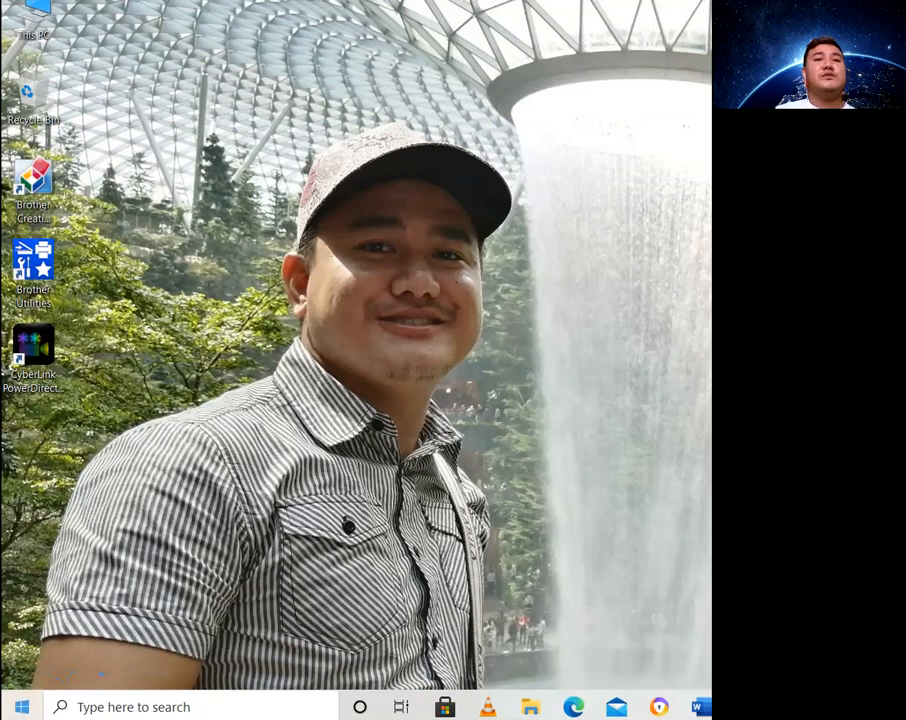
Step: Search Windows for "word"
left_click(134, 707)
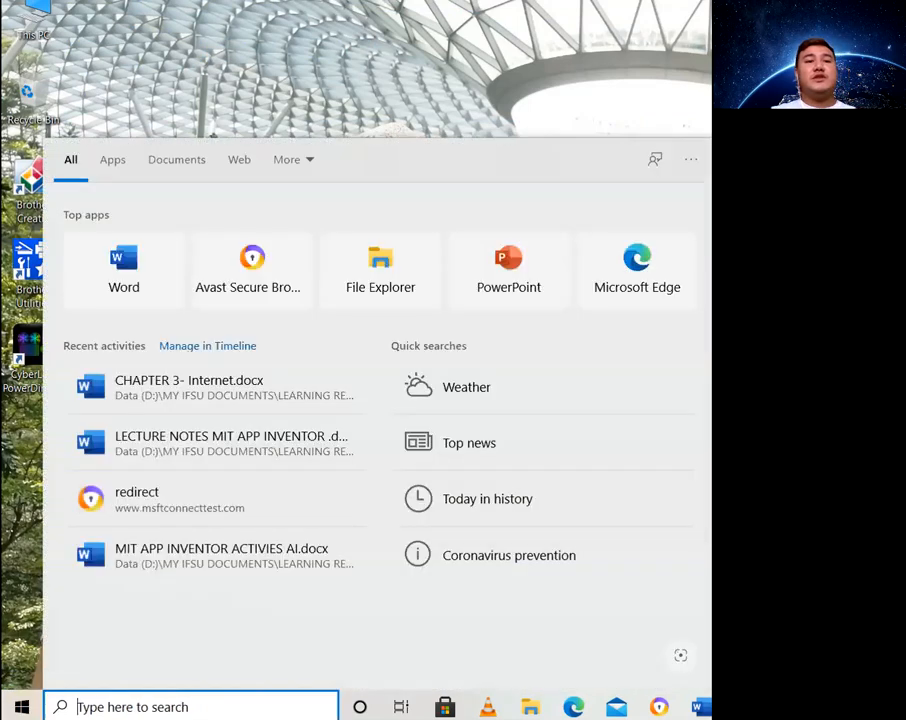
type("word")
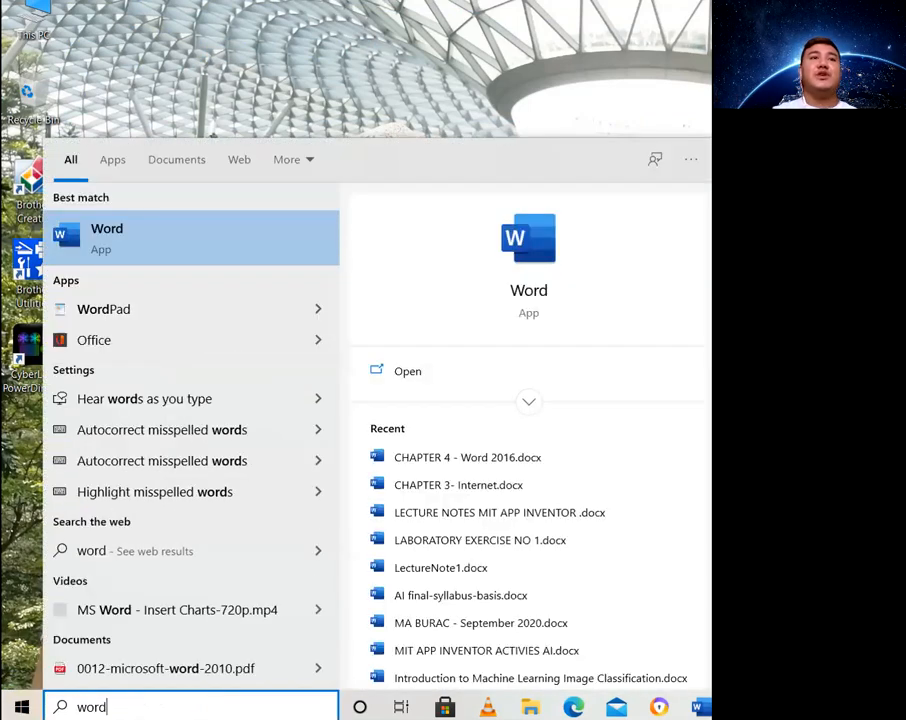
Step: Launch Word from the alphabetical list of all installed apps
left_click(22, 707)
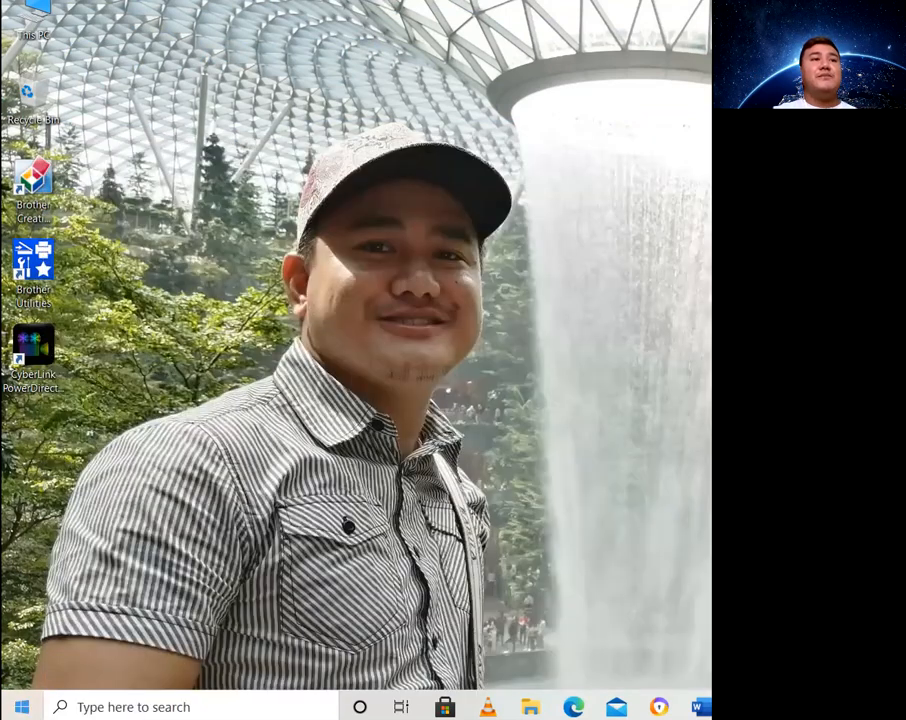
scroll(413, 400, "down", 2)
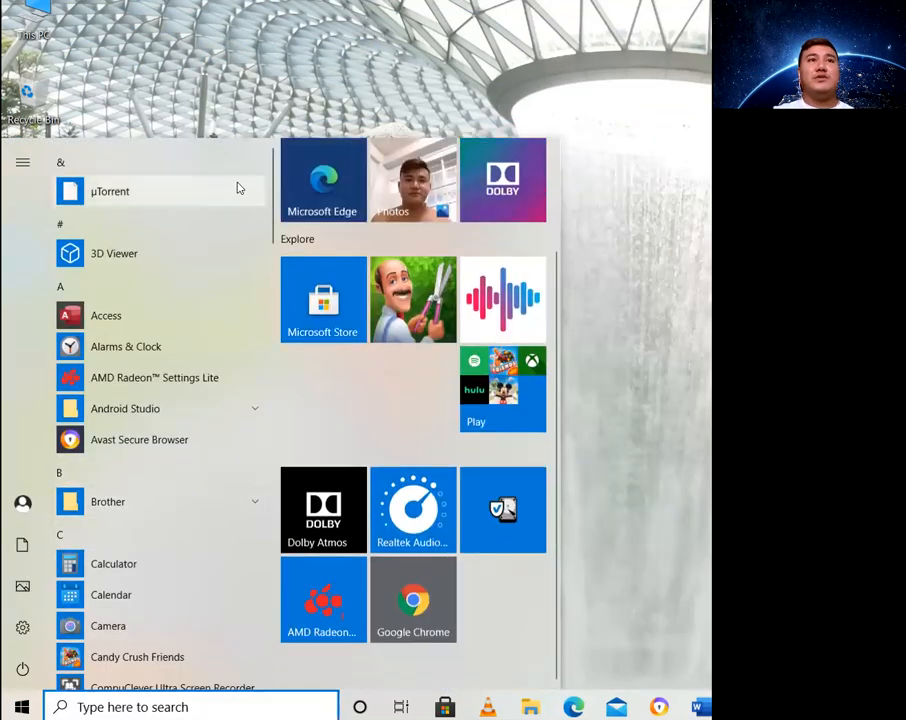
left_click_drag(270, 168, 164, 540)
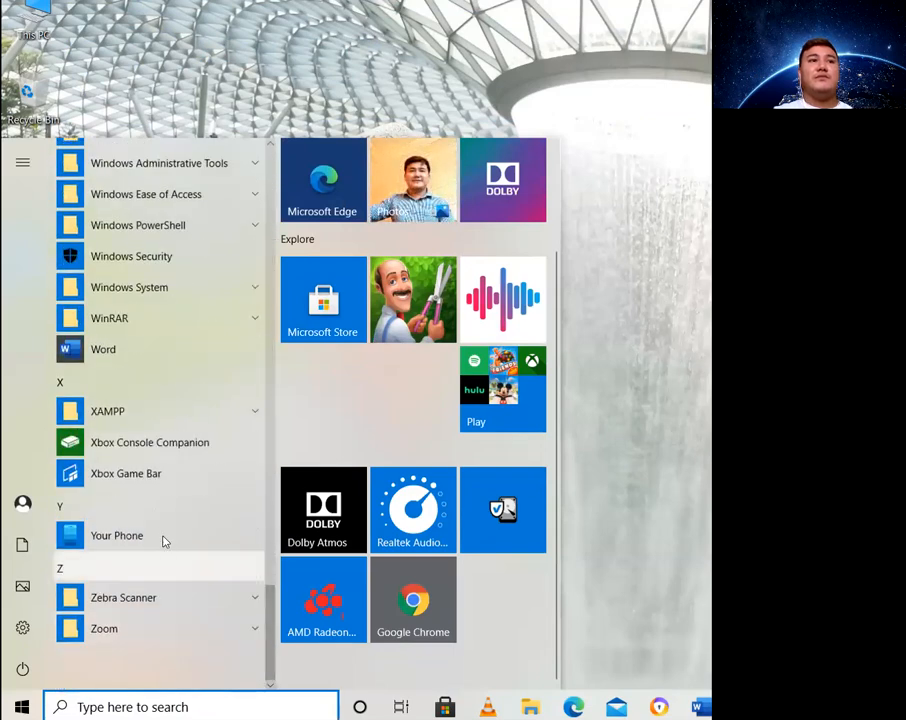
left_click(150, 353)
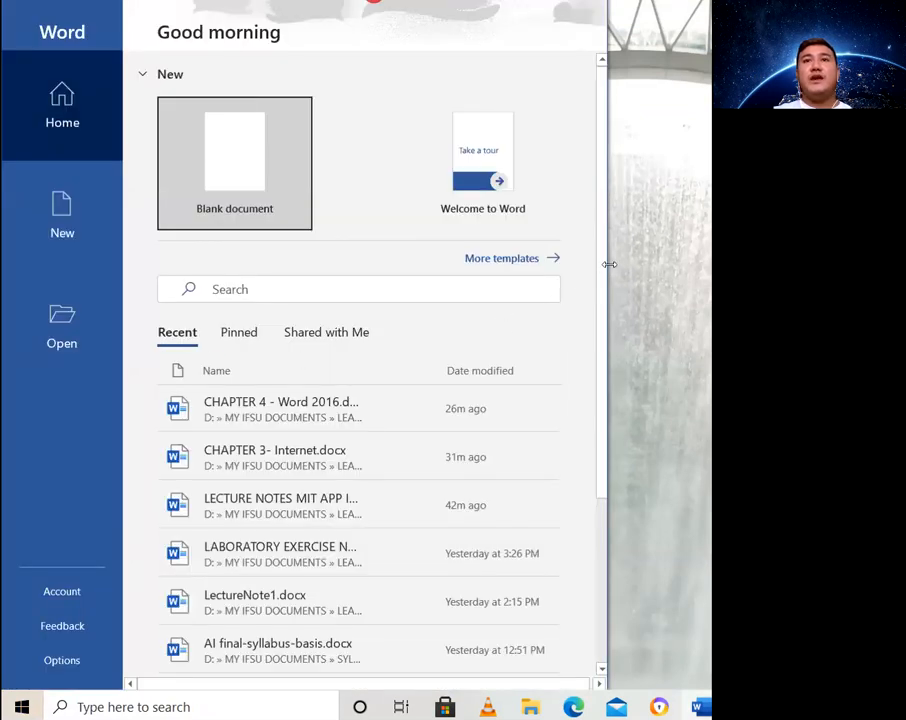
Step: Widen the Word start window and create a blank document
left_click_drag(609, 264, 706, 270)
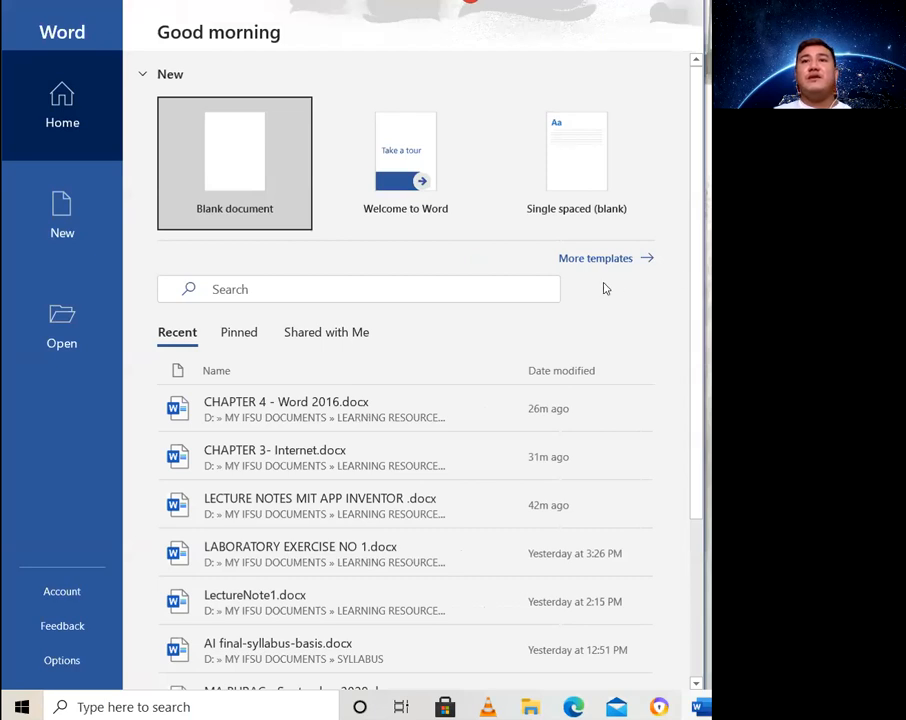
left_click(247, 180)
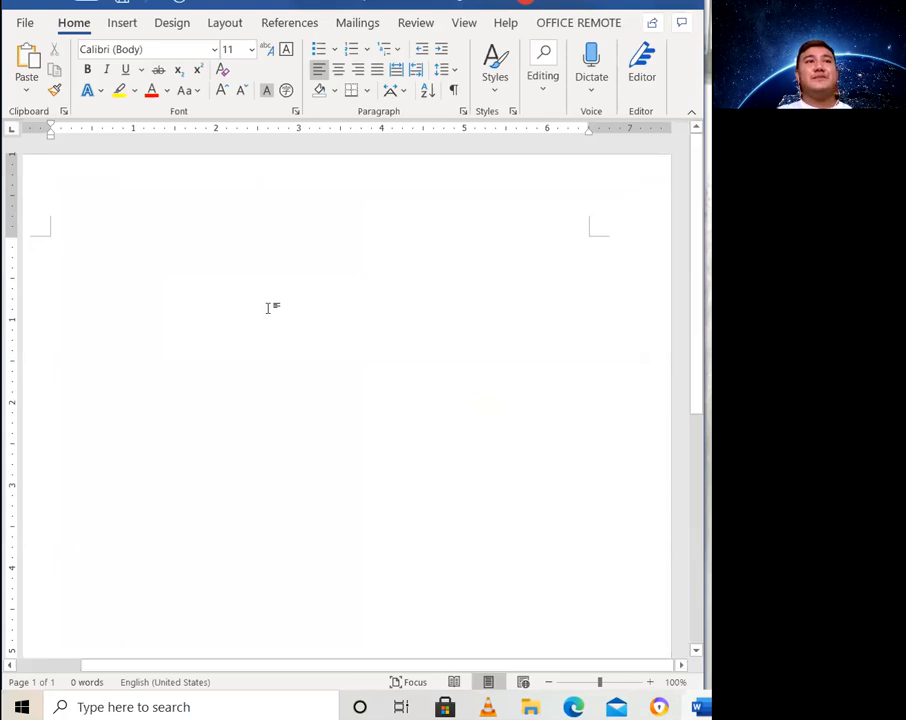
Step: Write "This is my document" as the first line and start a new line below it
type("Thi")
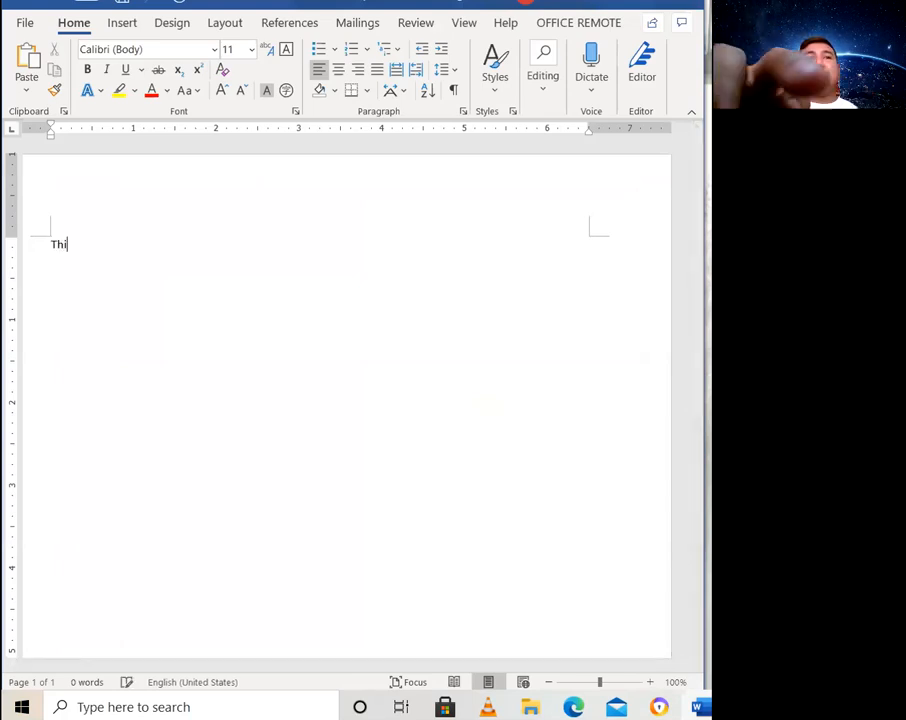
type("s is")
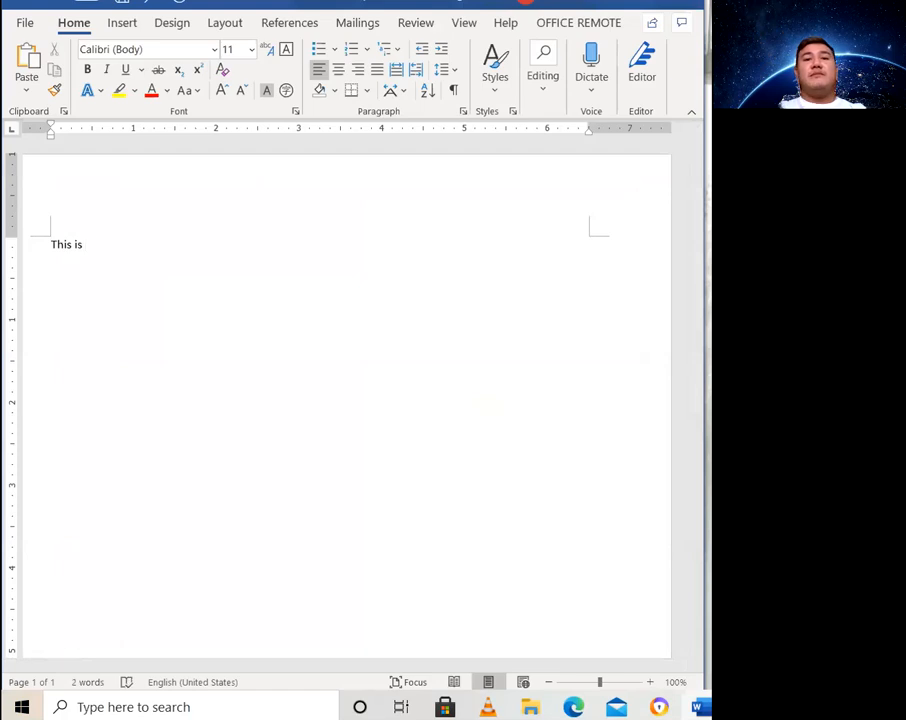
type(" my document")
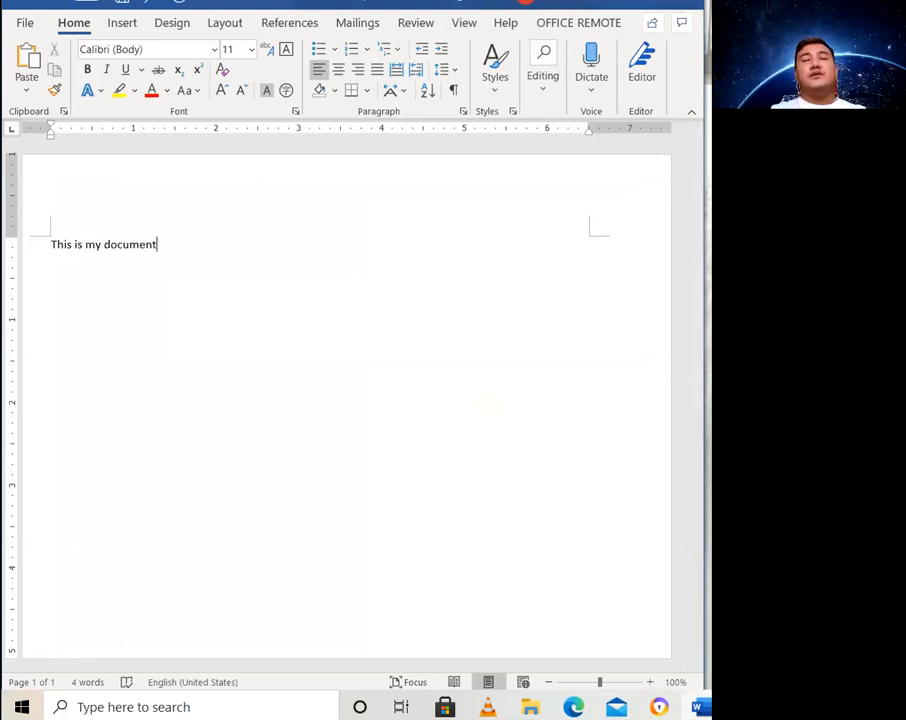
key("Return")
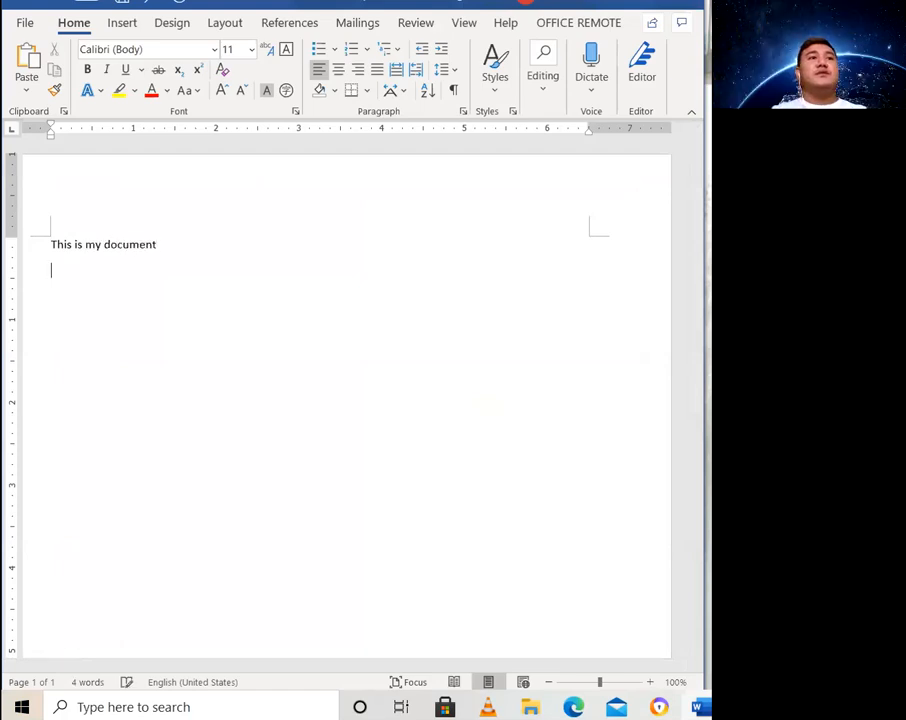
key("BackSpace")
Step: Enlarge the line "This is my document" to font size 16 and deselect it
left_click(50, 260)
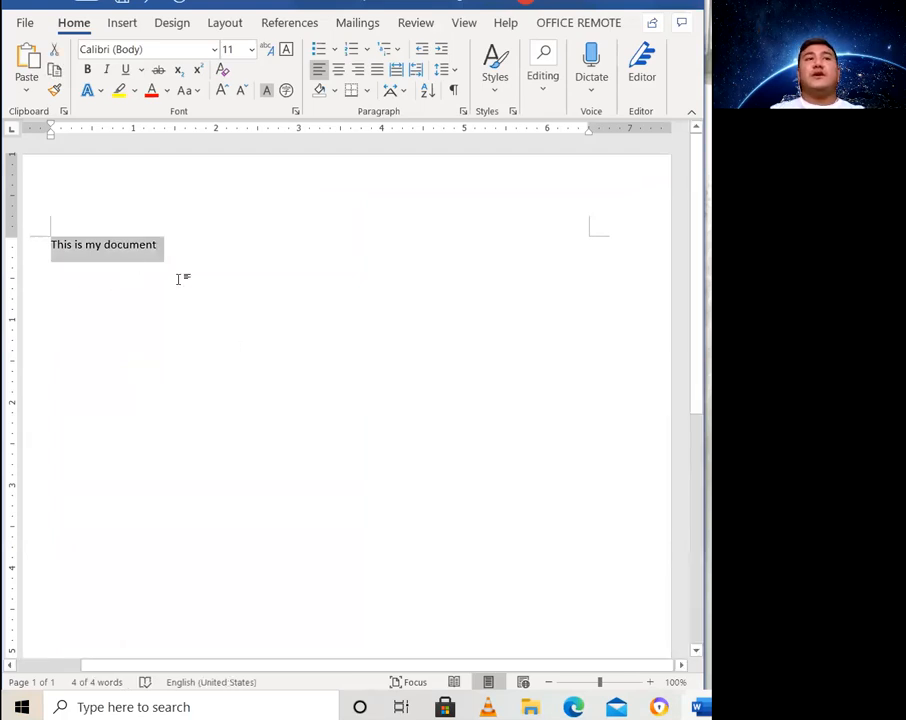
key("ctrl+shift+period")
key("ctrl+shift+period")
key("ctrl+shift+period")
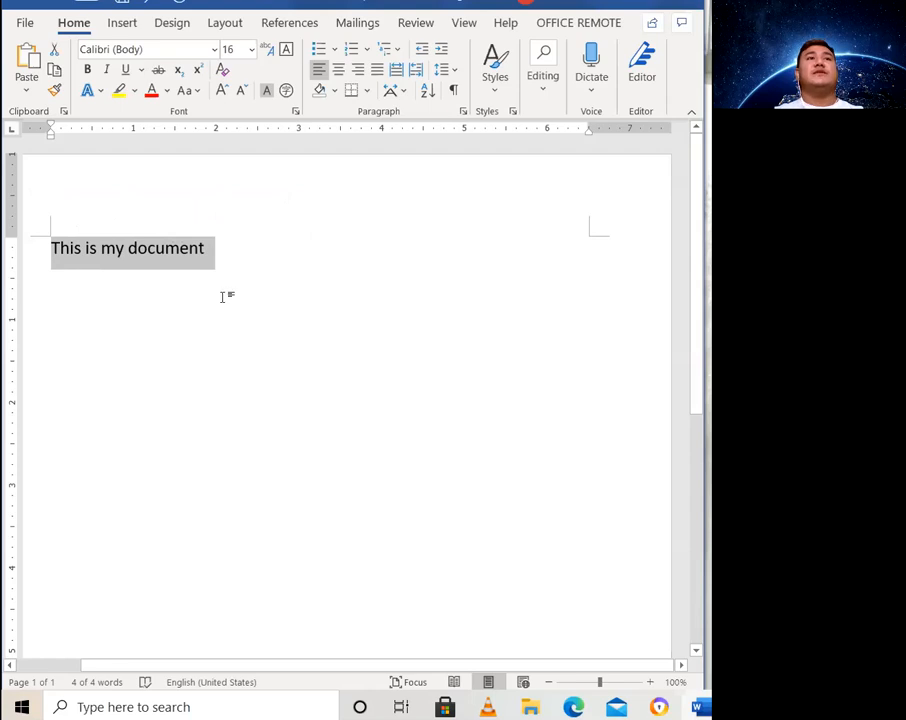
left_click(262, 264)
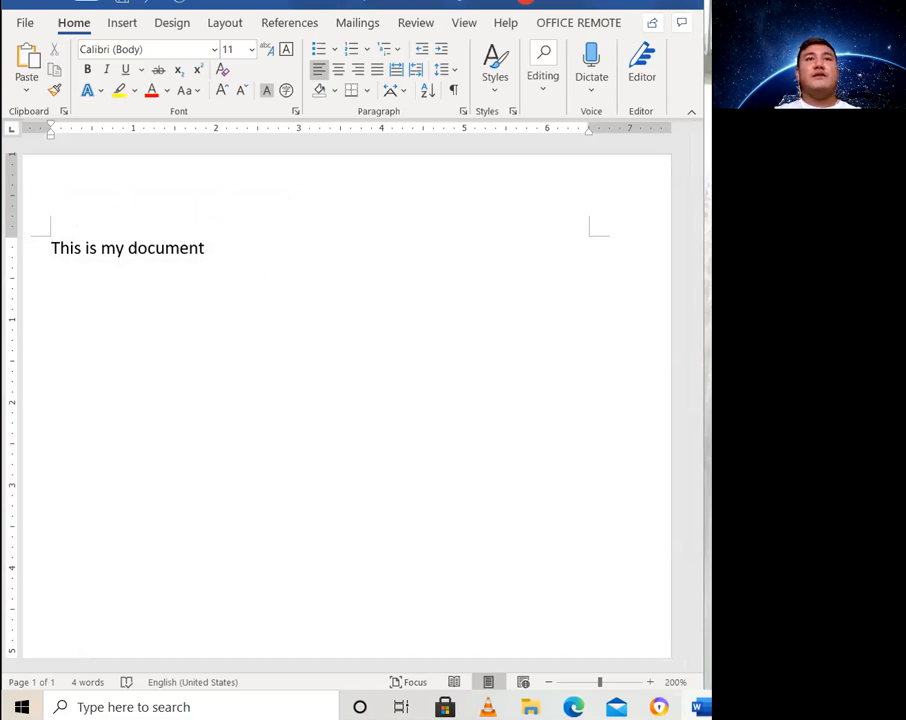
left_click(285, 301)
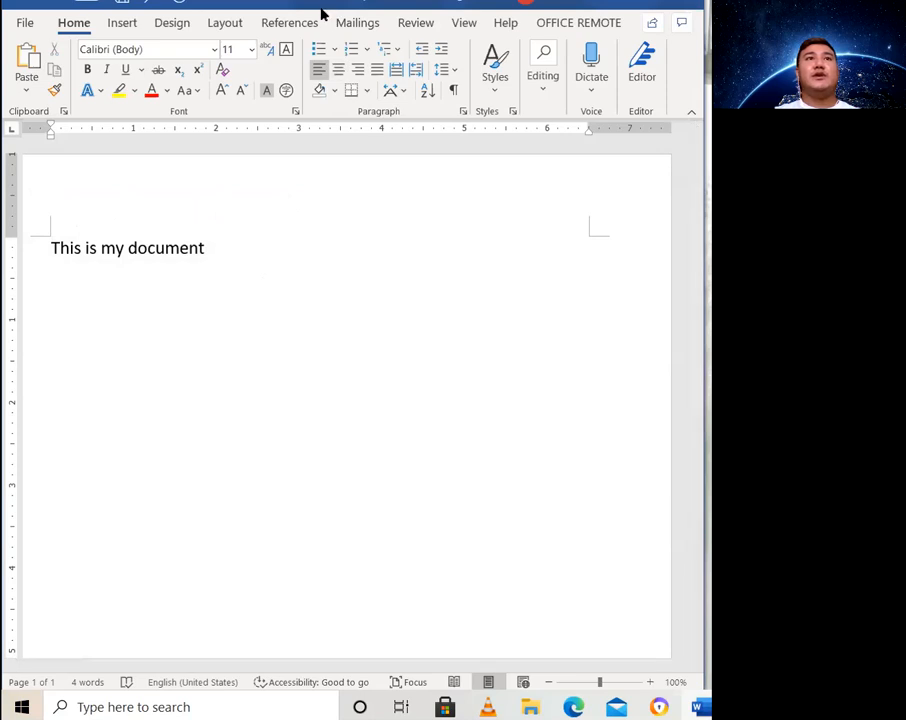
Step: Start saving the document to this computer and choose the Documents folder as its location
left_click_drag(299, 2, 302, 21)
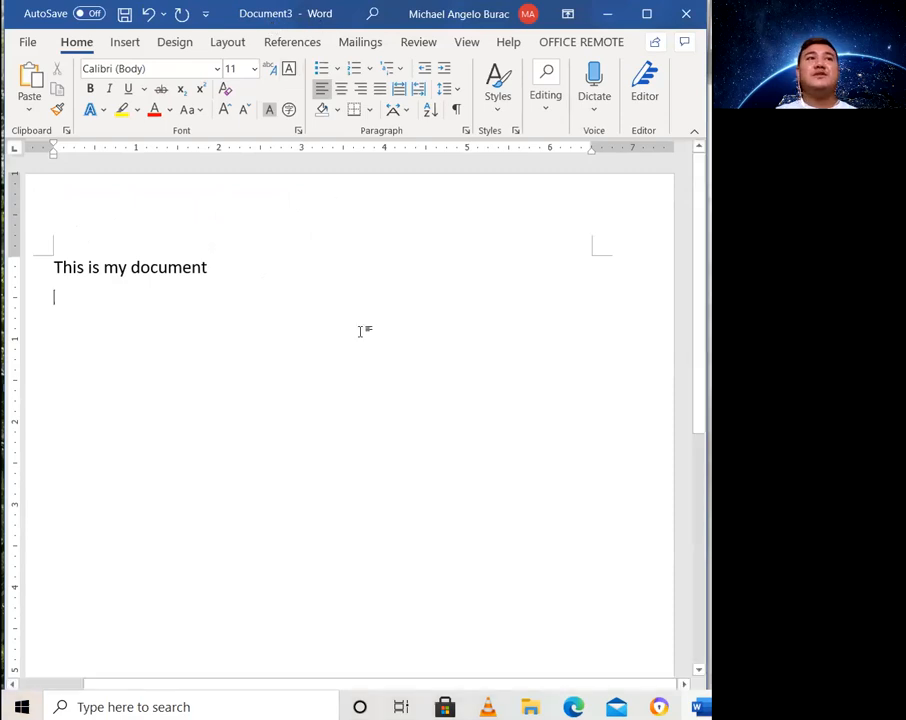
left_click(26, 42)
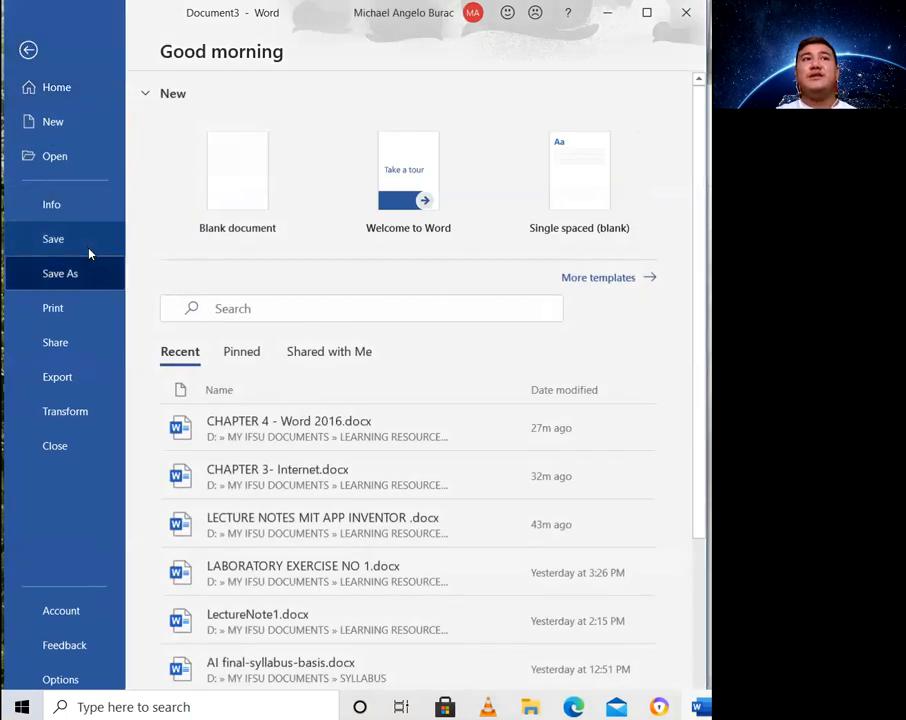
left_click(89, 253)
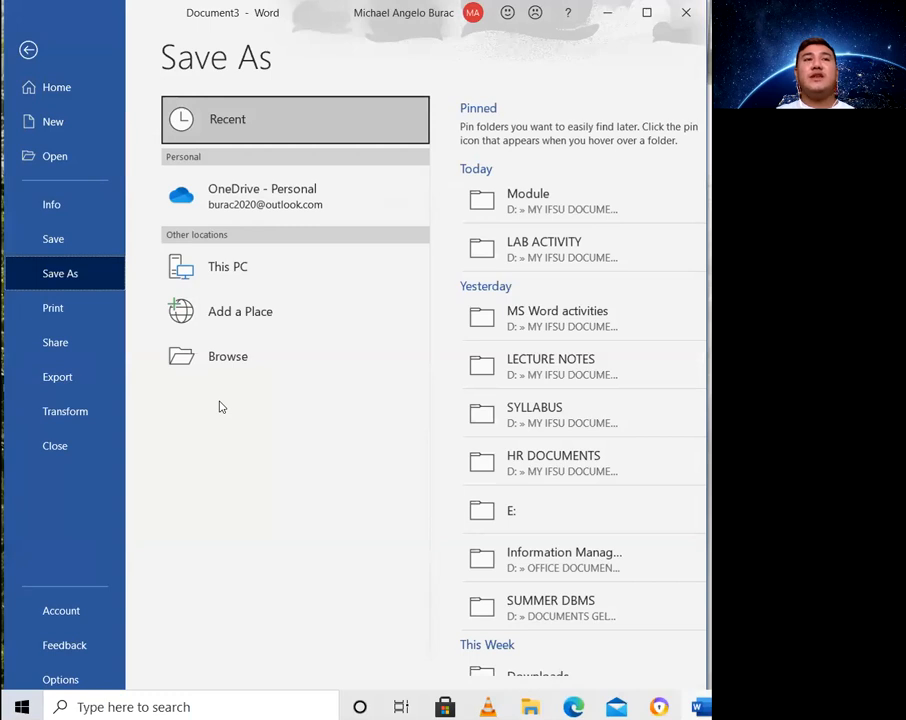
left_click(239, 368)
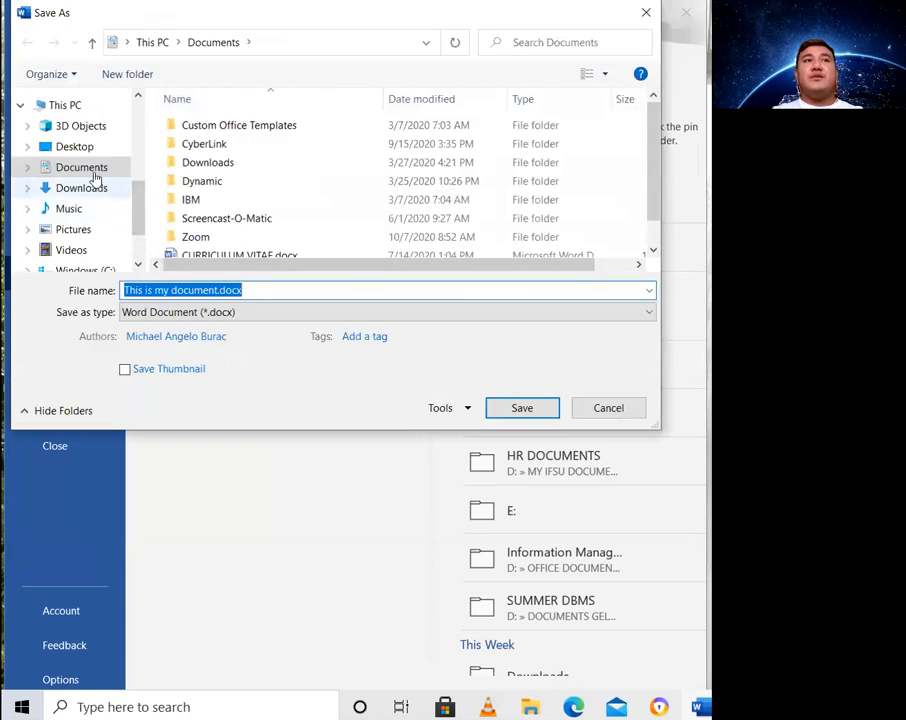
left_click(91, 176)
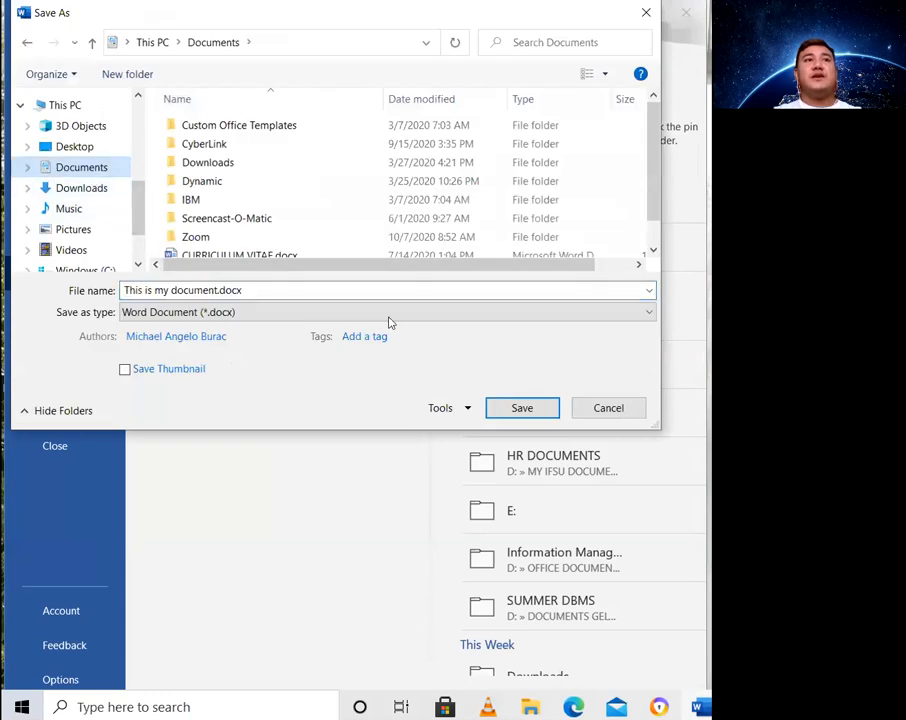
Step: Name the file Sample, review the available file types, and save it as a Word Document (*.docx)
left_click(216, 289)
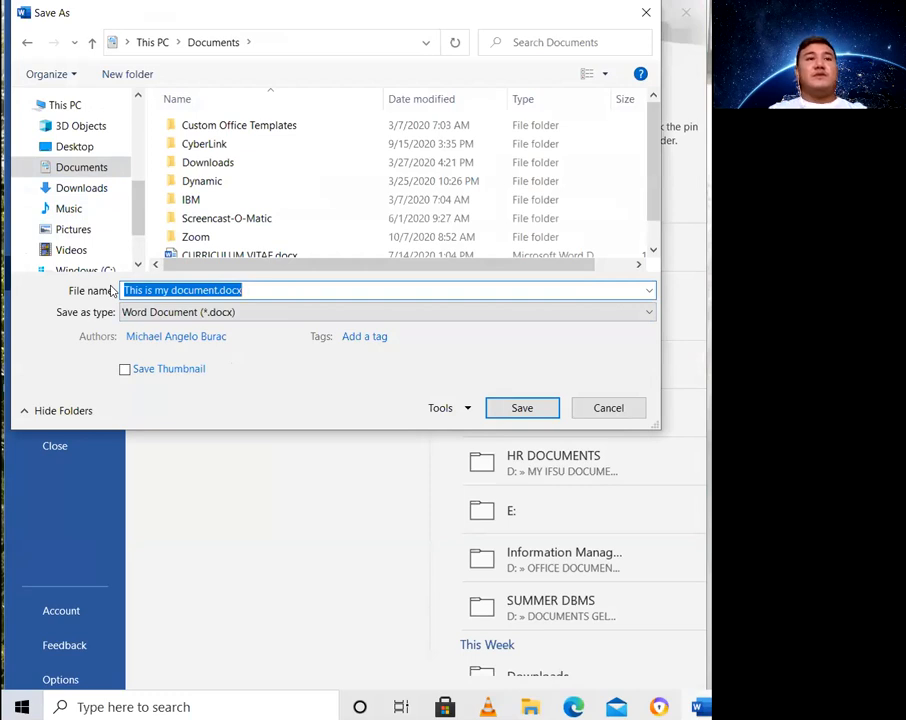
type("Sample")
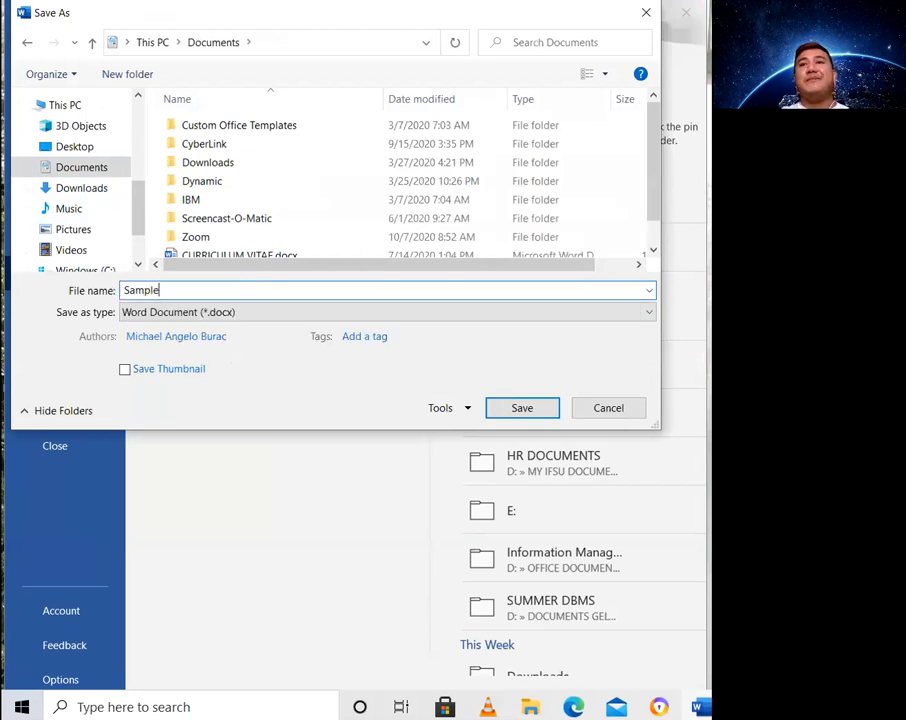
left_click(209, 318)
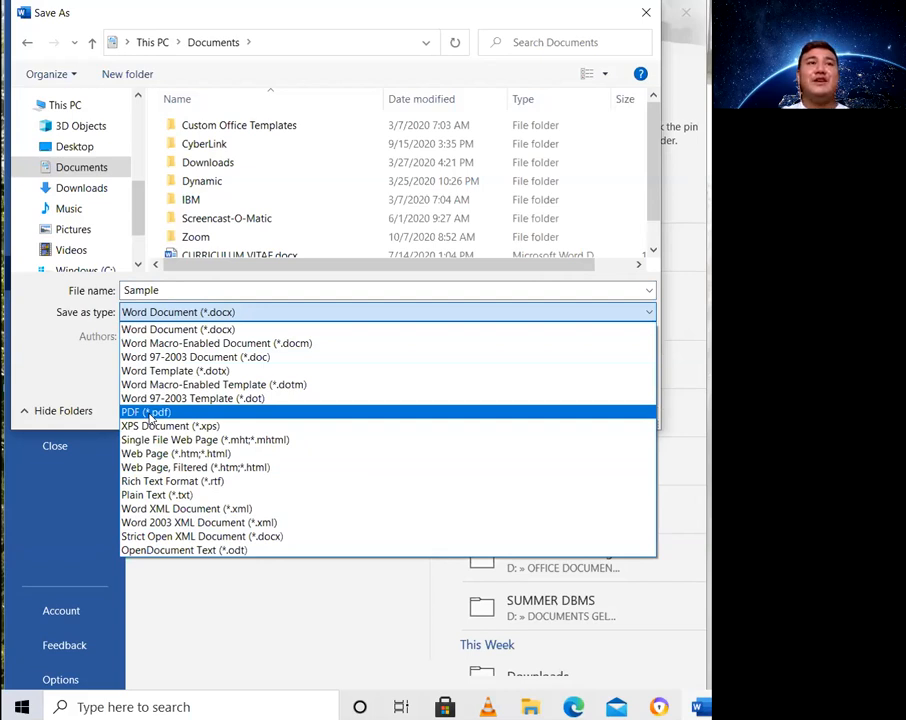
left_click(181, 291)
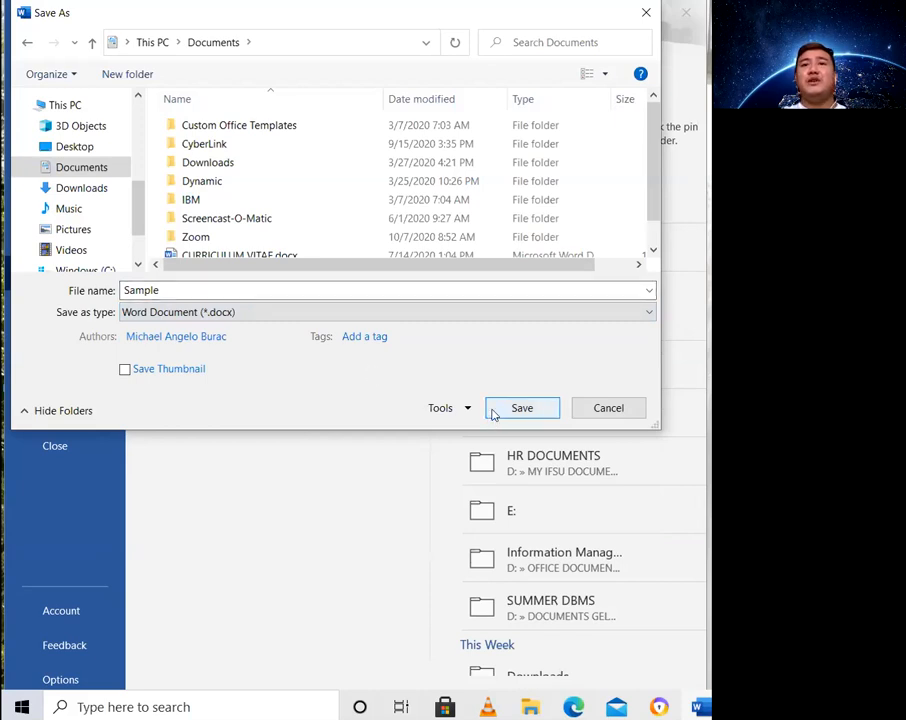
left_click(521, 408)
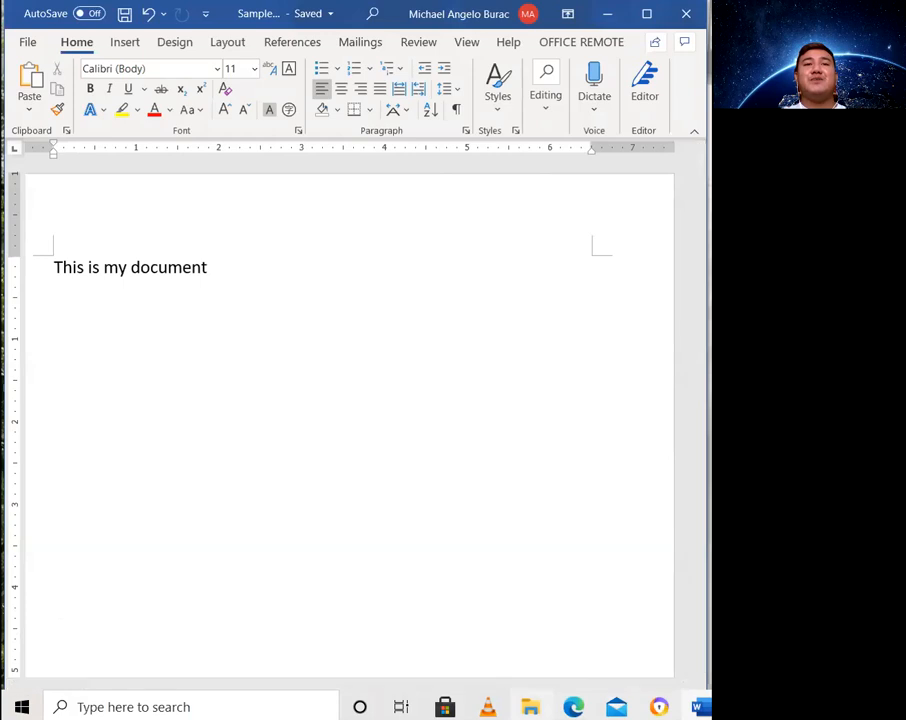
Step: Locate Sample.docx in the Documents folder using File Explorer, and return to the open document in Word
key("super+e")
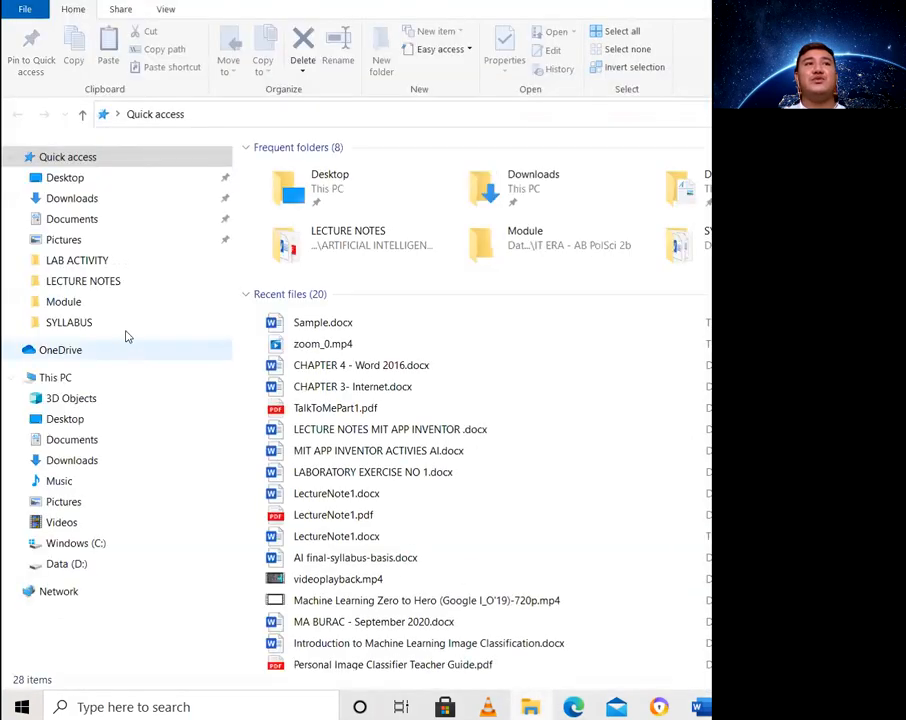
left_click(84, 439)
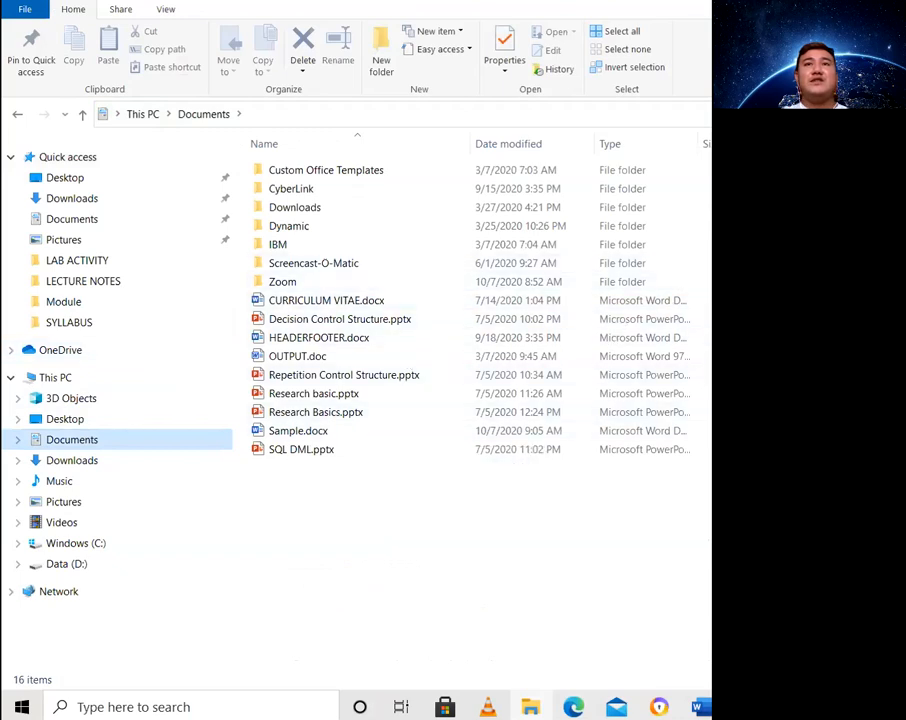
left_click(312, 430)
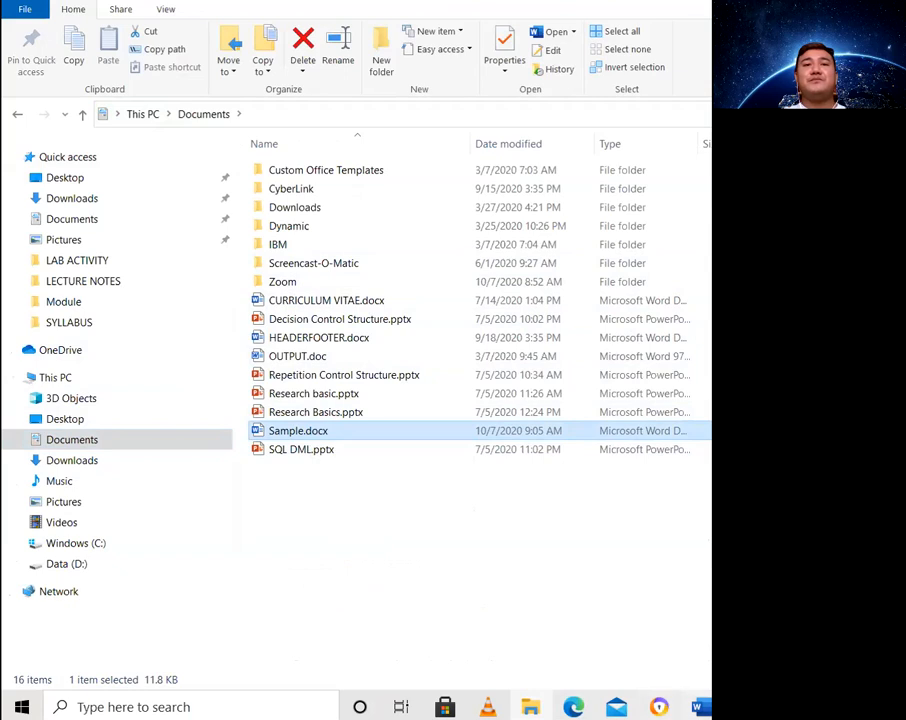
left_click(700, 707)
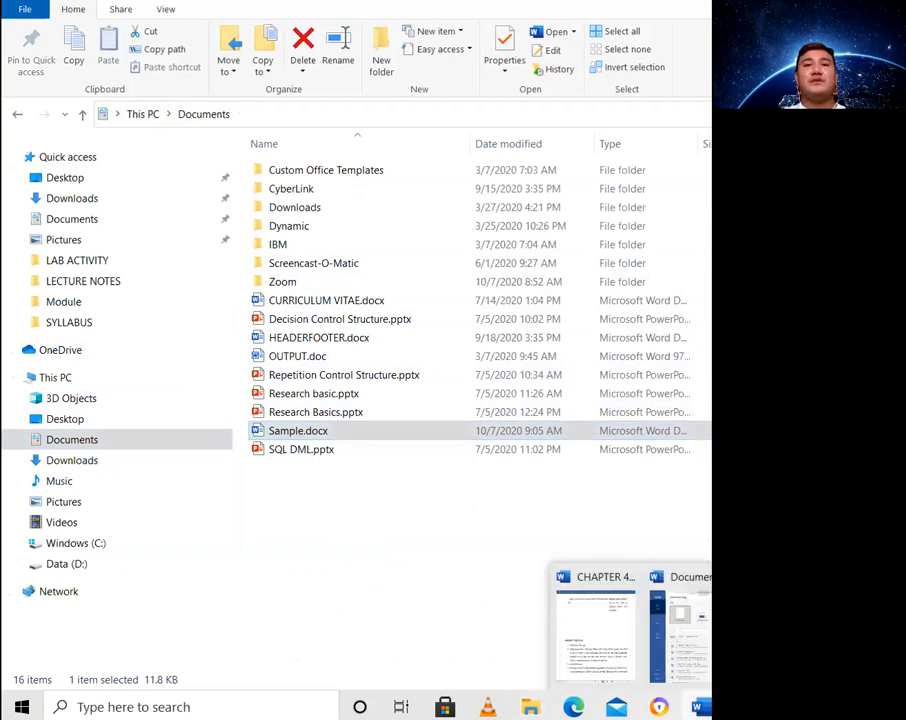
left_click(800, 637)
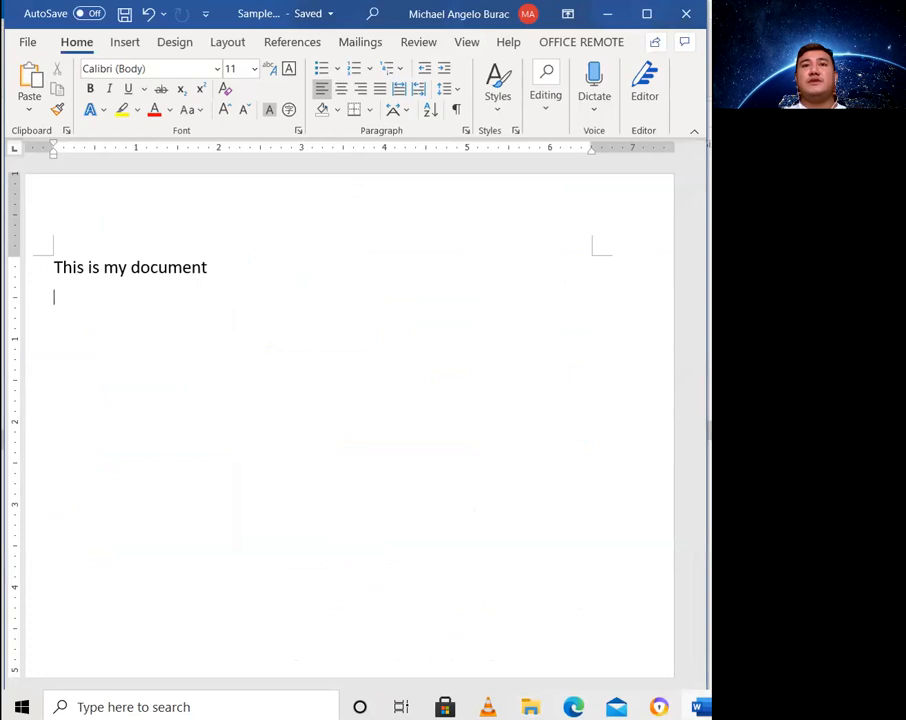
Step: Format the line "This is my document" in Courier New at font size 12
mouse_move(697, 707)
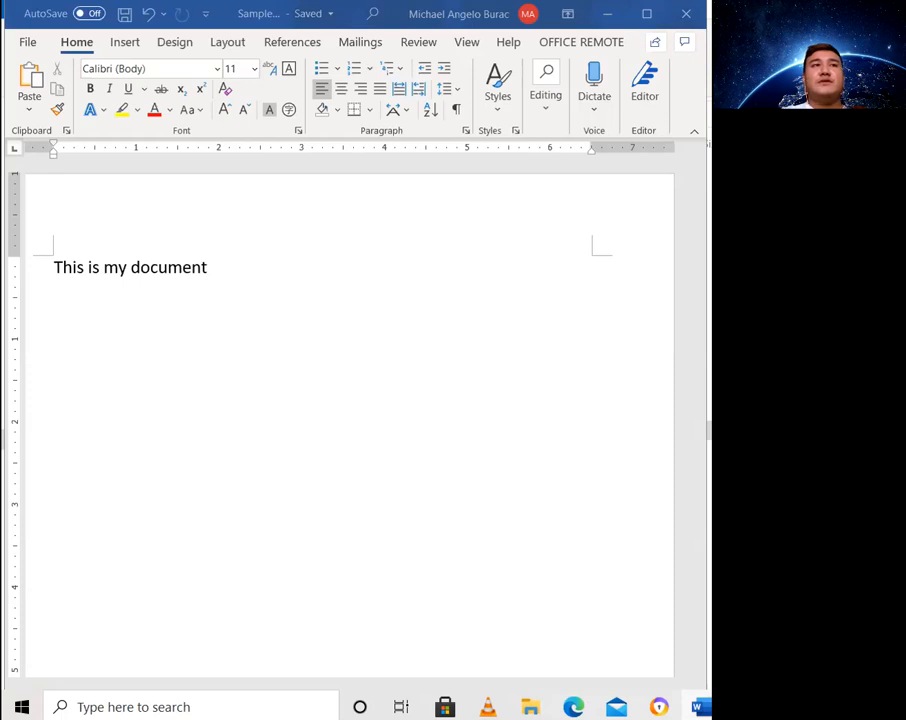
left_click_drag(216, 270, 56, 267)
left_click(105, 270)
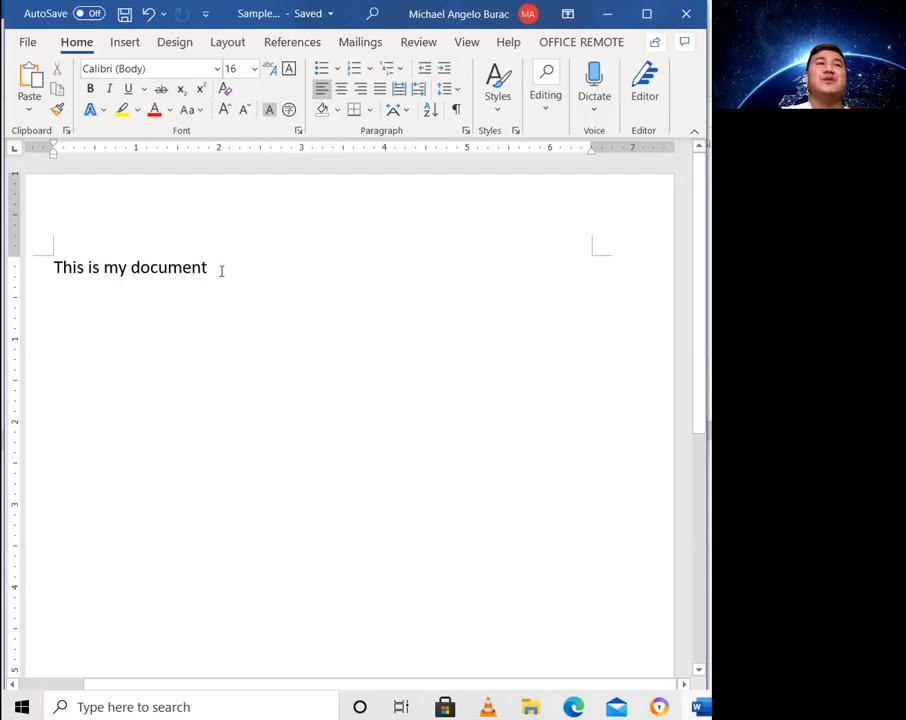
mouse_move(220, 268)
left_mouse_down()
mouse_move(47, 275)
mouse_move(203, 272)
left_mouse_up()
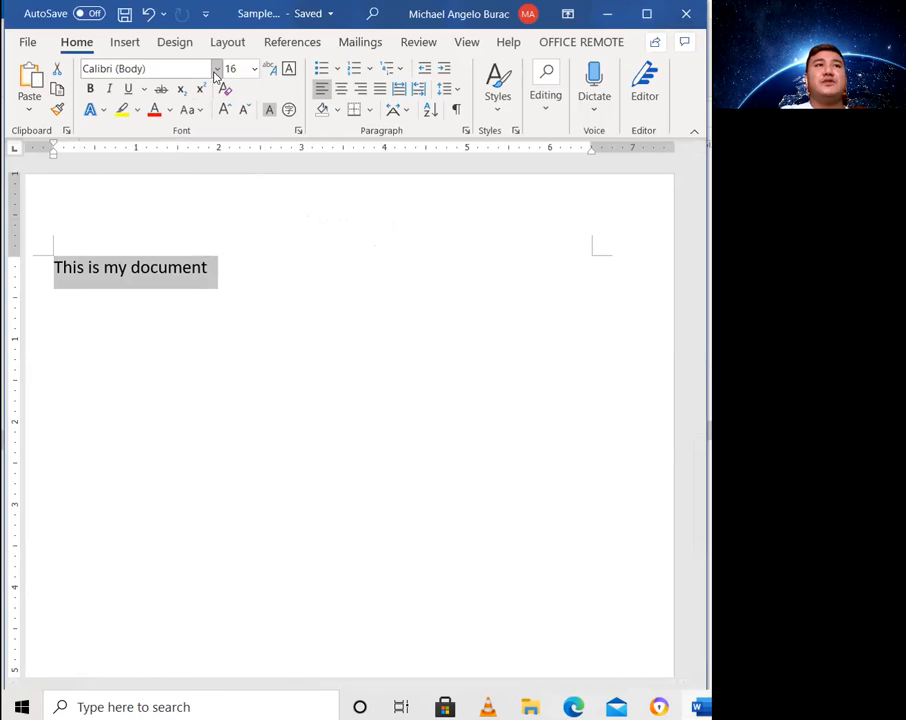
left_click(215, 70)
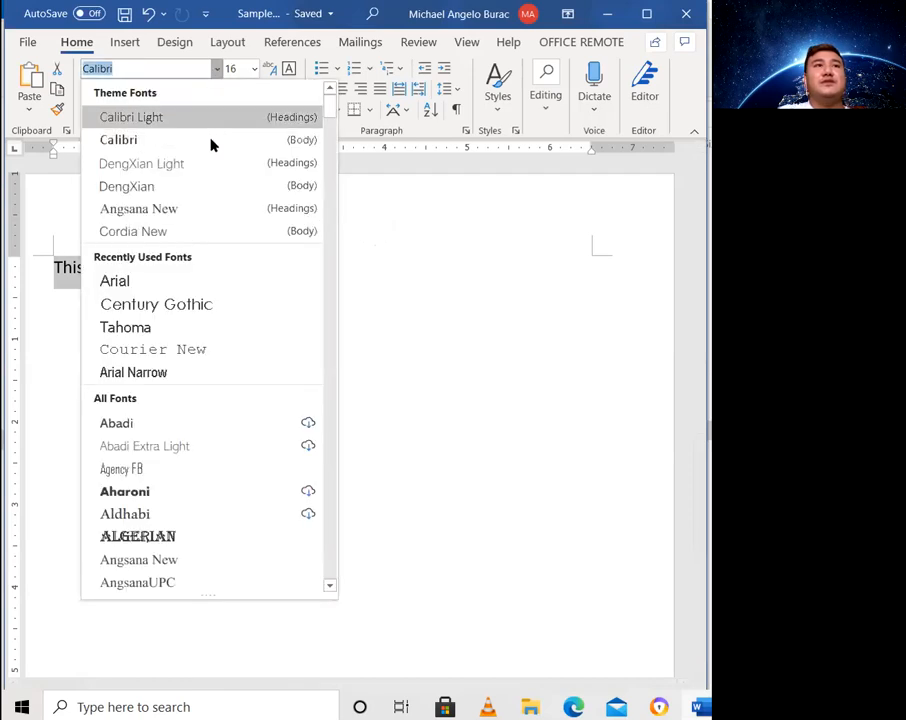
scroll(220, 265, "down", 3)
scroll(220, 270, "down", 1)
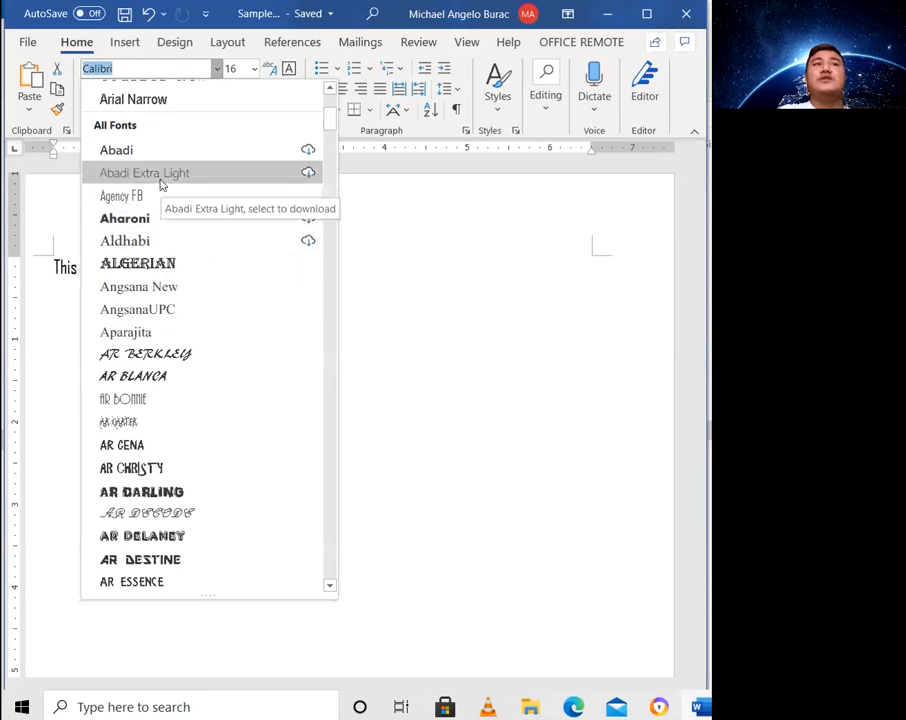
scroll(188, 400, "up", 4)
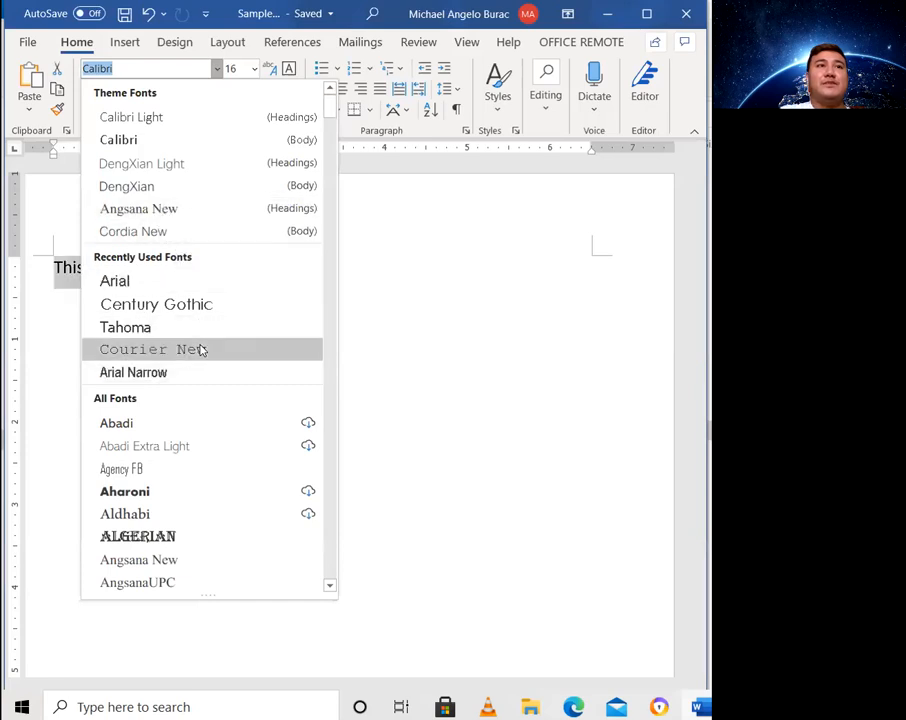
left_click(201, 349)
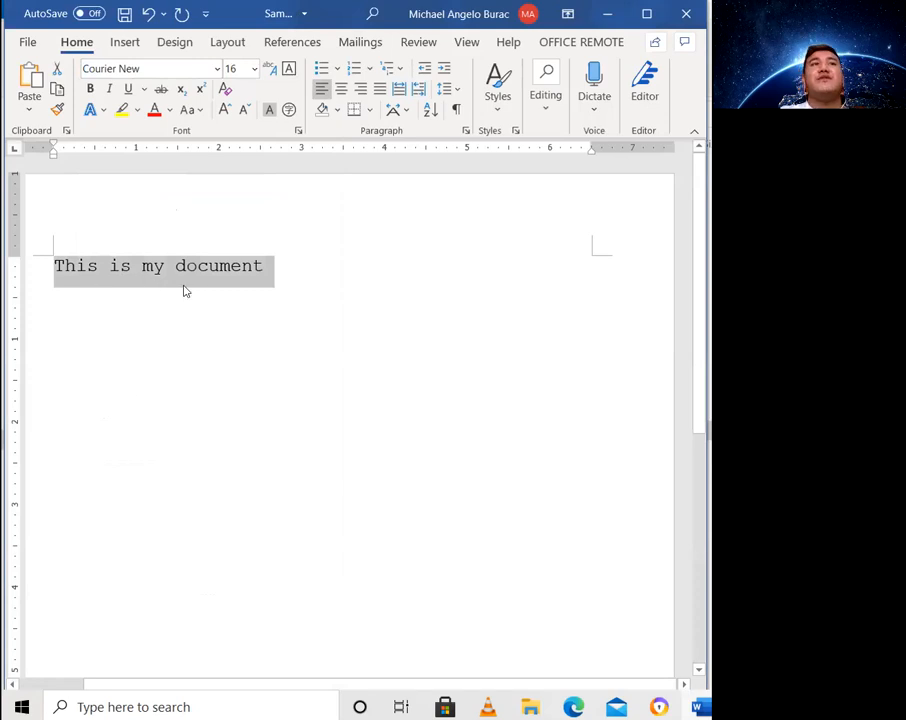
left_click(255, 69)
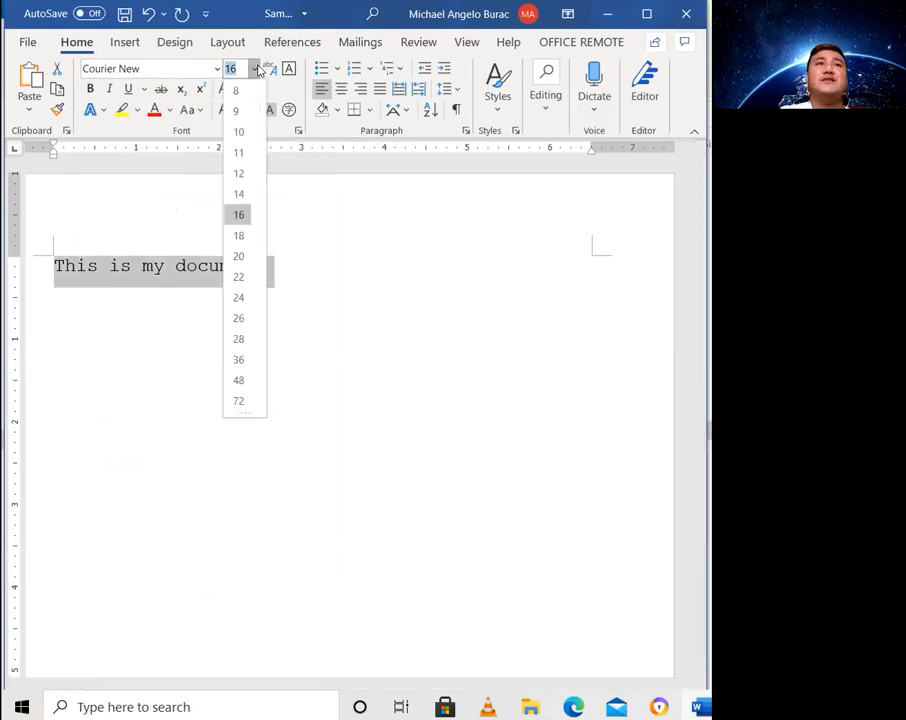
left_click(239, 175)
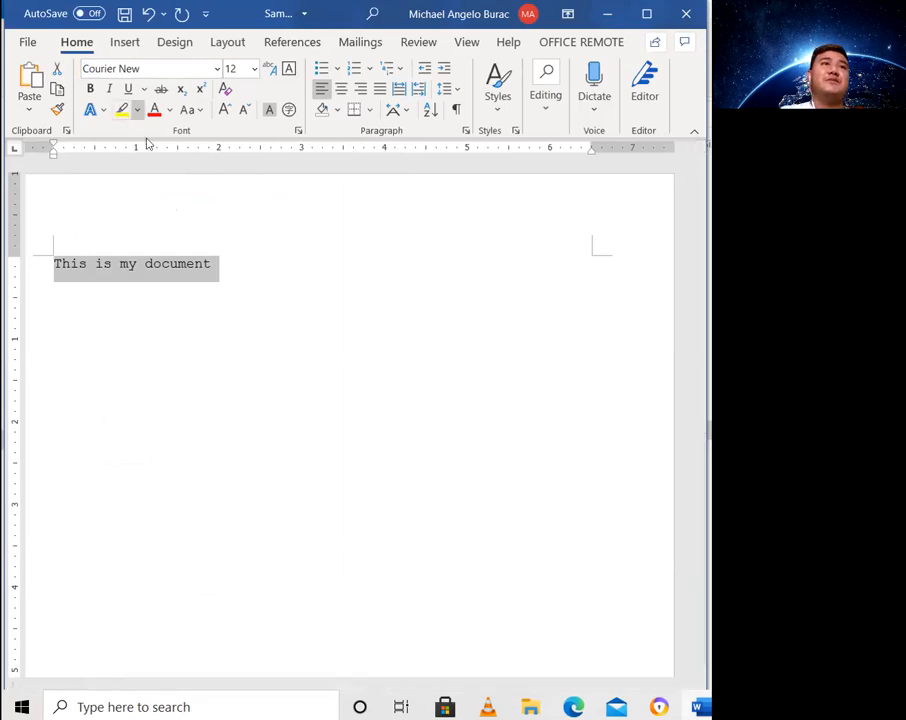
Step: Make the selected line bold, italic and underlined, and try strikethrough before removing it again
left_click(89, 90)
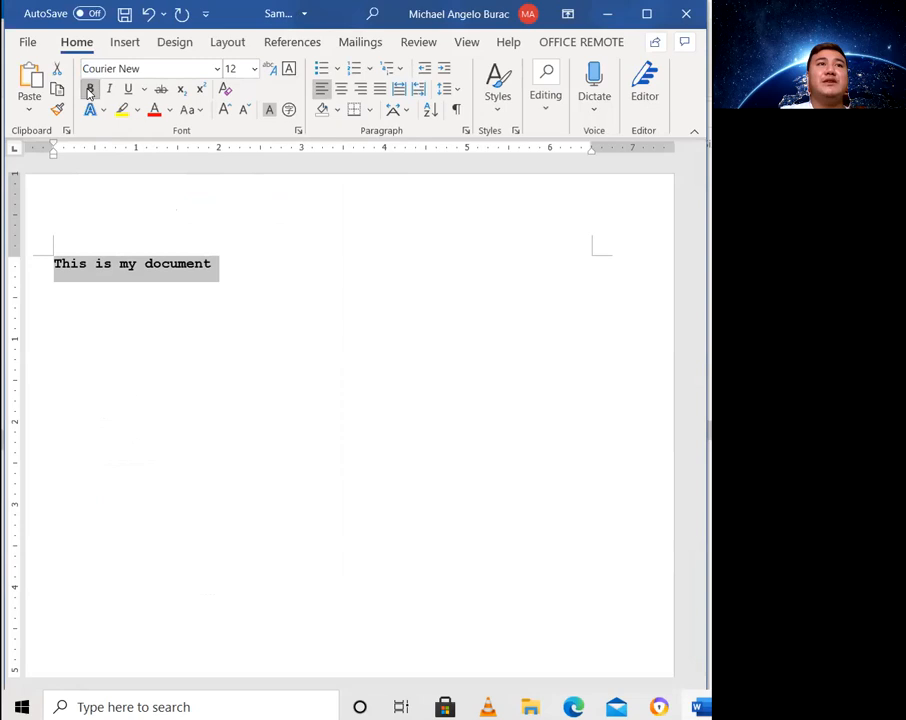
left_click(104, 91)
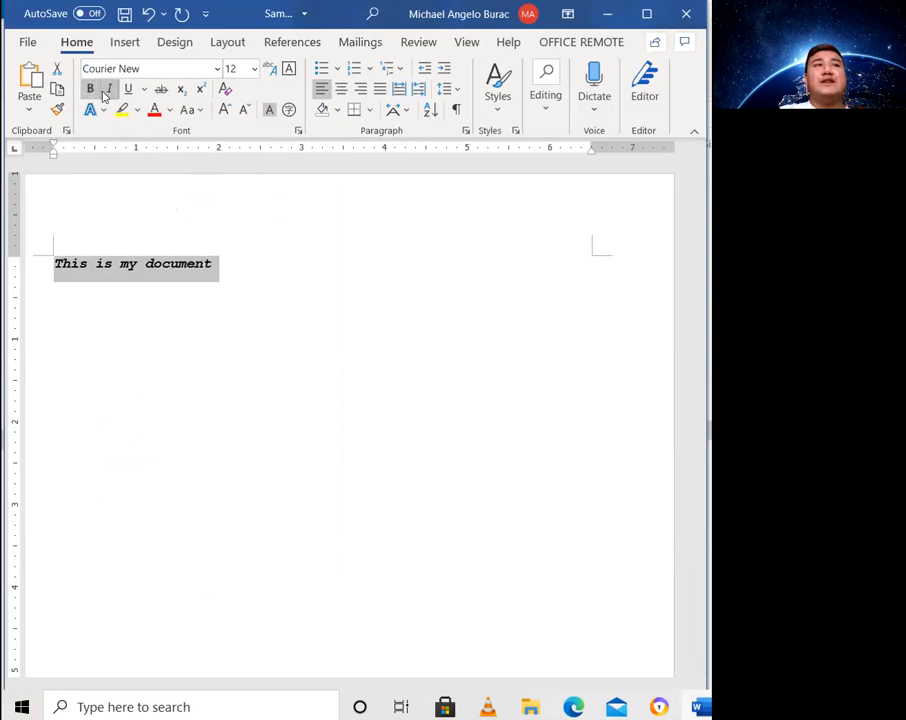
left_click(128, 92)
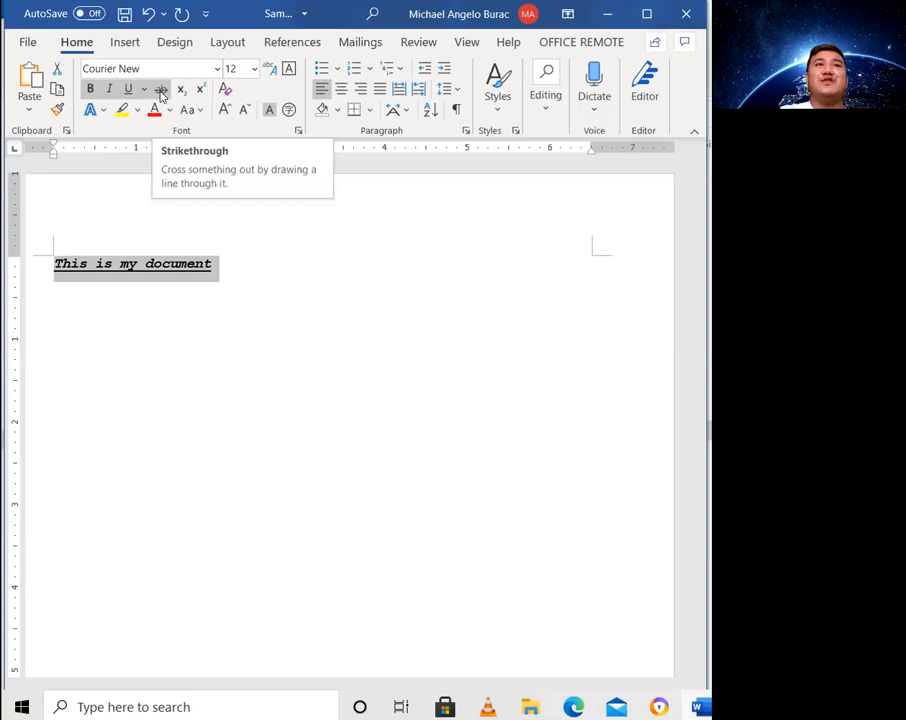
left_click(161, 95)
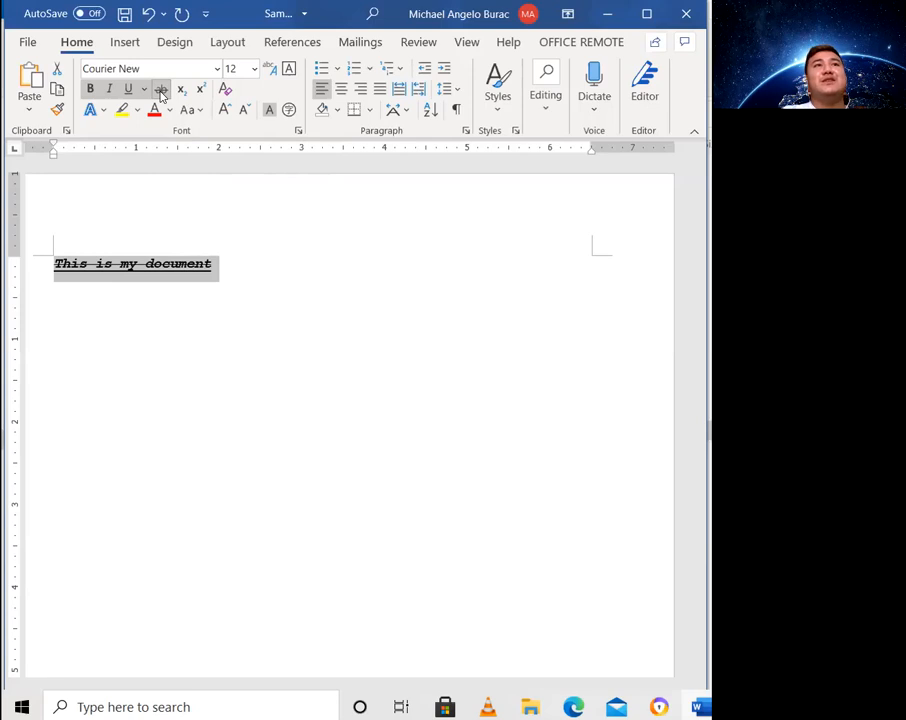
left_click(161, 90)
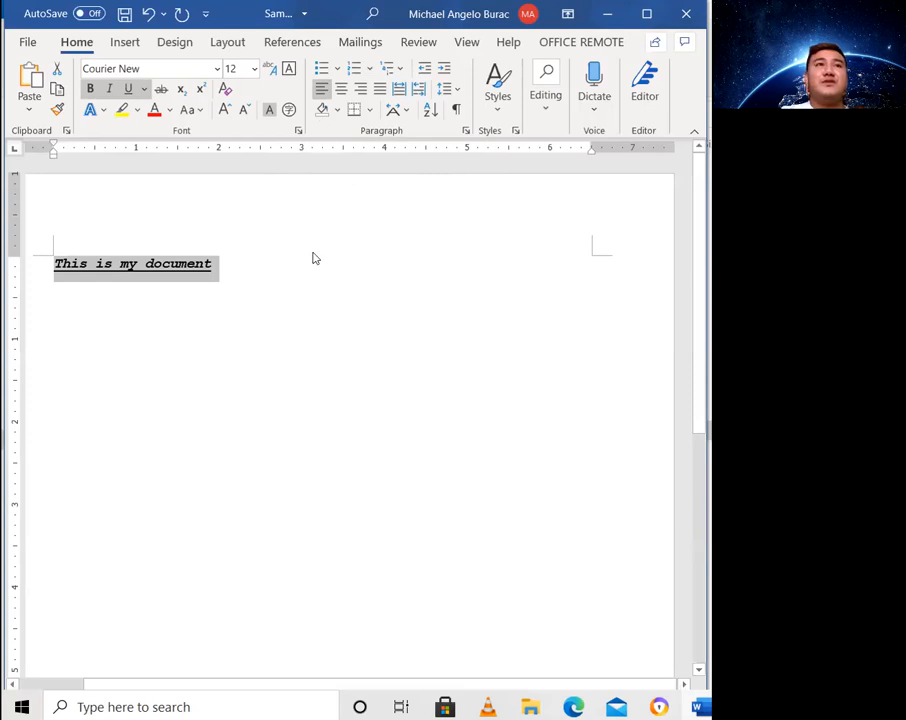
Step: Try centre and left alignment on the selected line, and finish with it aligned to the right margin
left_click(340, 89)
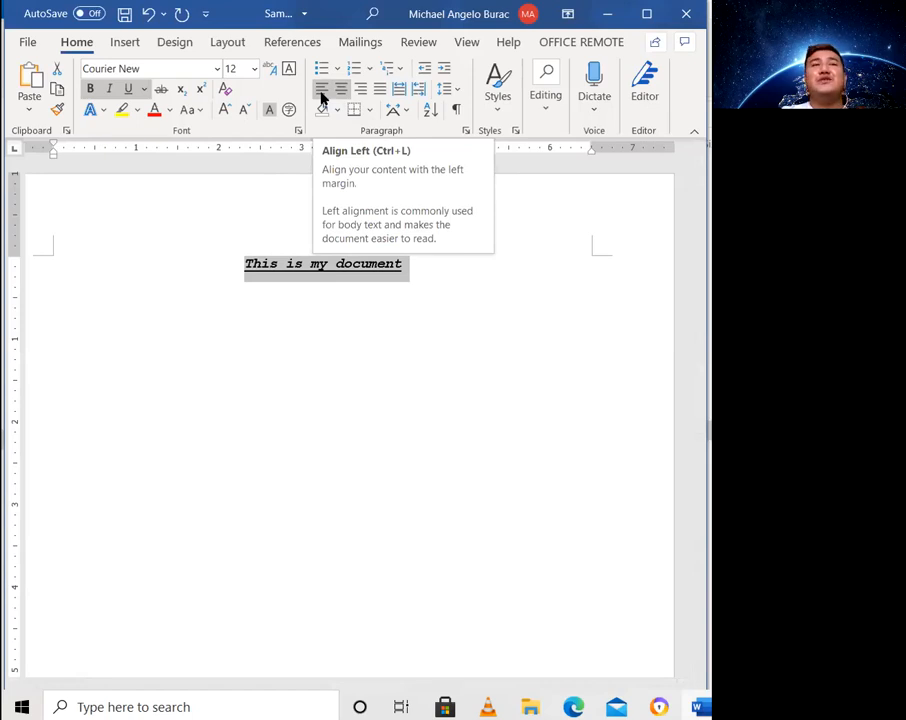
left_click(322, 92)
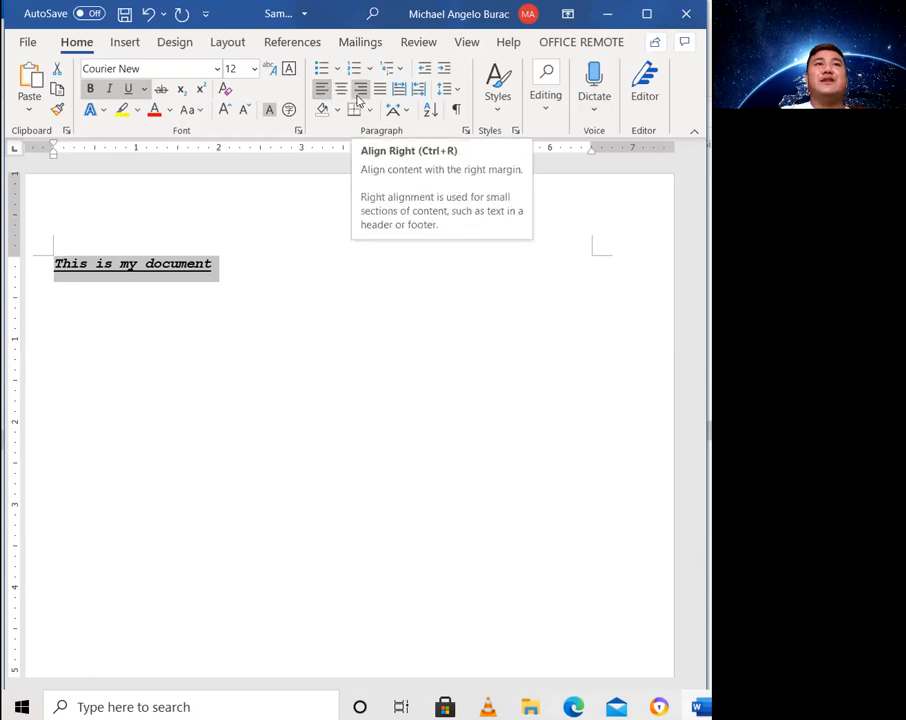
left_click(360, 92)
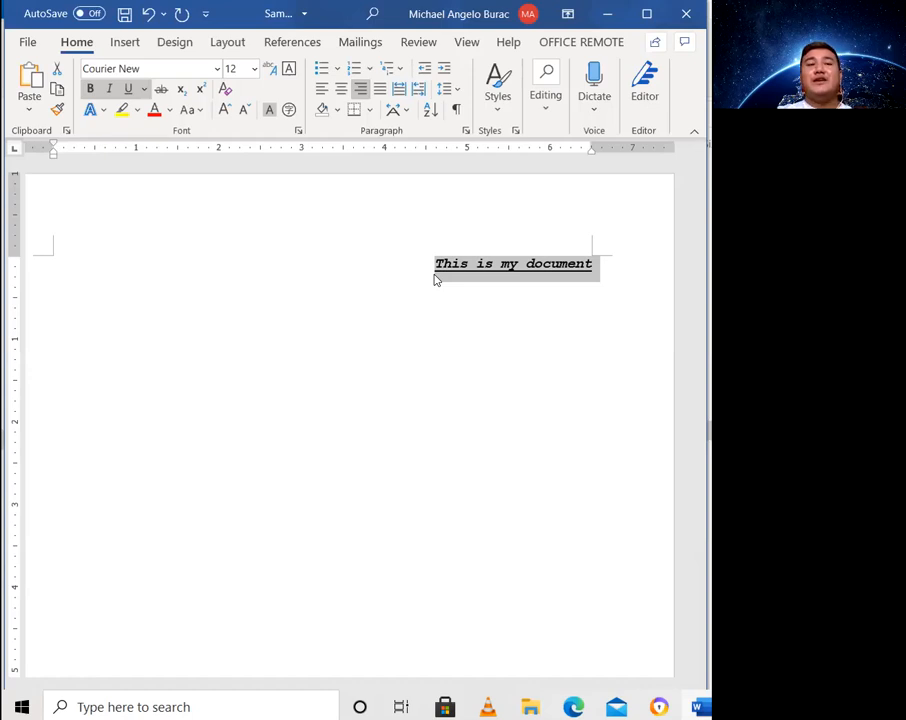
Step: Enlarge the selected line in increments up to font size 25
key("ctrl+shift+period")
key("ctrl+shift+period")
key("ctrl+shift+period")
key("ctrl+shift+period")
key("ctrl+shift+period")
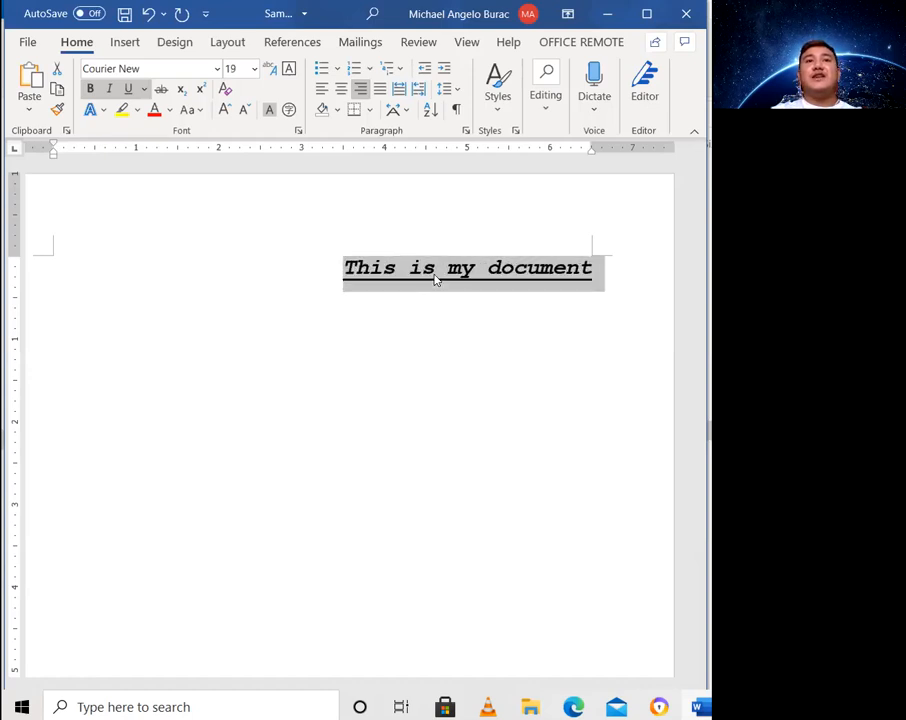
key("ctrl+bracketright")
key("ctrl+bracketright")
key("ctrl+bracketright")
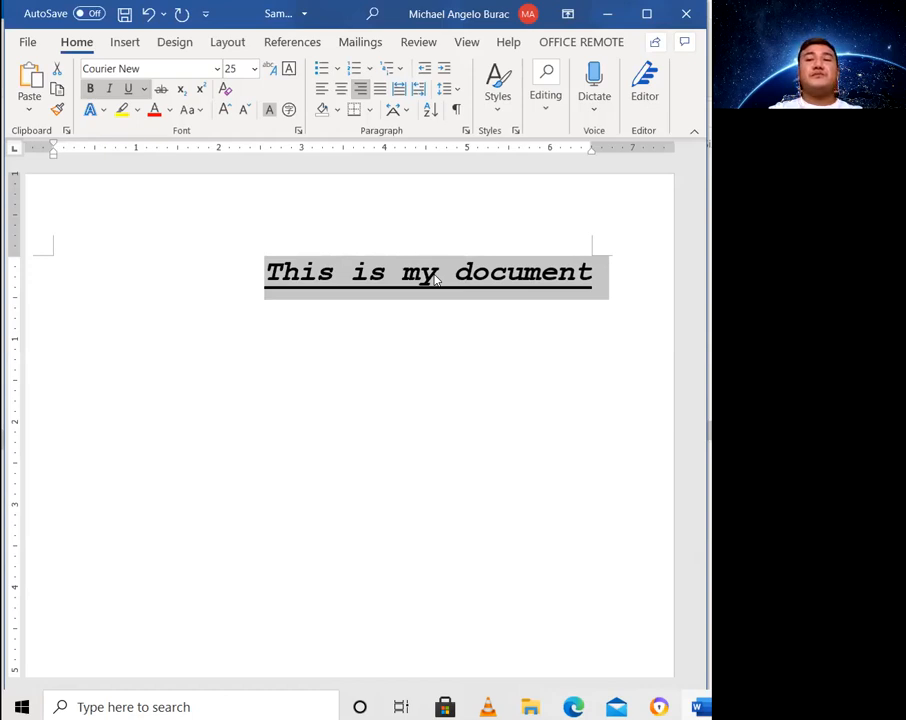
Step: Shrink the line one point at a time to font size 16
key("ctrl+bracketleft")
key("ctrl+bracketleft")
key("ctrl+bracketleft")
key("ctrl+bracketleft")
key("ctrl+bracketleft")
key("ctrl+bracketleft")
key("ctrl+bracketleft")
key("ctrl+bracketleft")
key("ctrl+bracketleft")
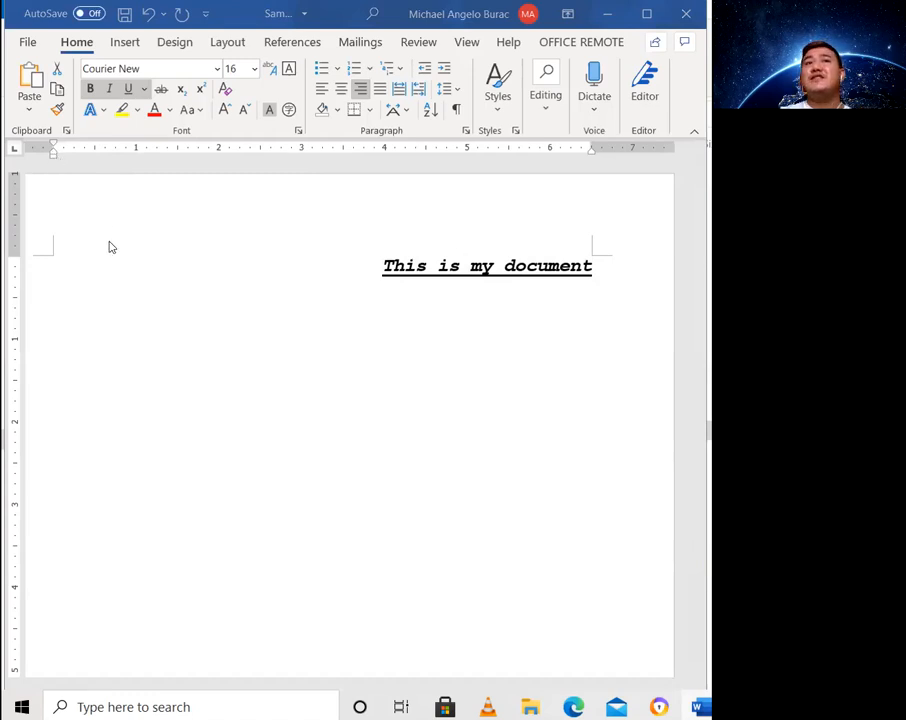
Step: Align the line "This is my document" with the left margin and deselect it
triple_click(376, 273)
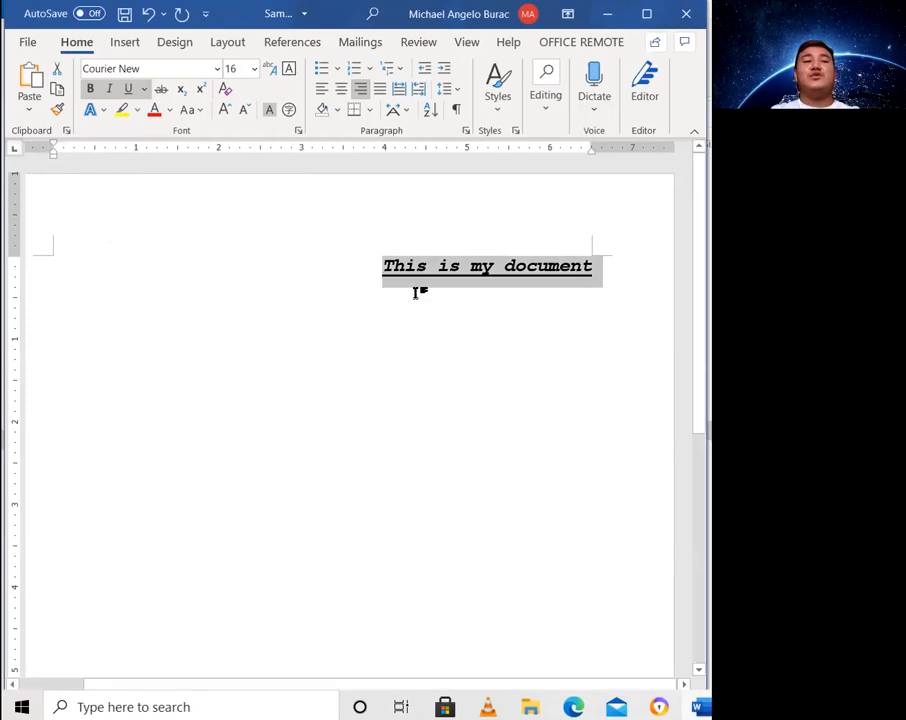
key("ctrl+l")
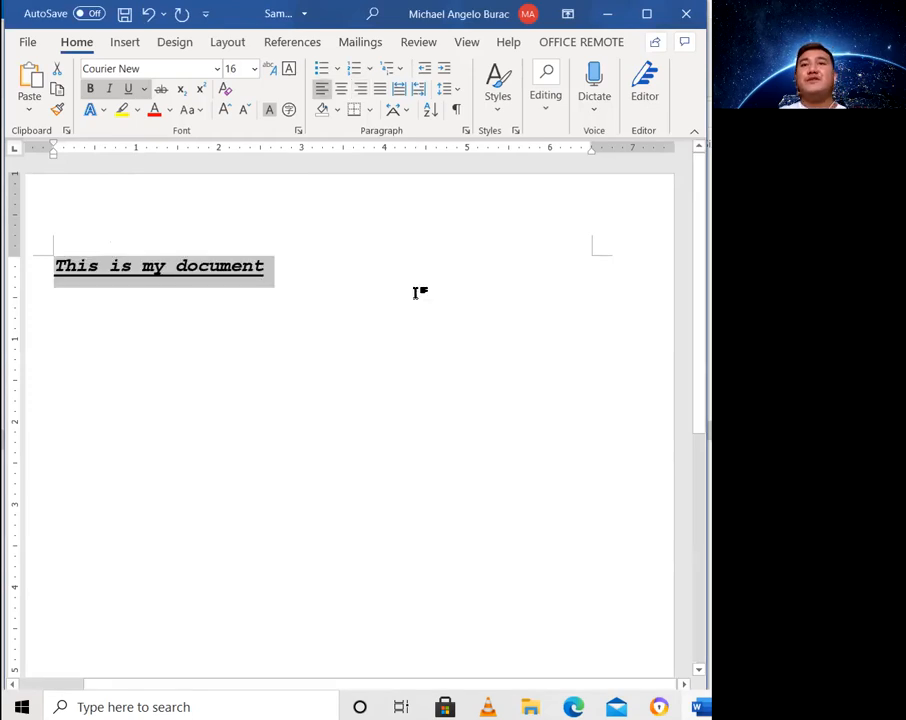
left_click(392, 334)
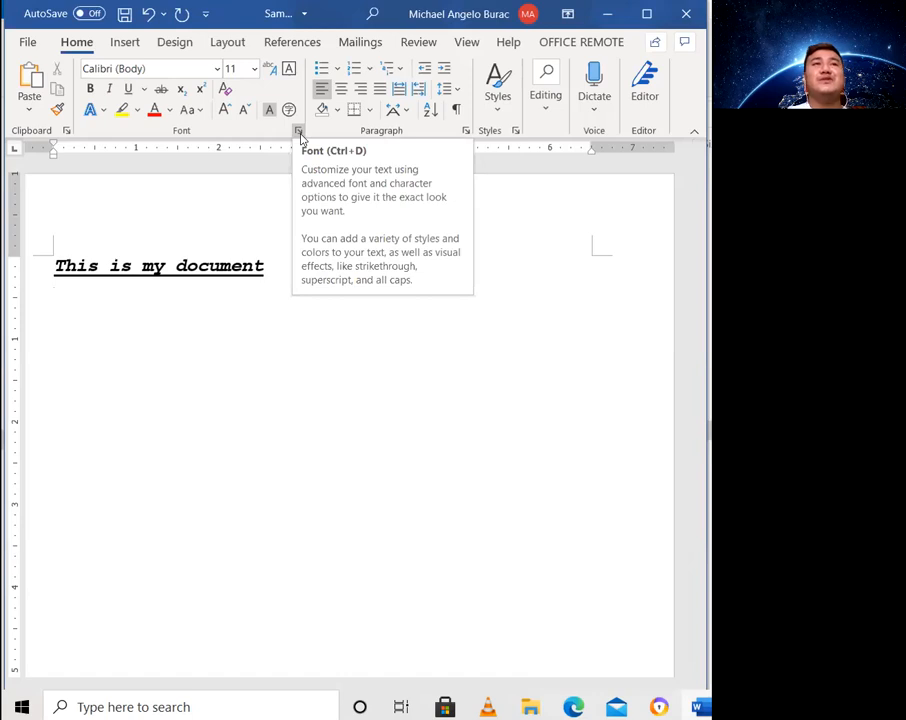
Step: Review the basic and advanced settings in the Font dialog, try Italic as the complex scripts style, and close it without applying
left_click(298, 131)
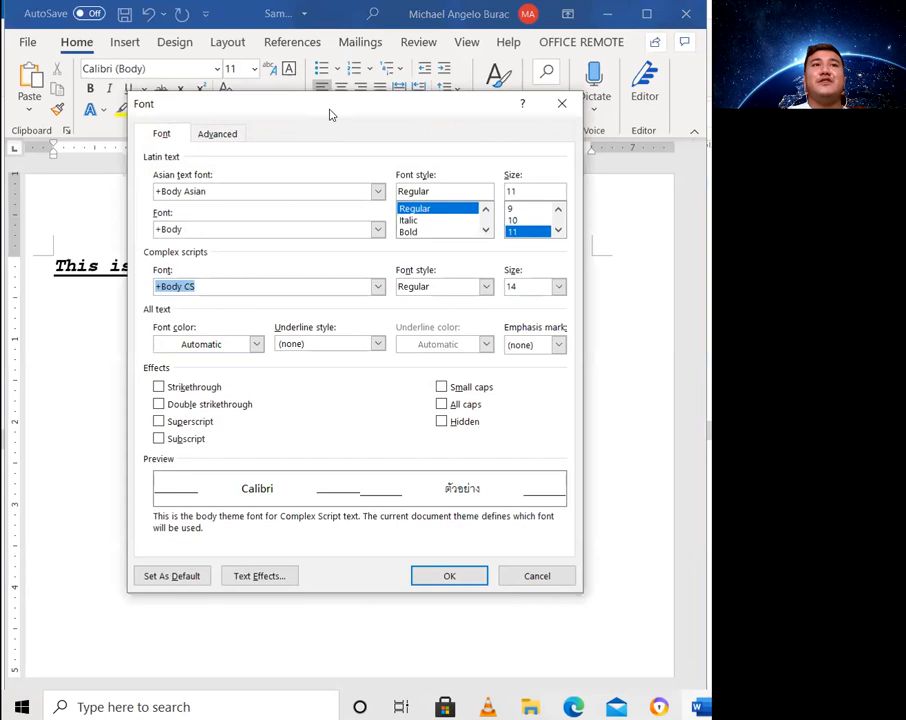
left_click_drag(331, 115, 466, 117)
left_click(364, 136)
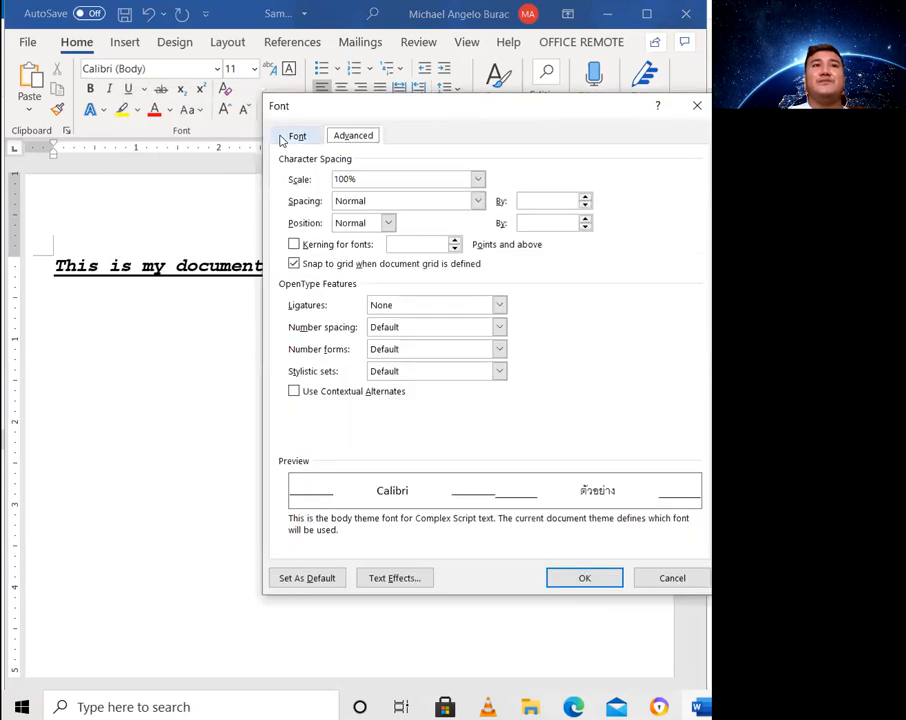
left_click(284, 138)
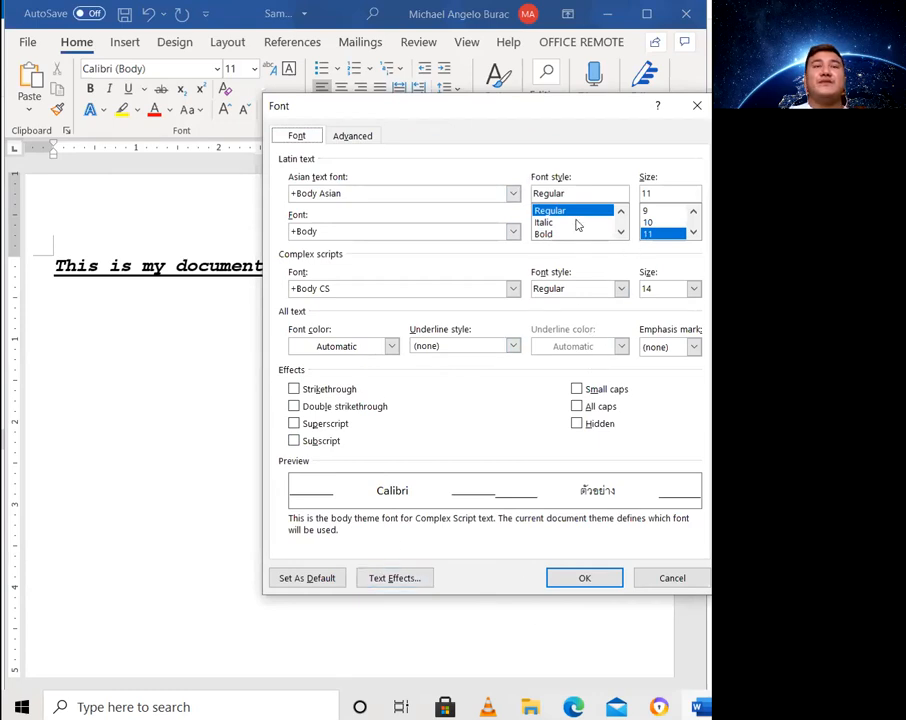
left_click(618, 289)
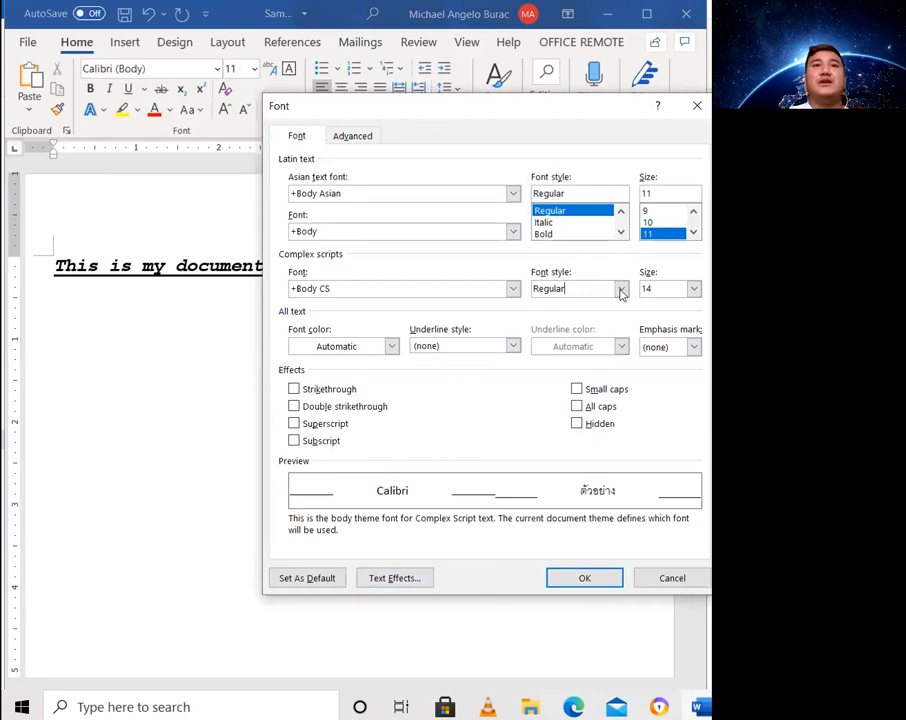
left_click(621, 290)
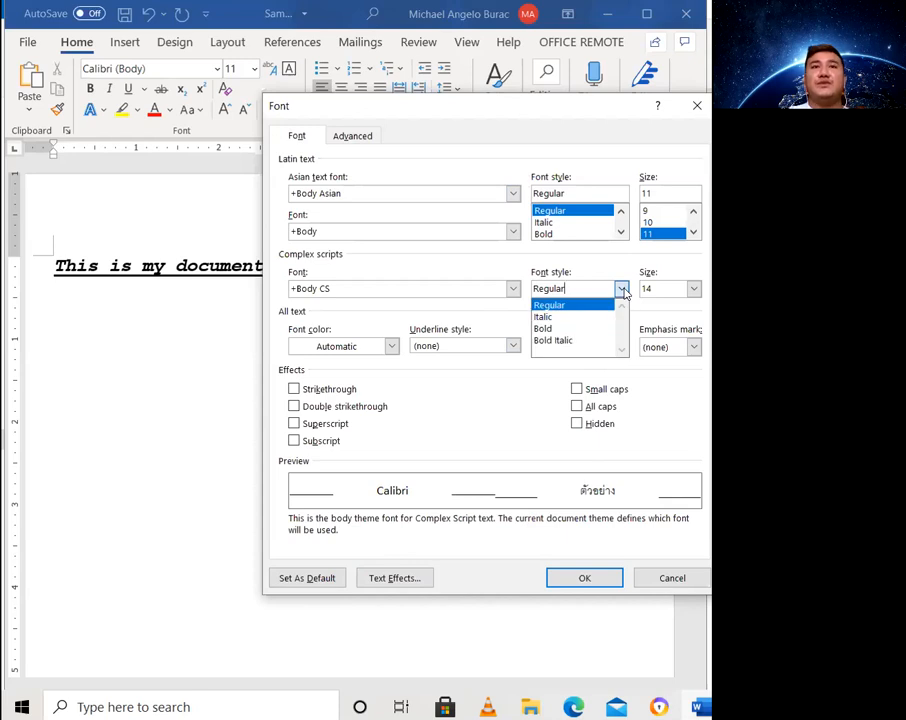
left_click(556, 316)
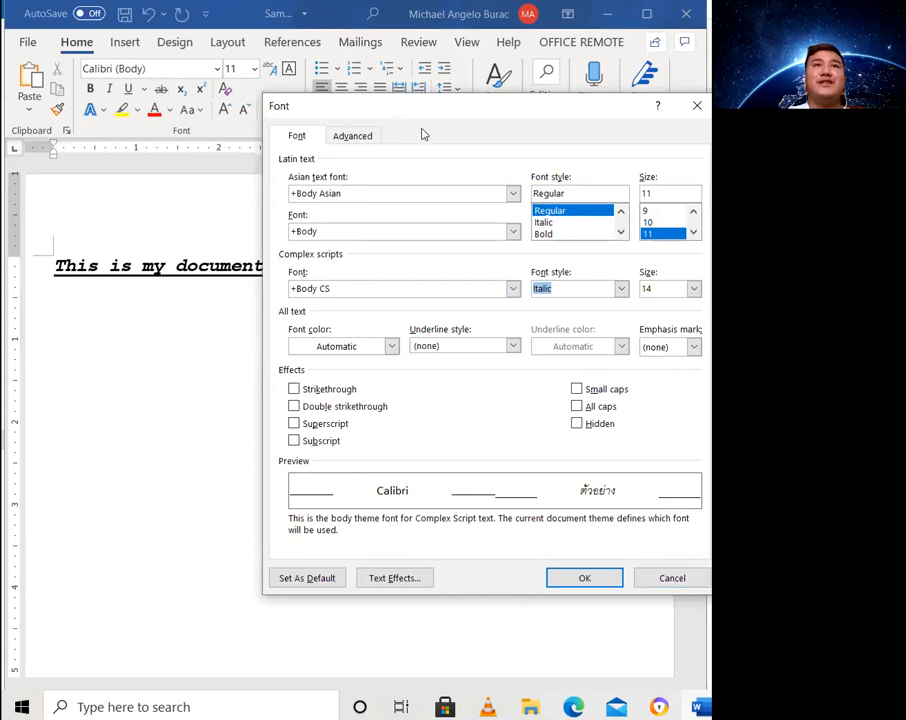
left_click_drag(419, 112, 264, 84)
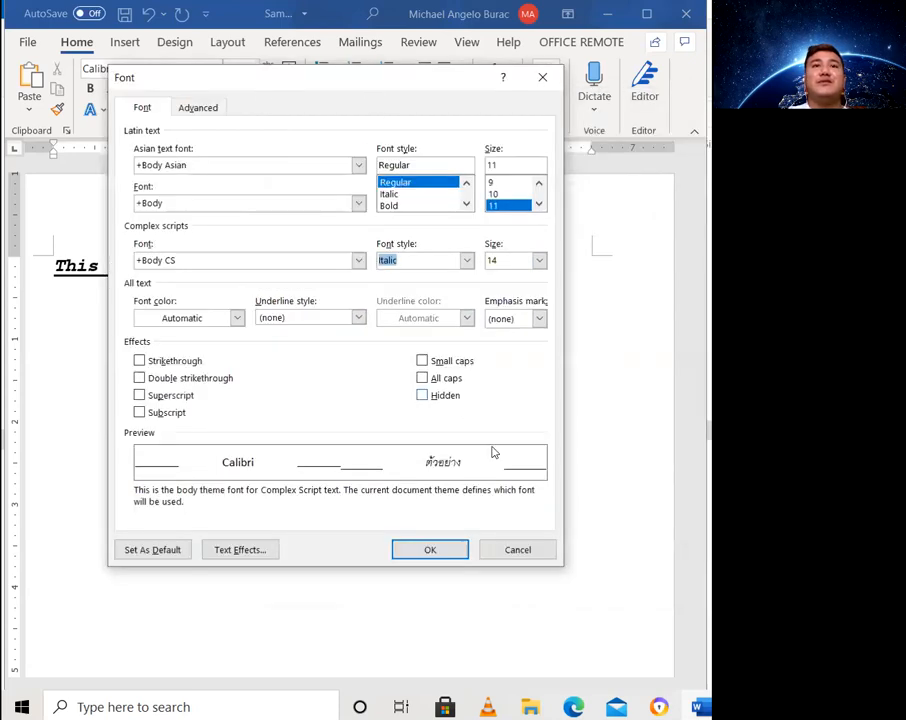
left_click(515, 549)
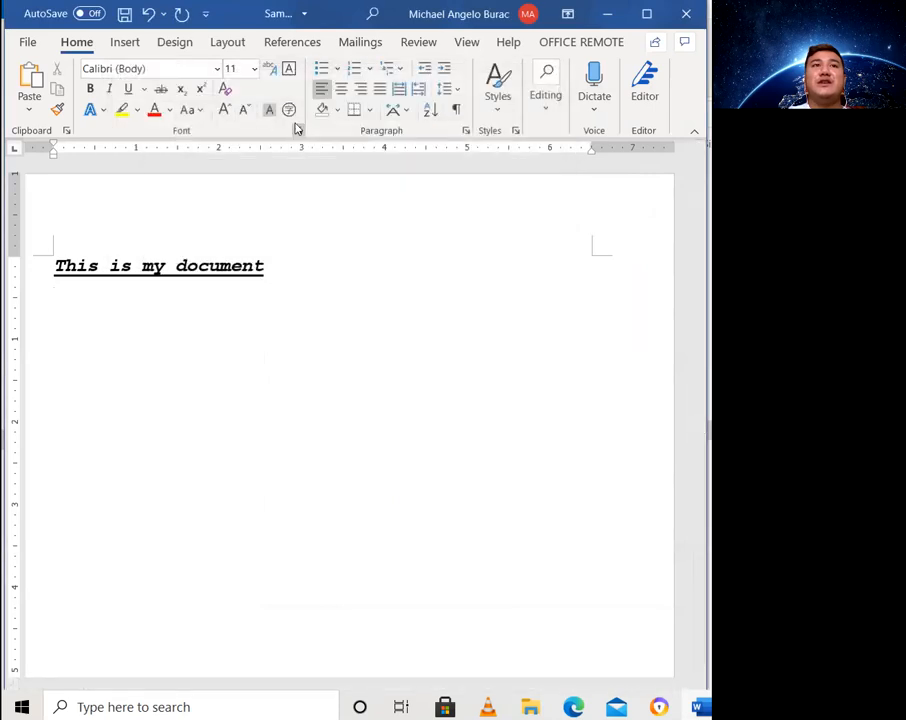
Step: Examine the Indents and Spacing and the Line and Page Breaks settings in the Paragraph dialog, and close it
left_click(465, 134)
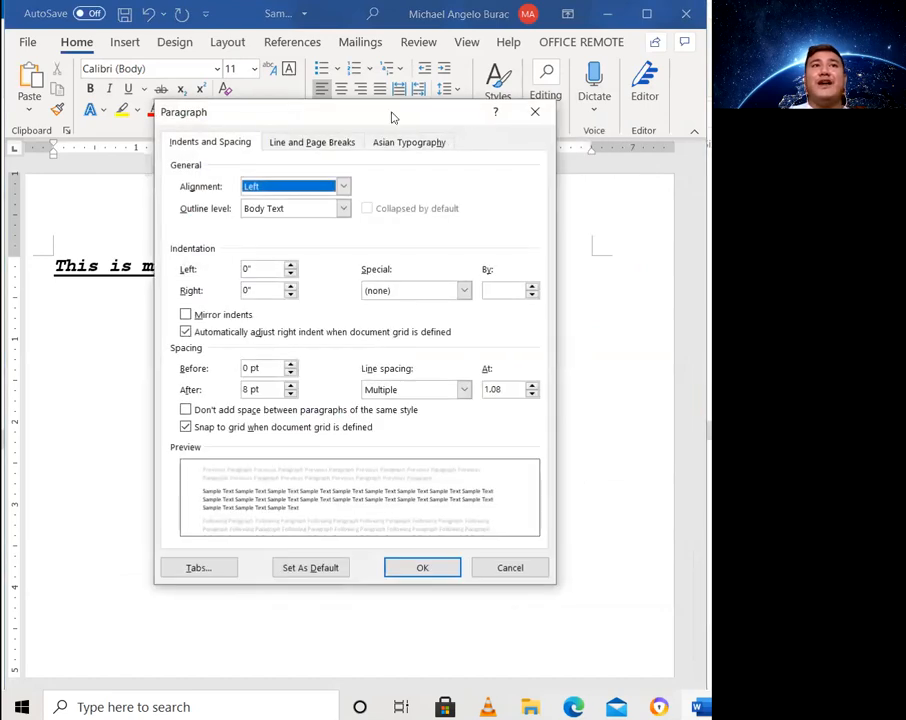
left_click_drag(408, 125, 465, 148)
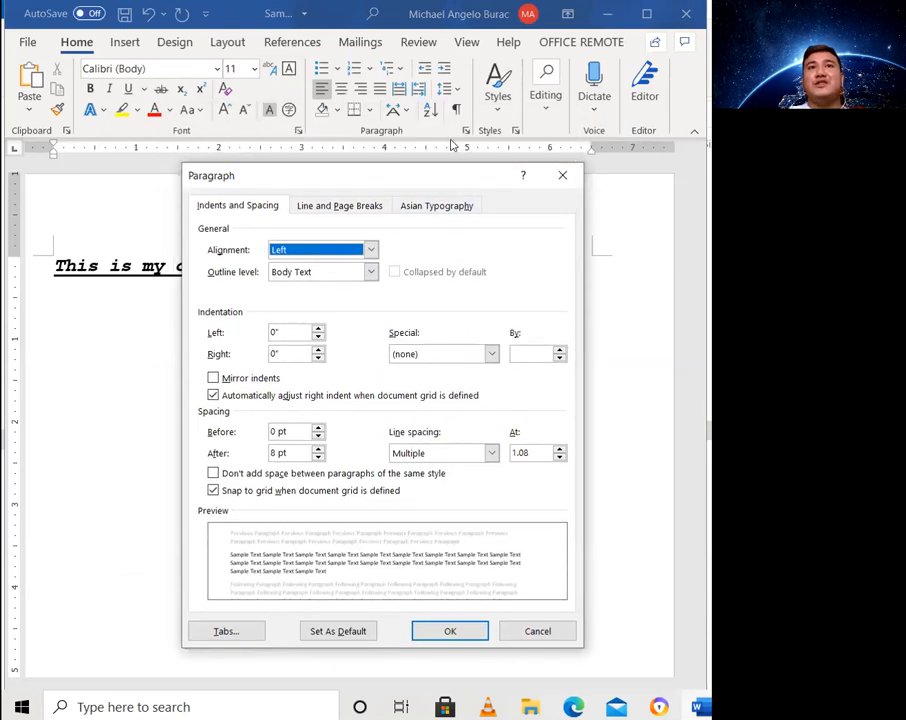
left_click(372, 214)
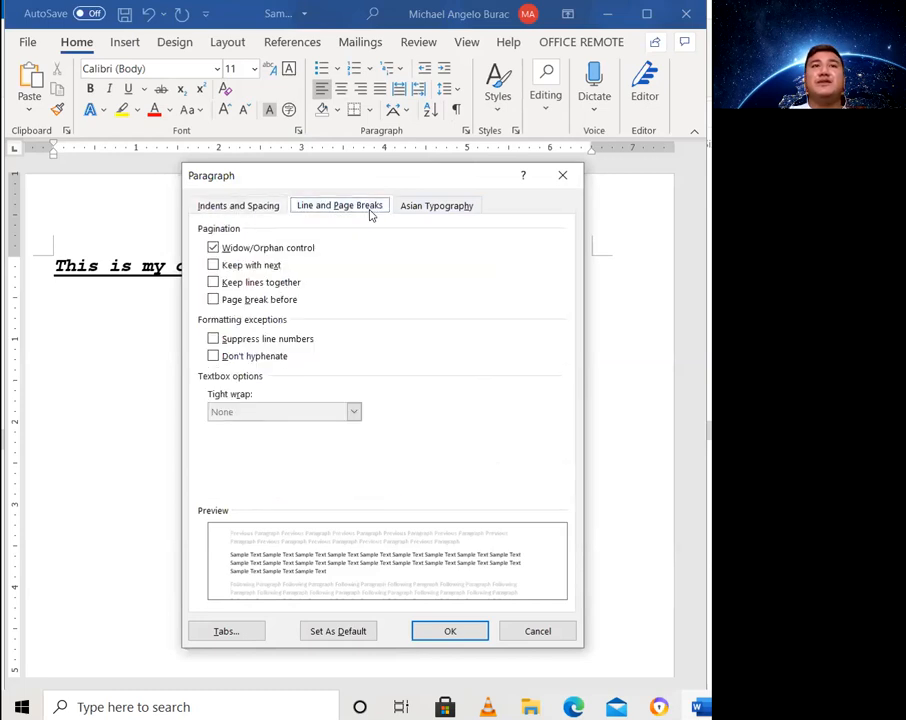
left_click(561, 175)
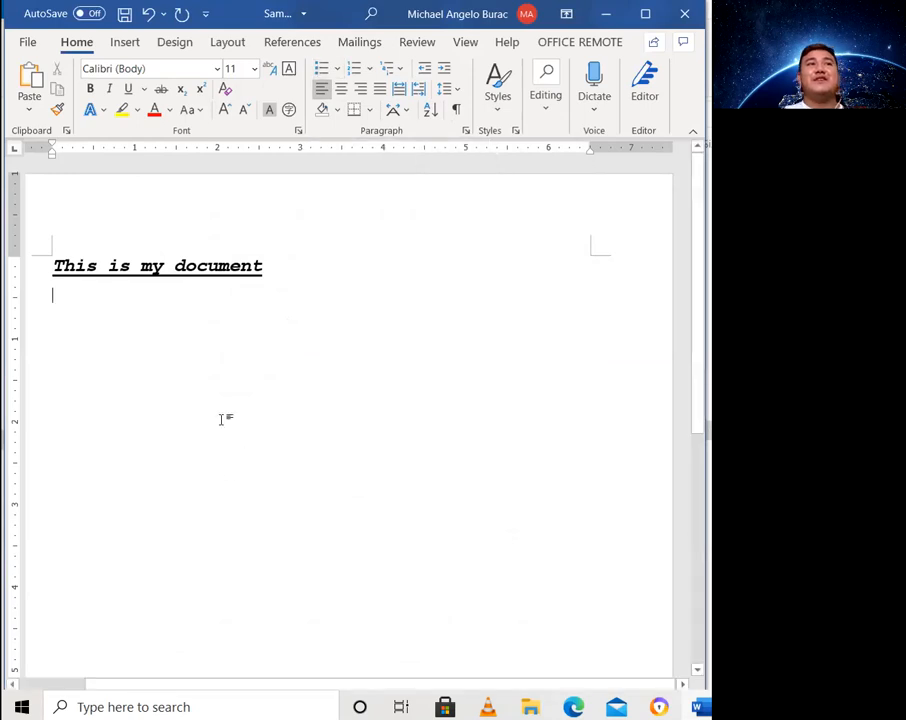
Step: Enter the line "List of names" below the title, followed by three first names on separate lines
type("List")
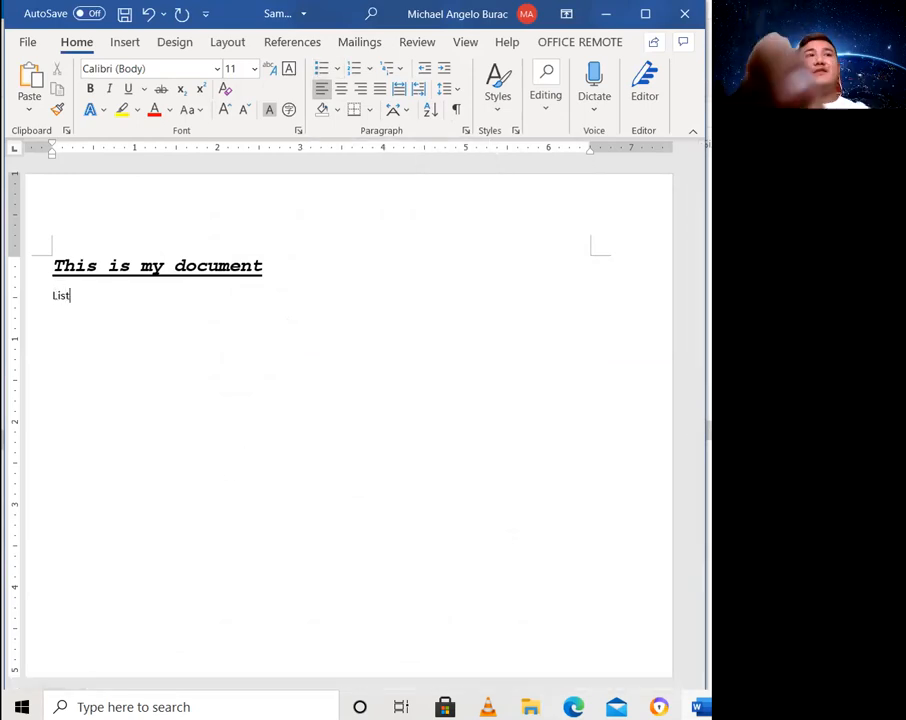
type(" of names")
key("Return")
type("Michael")
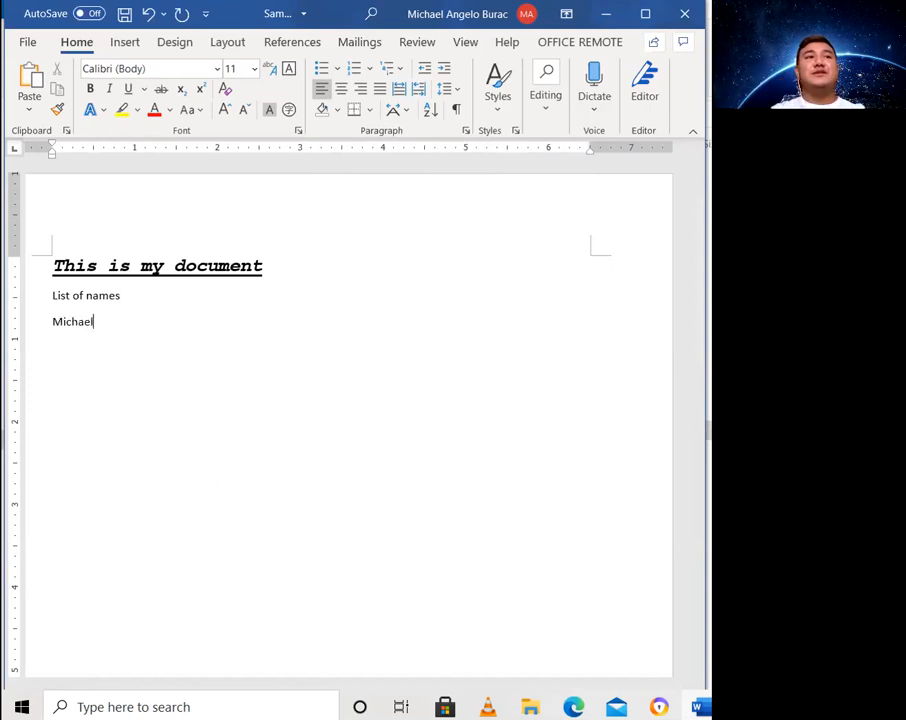
key("Return")
type("ANgelo")
key("Return")
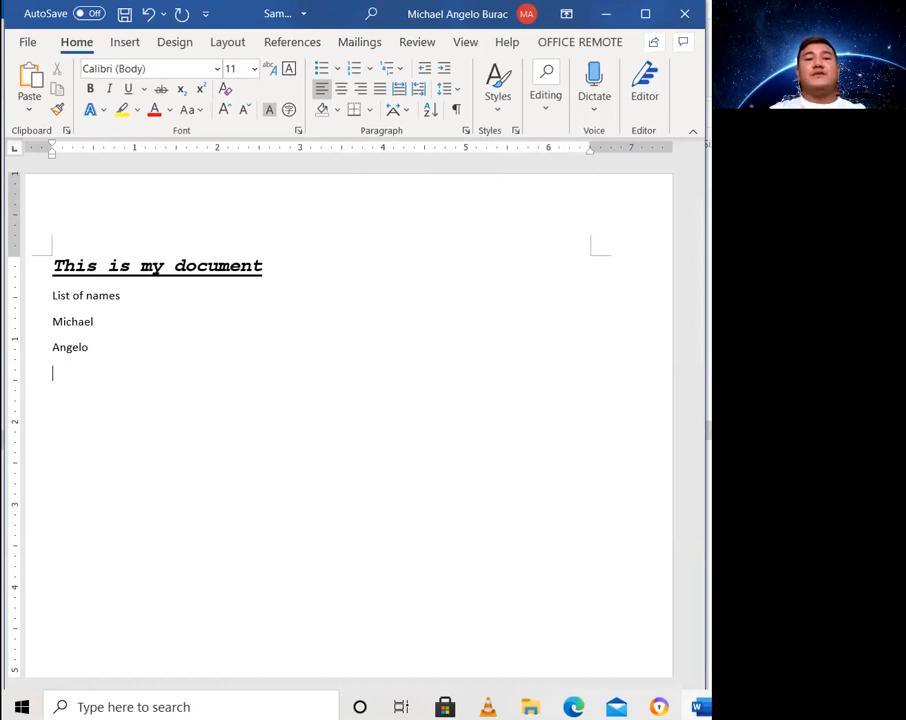
type("Noemi")
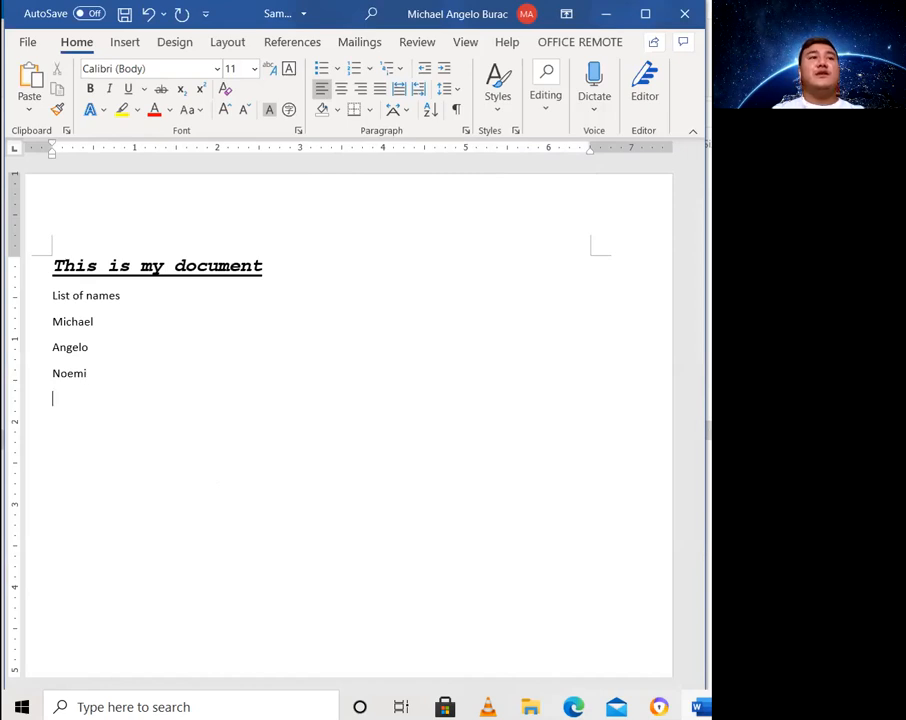
Step: Format the three names as a bulleted list with solid round bullets
left_click(95, 364)
left_click_drag(95, 364, 53, 320)
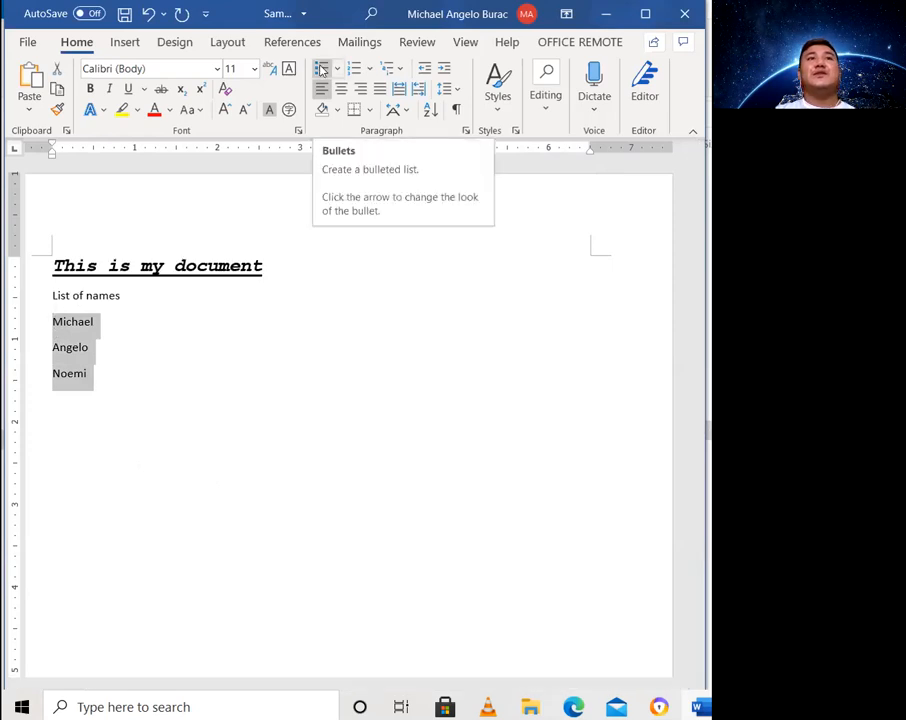
left_click(321, 69)
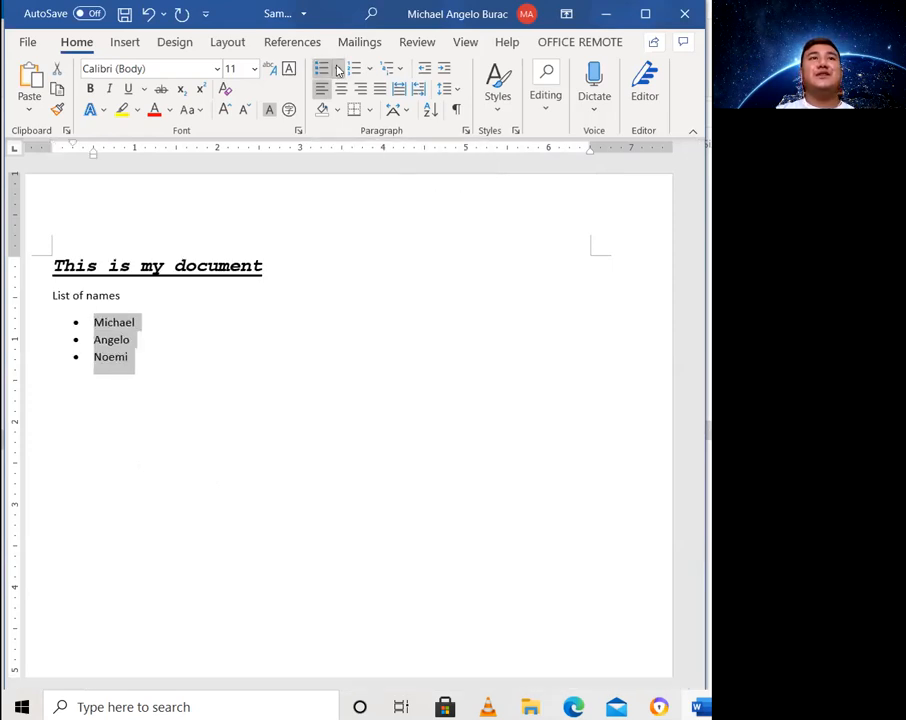
left_click(337, 68)
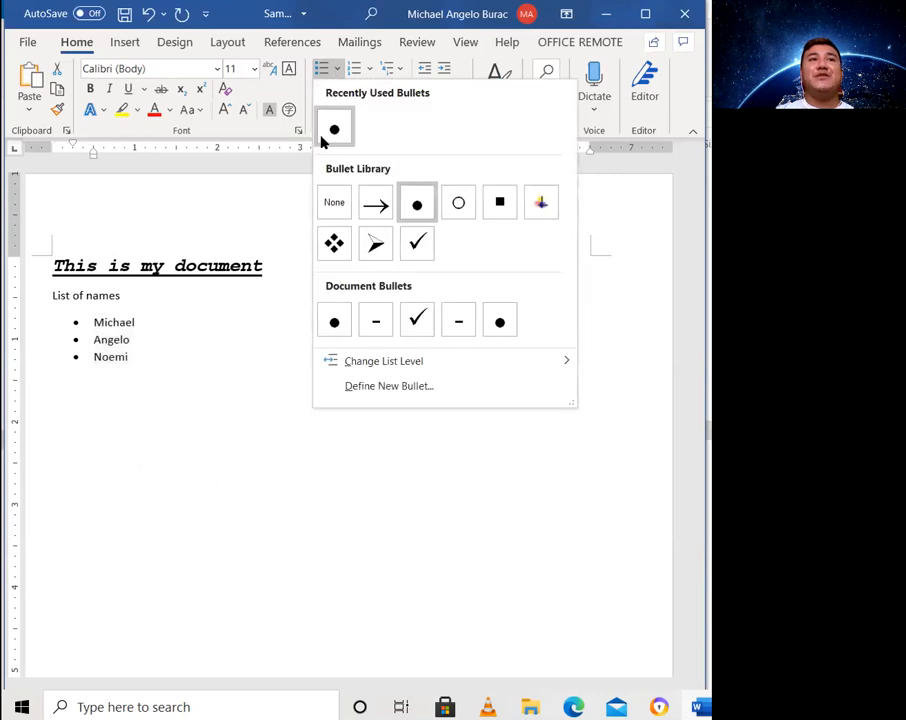
left_click(144, 370)
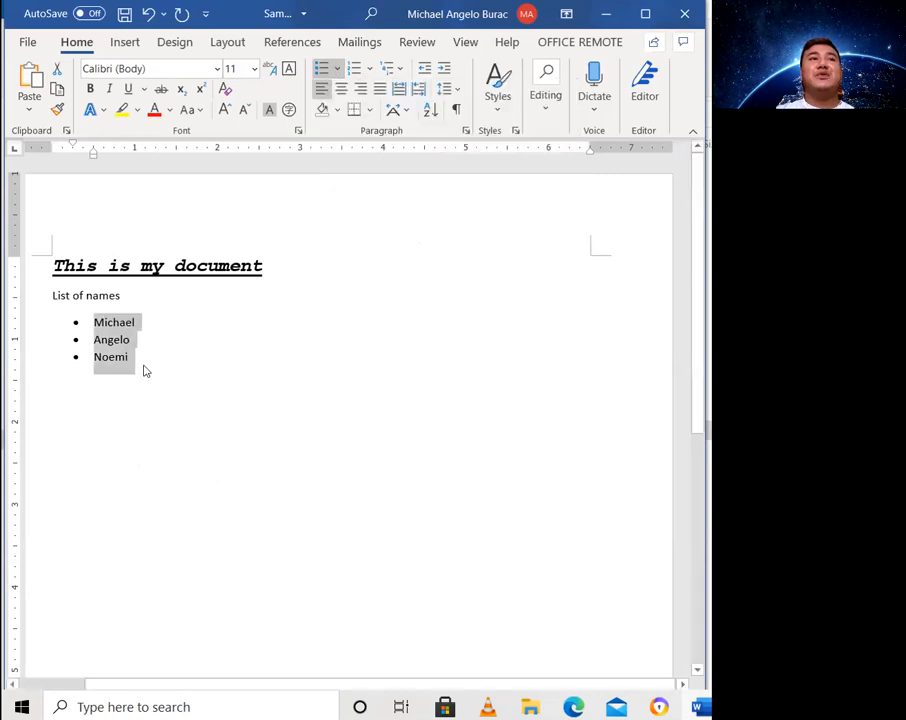
Step: Change the bullets of the three names to the arrowhead style and deselect the list
left_click(140, 363)
left_click(95, 323, "shift")
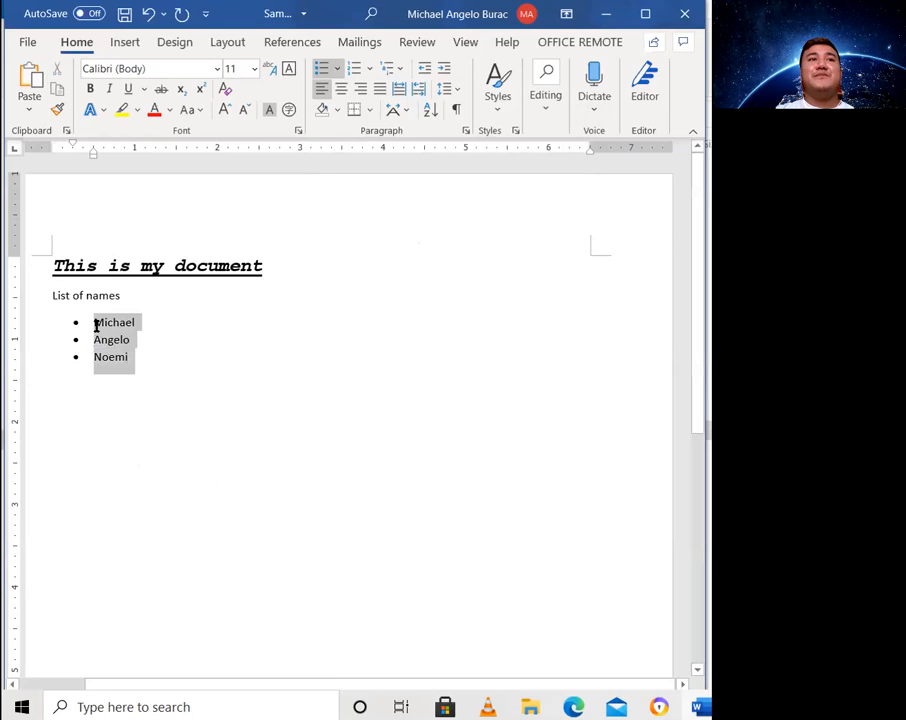
left_click(339, 70)
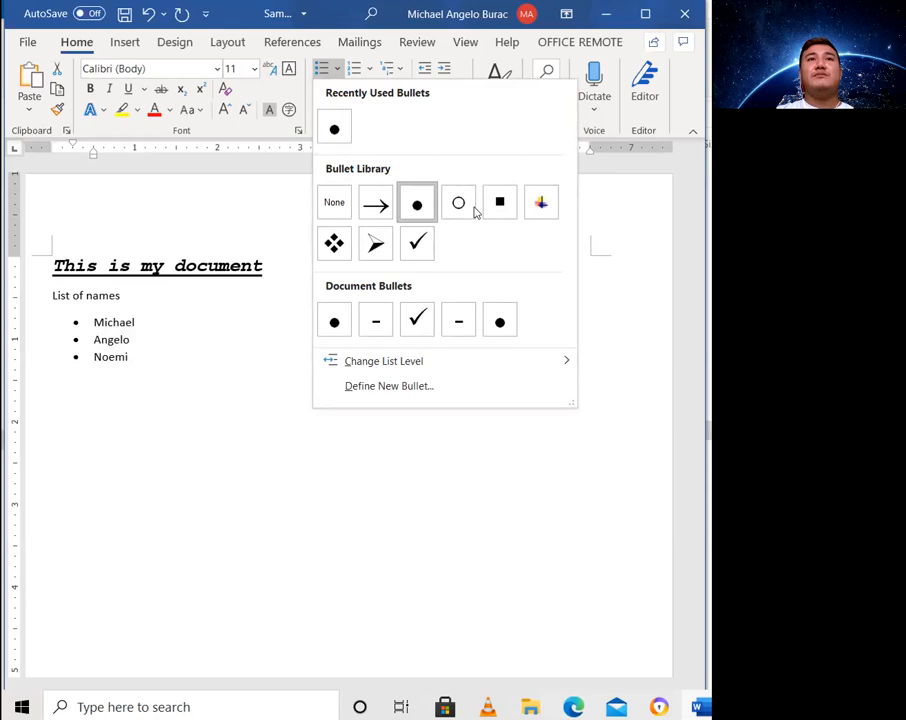
left_click(375, 246)
left_click(271, 411)
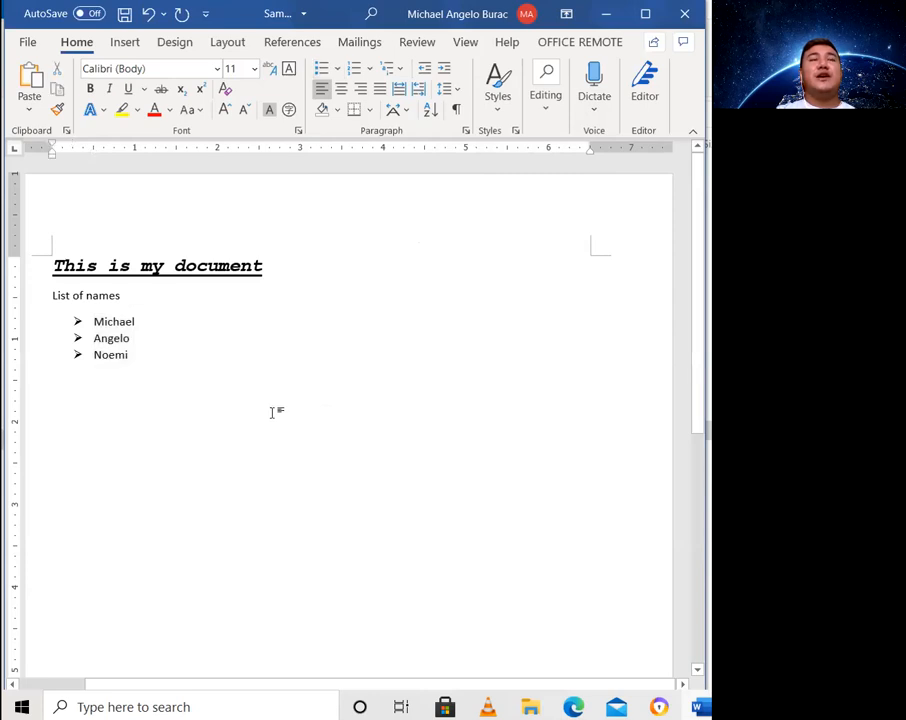
Step: Continue the arrowhead list with a fourth first name and start another empty bullet below it
left_click(320, 70)
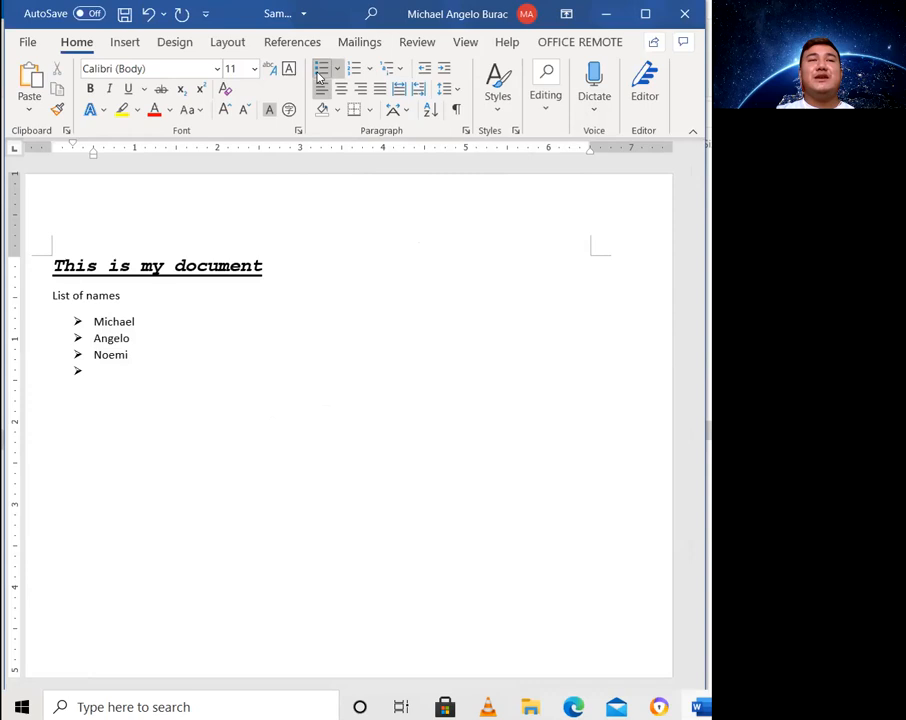
type("ha")
key("BackSpace")
key("BackSpace")
type("helen")
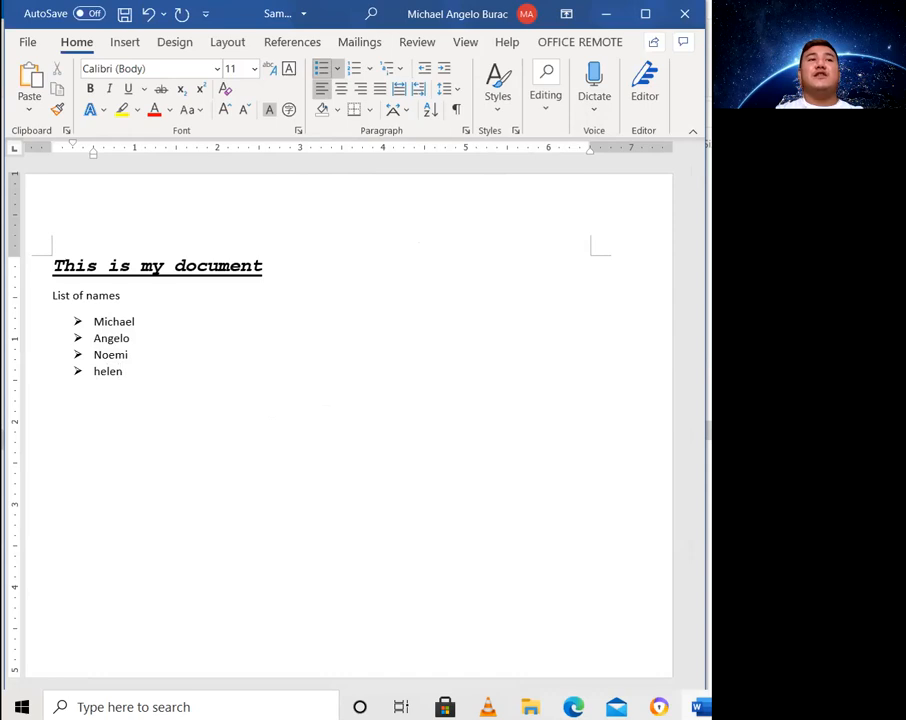
key("Return")
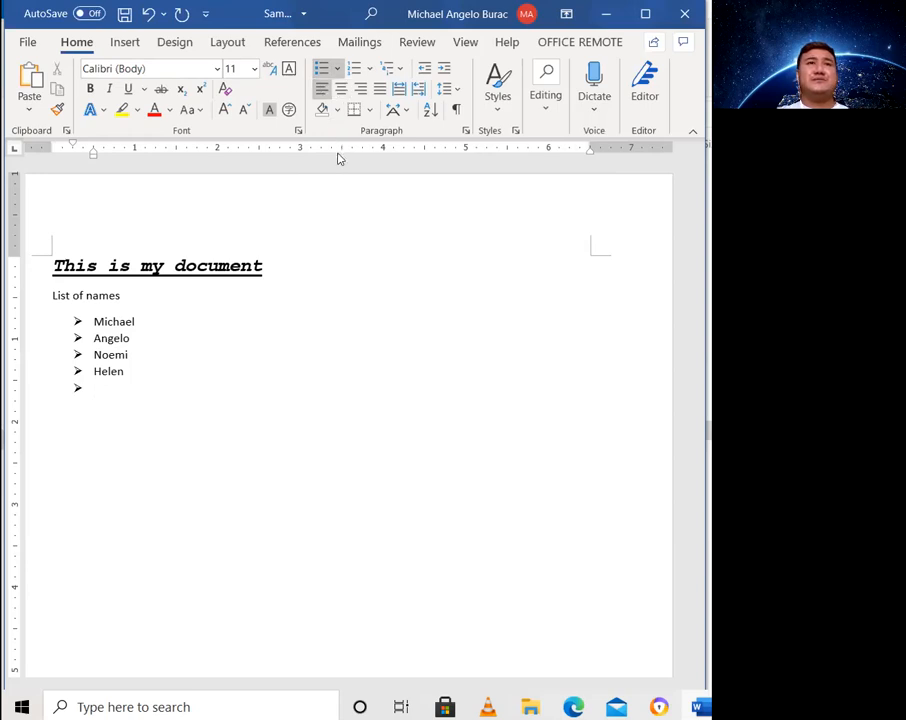
Step: Demote the empty bullet below the fourth name to the second list level with a hollow circle
left_click(340, 72)
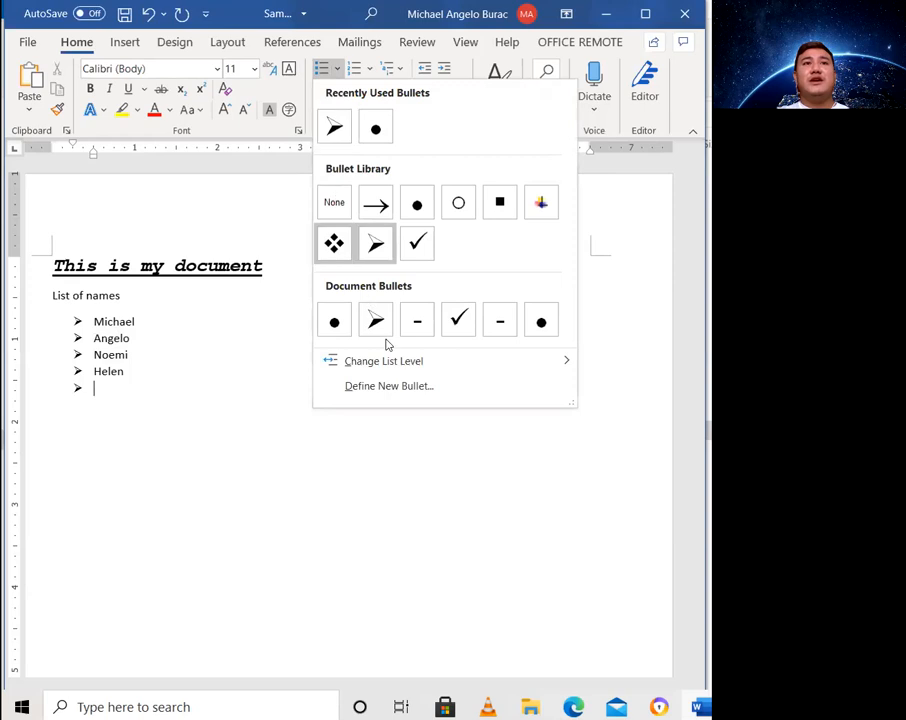
mouse_move(415, 366)
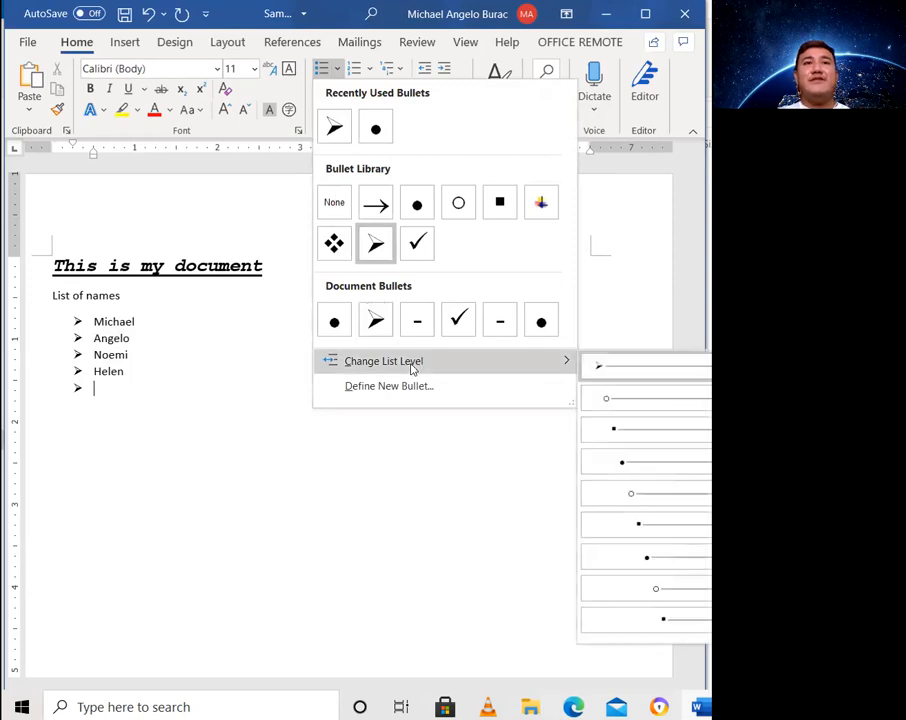
left_click(632, 401)
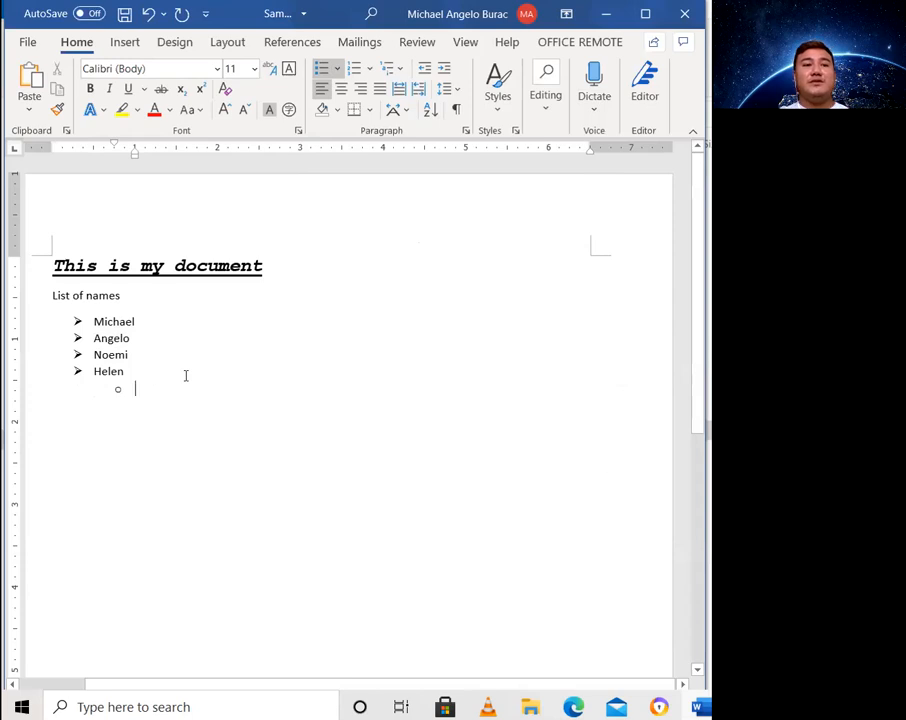
key("shift+Tab")
key("Tab")
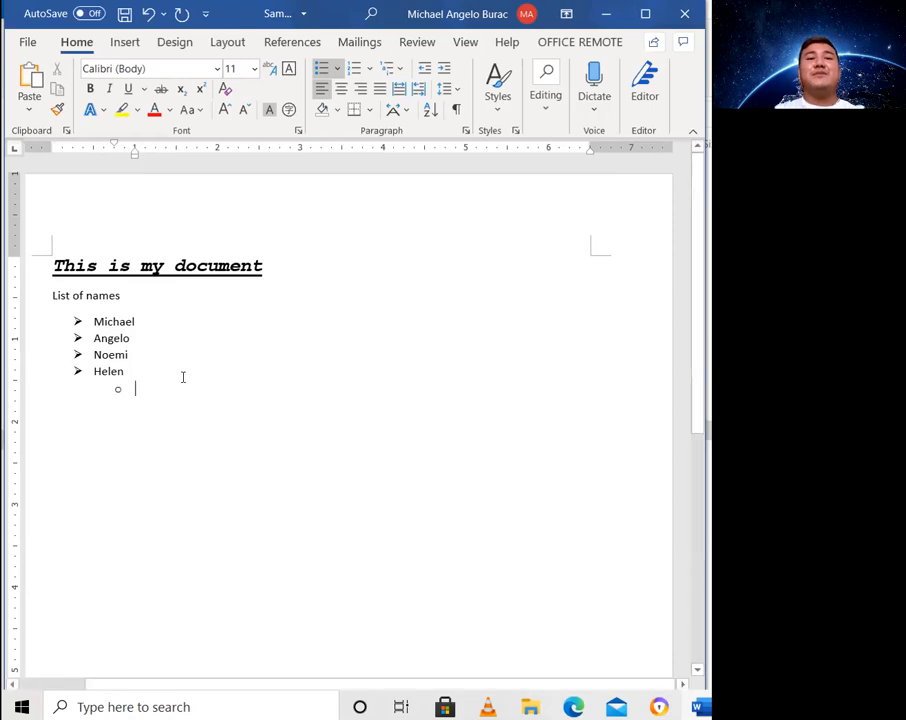
Step: Enter the sub-bullets "Female" and "28 years old" under the fourth name and start another sub-bullet
type("Female")
key("Return")
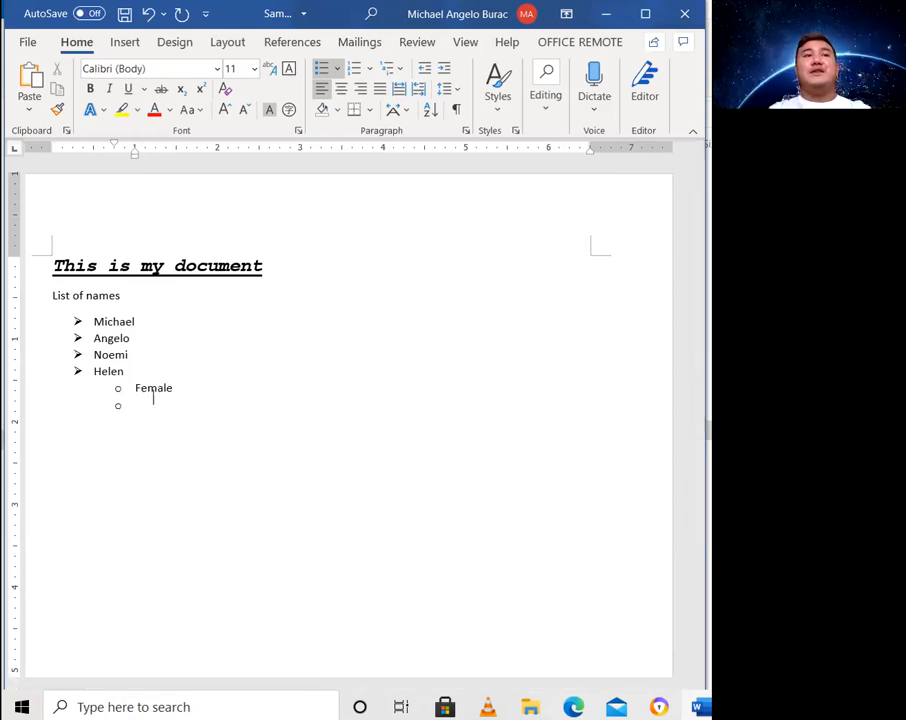
type("28 ")
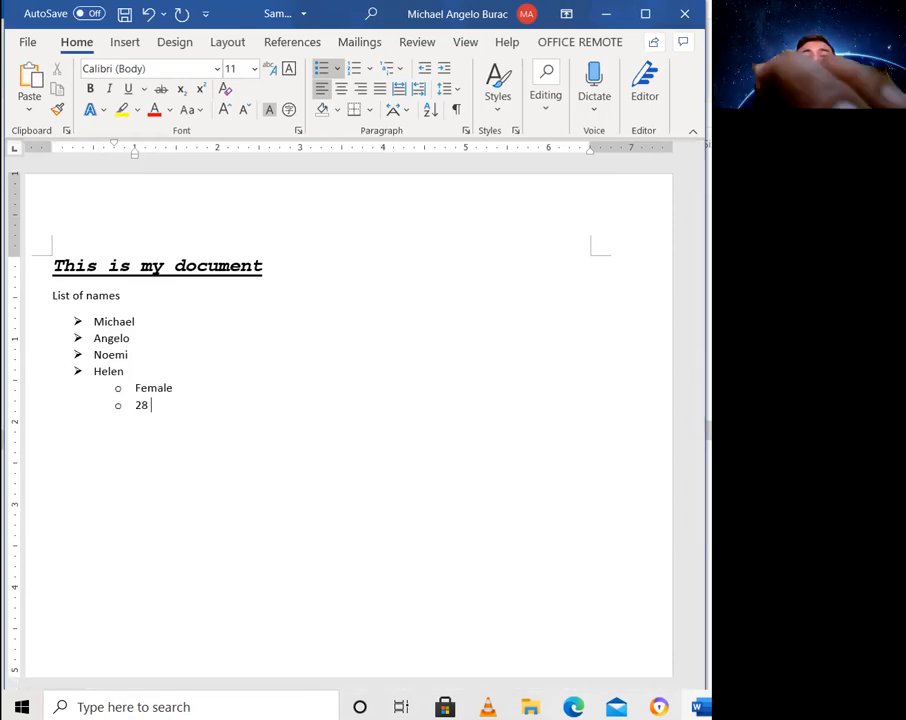
type("years old")
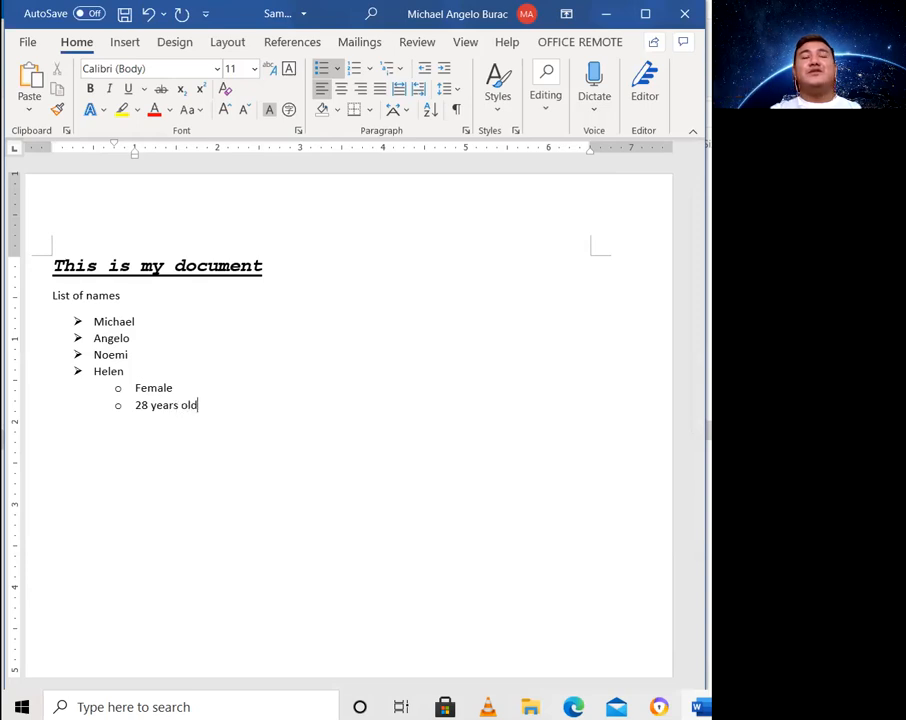
key("Return")
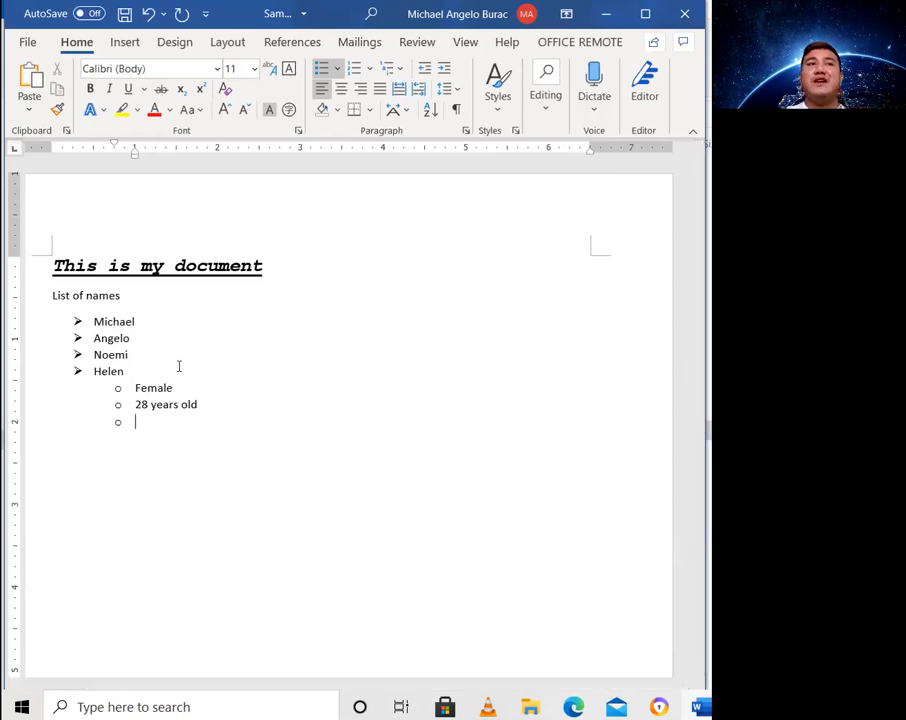
Step: Promote the empty sub-bullet below "28 years old" to the first list level with an arrowhead
left_click(340, 70)
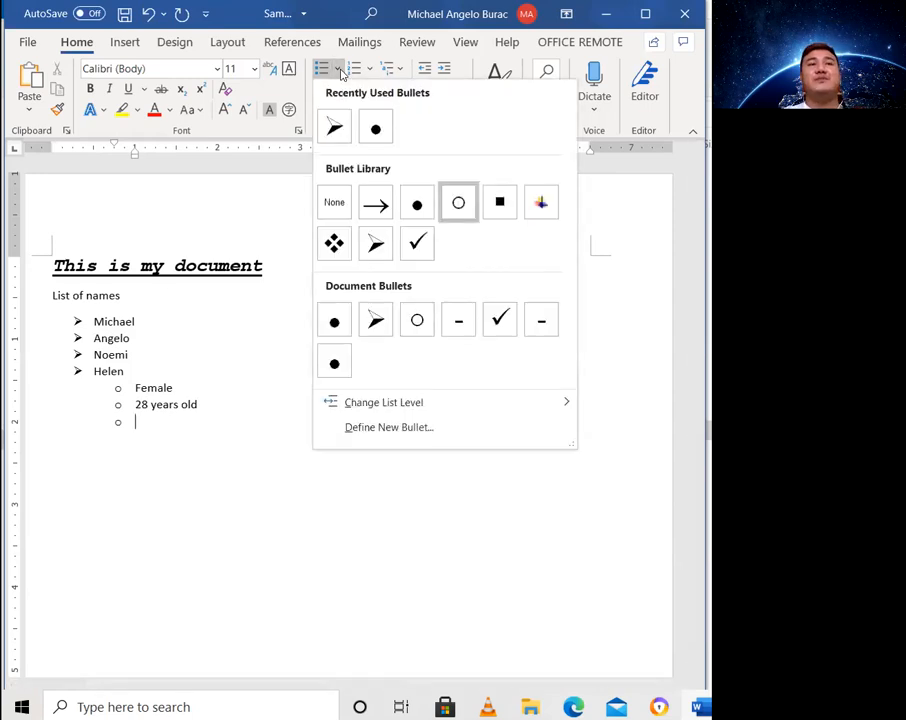
mouse_move(469, 410)
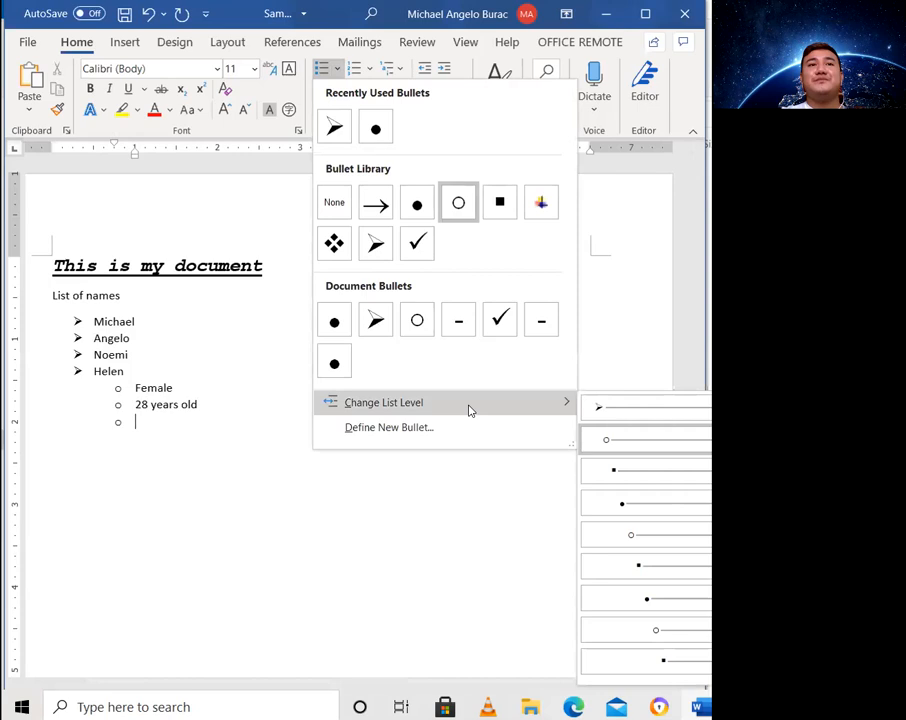
left_click(617, 420)
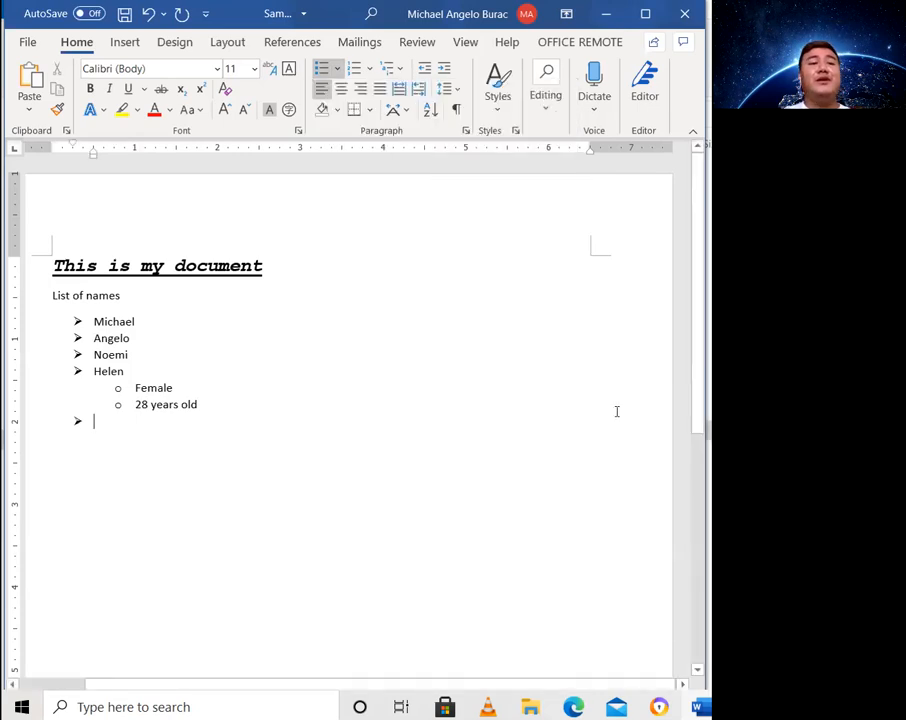
key("Tab")
key("shift+Tab")
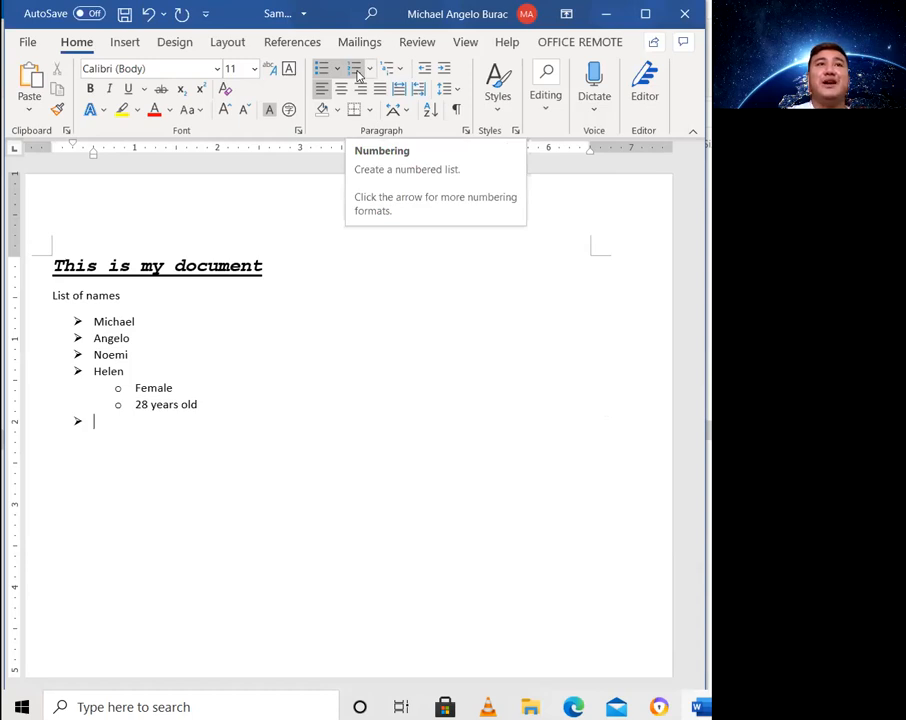
Step: End the bulleted list and add blank lines beneath it
key("Return")
key("Return")
key("Return")
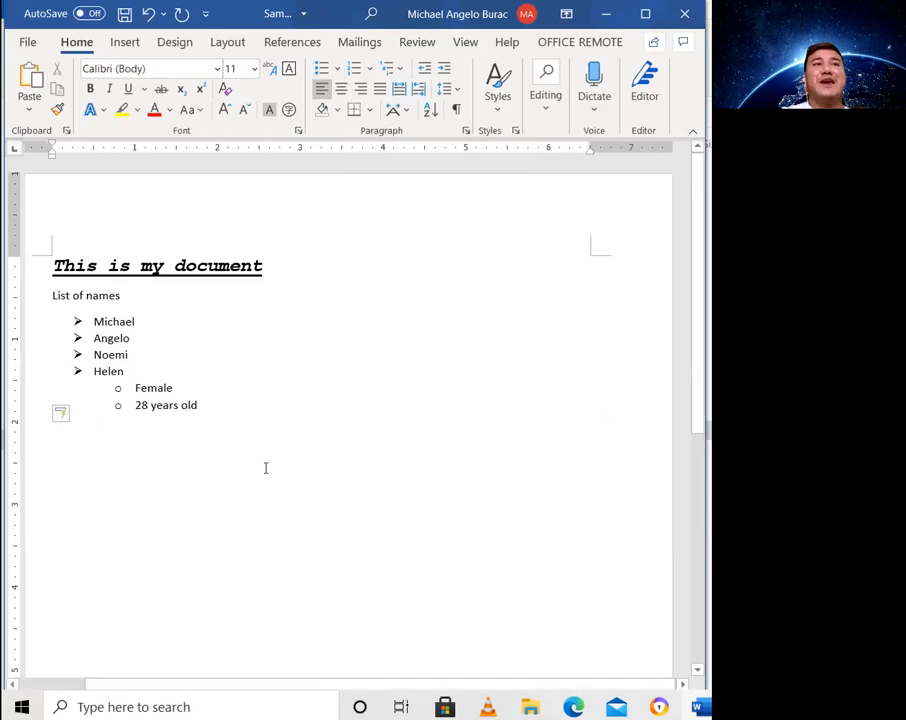
type("a.")
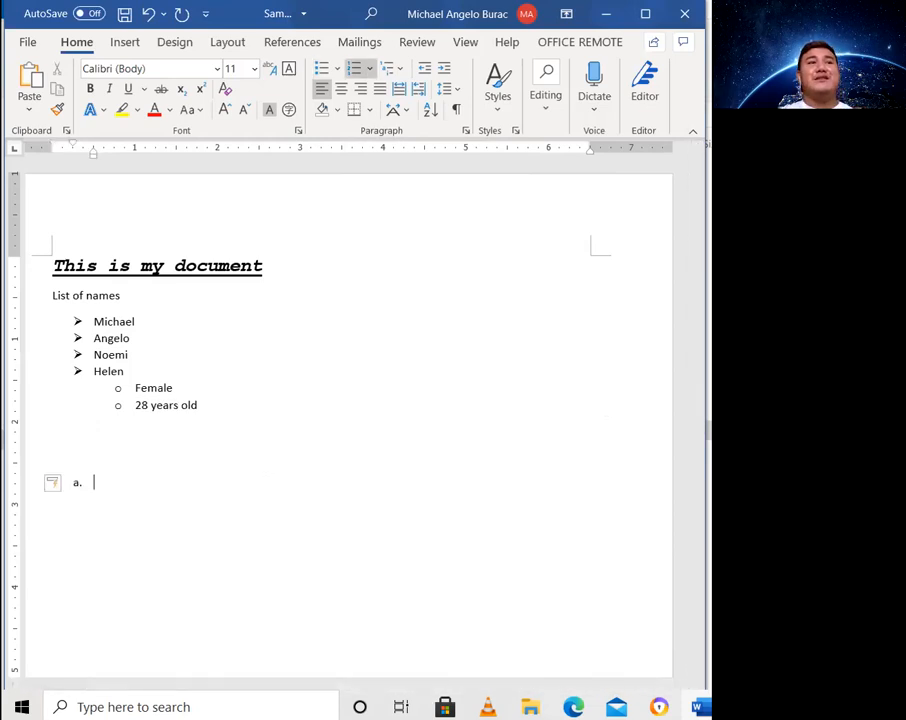
key("BackSpace")
key("BackSpace")
key("BackSpace")
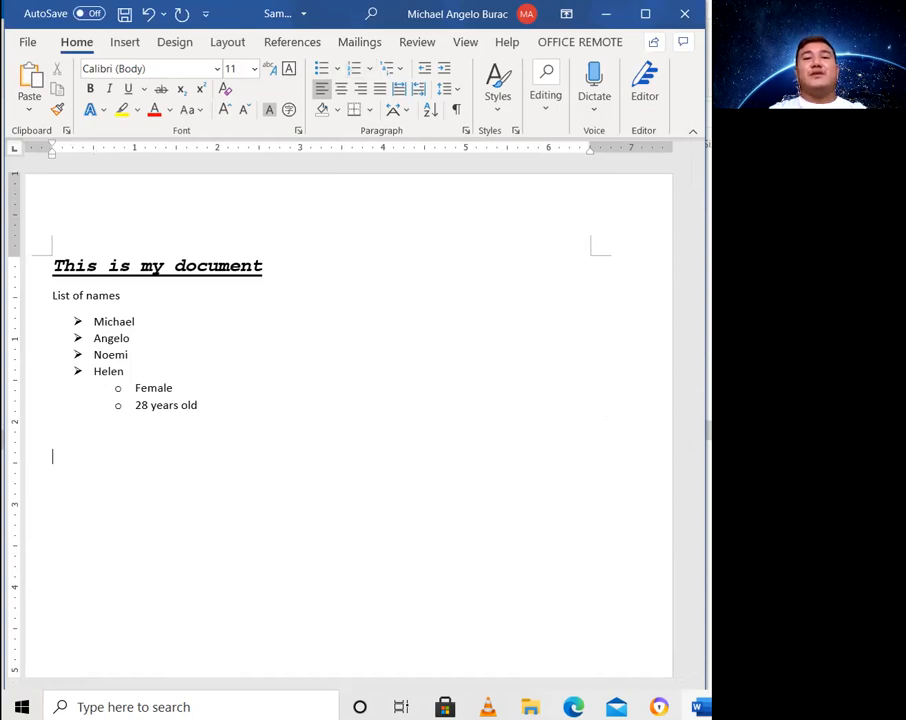
Step: Enter "Choice 1", "Choice 2" and "Choice 3" on separate lines below the bulleted list
type("choice 1")
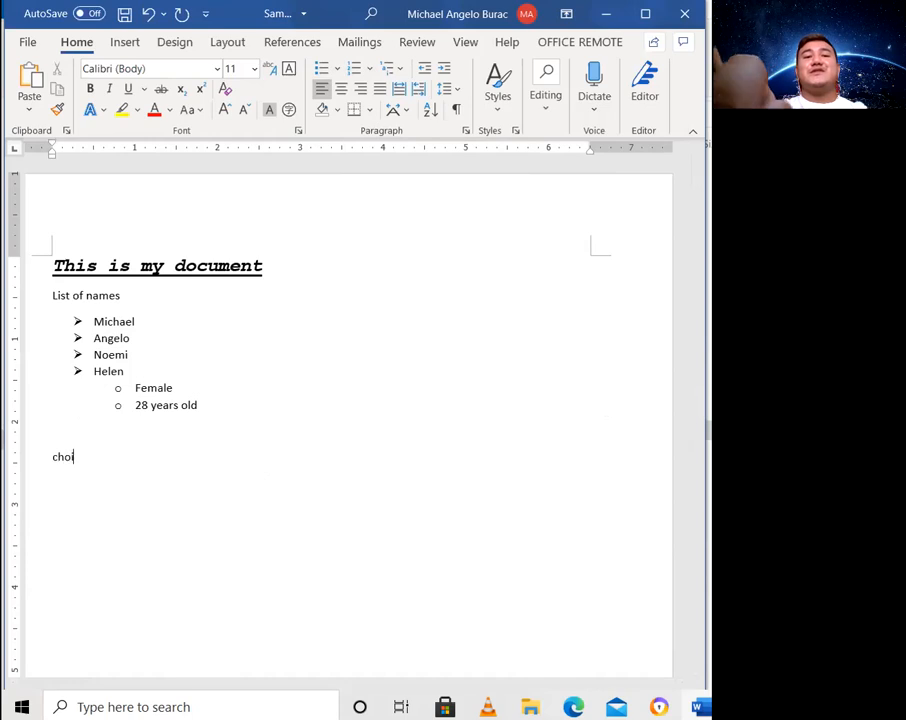
key("Return")
type("c")
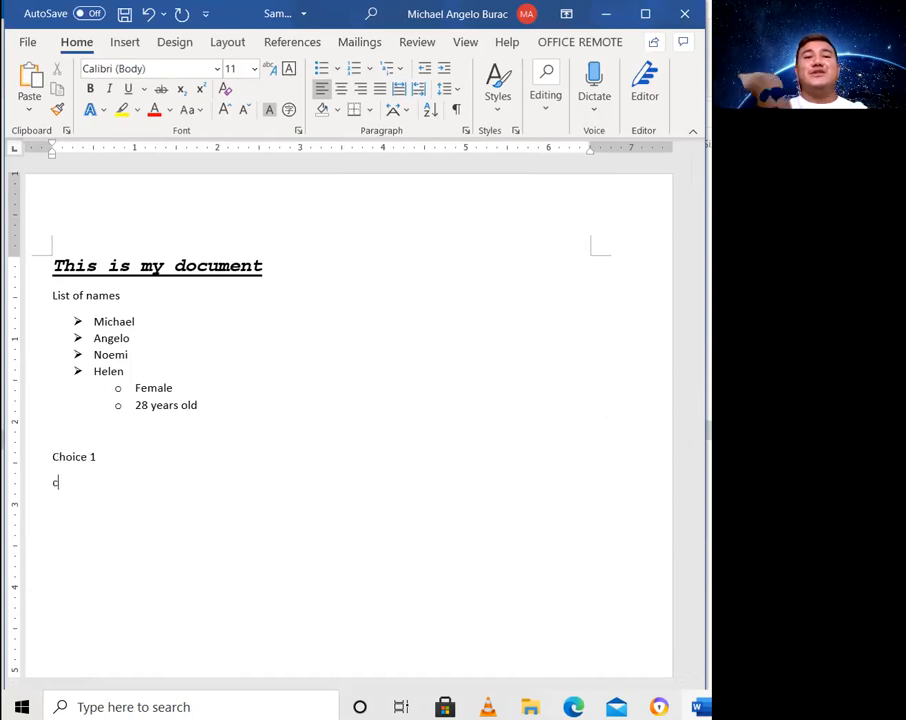
type("hoice 2")
key("Return")
type("choice")
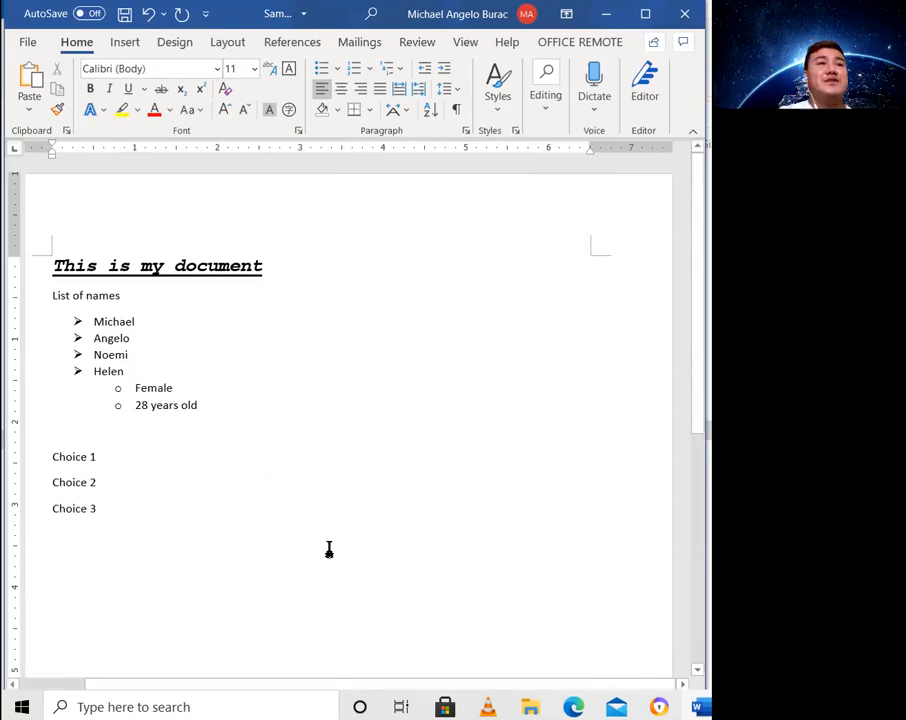
Step: Format the three Choice lines as a numbered list lettered a., b., c
left_click_drag(110, 508, 52, 262)
mouse_move(112, 520)
left_mouse_down()
mouse_move(57, 468)
mouse_move(97, 487)
mouse_move(101, 507)
left_mouse_up()
left_click(98, 509)
left_click(61, 468)
left_click(55, 456)
left_click(55, 453)
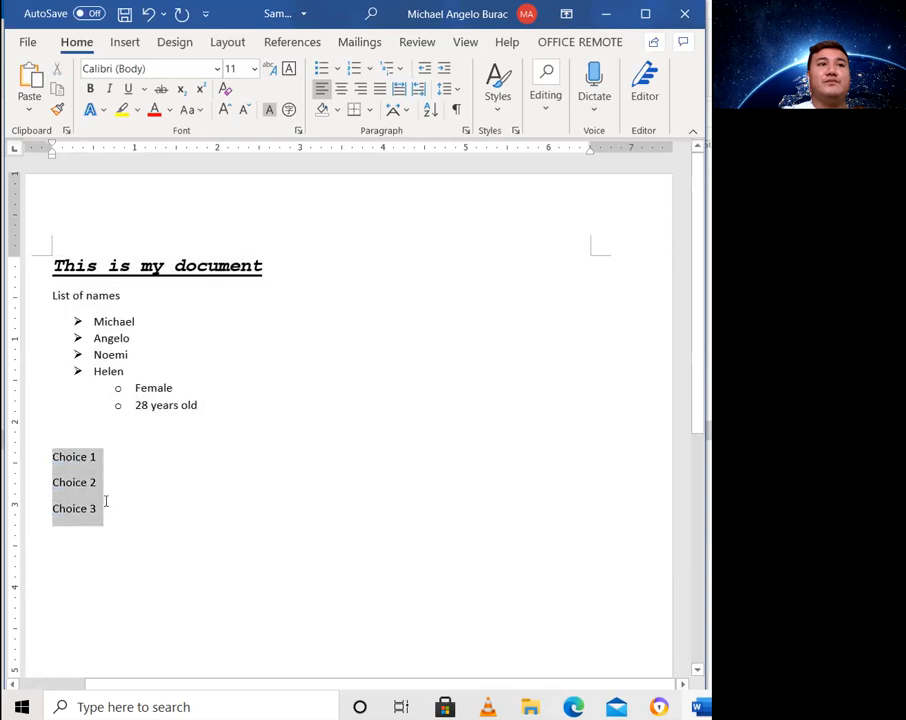
left_click(356, 72)
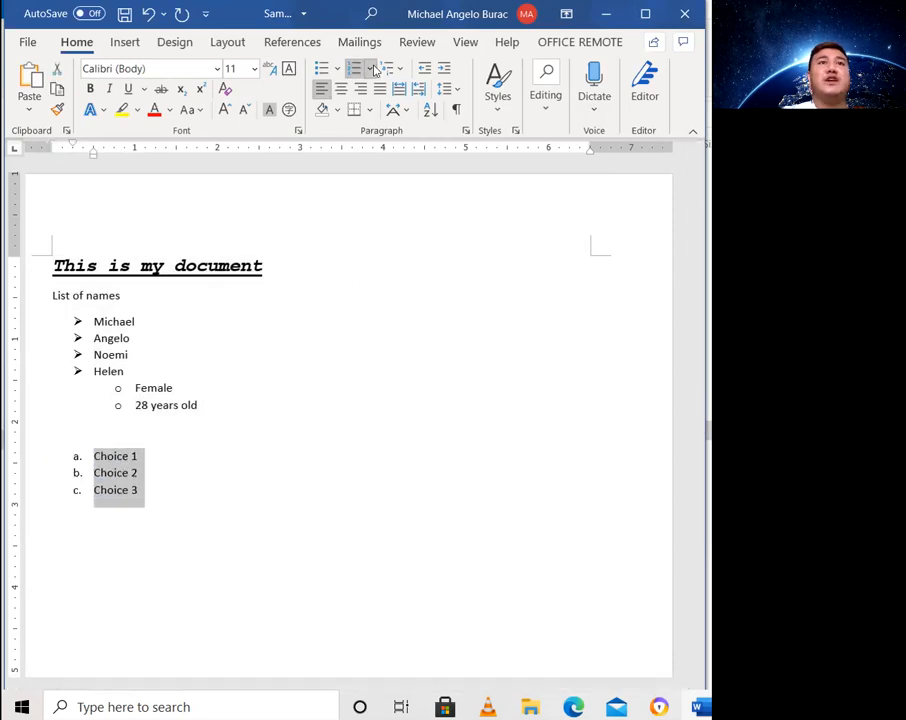
Step: Examine the numbering library formats and list level options for the Choice list
left_click(373, 69)
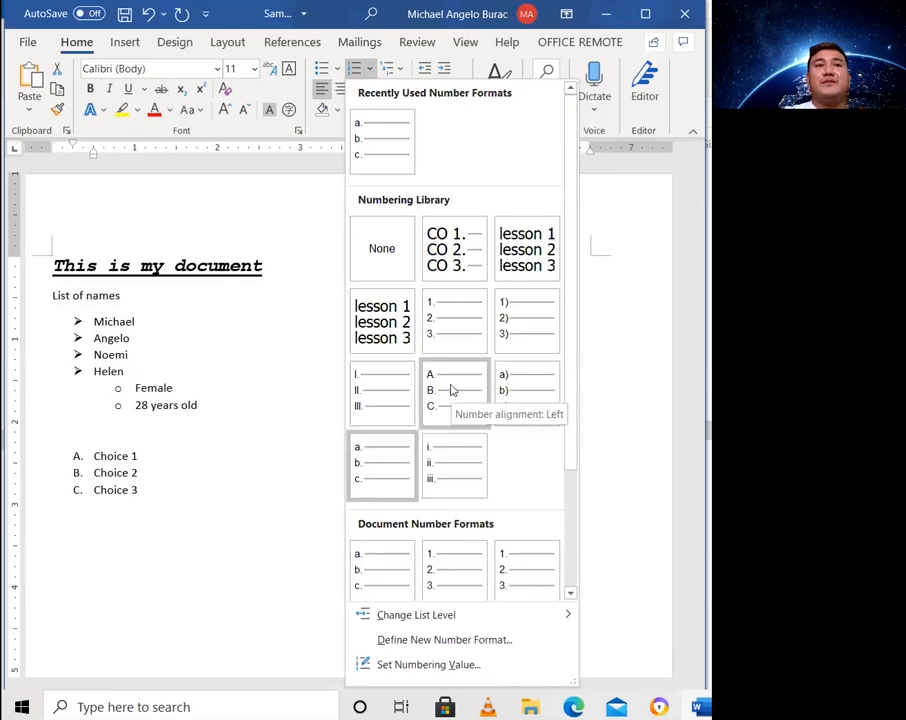
mouse_move(505, 615)
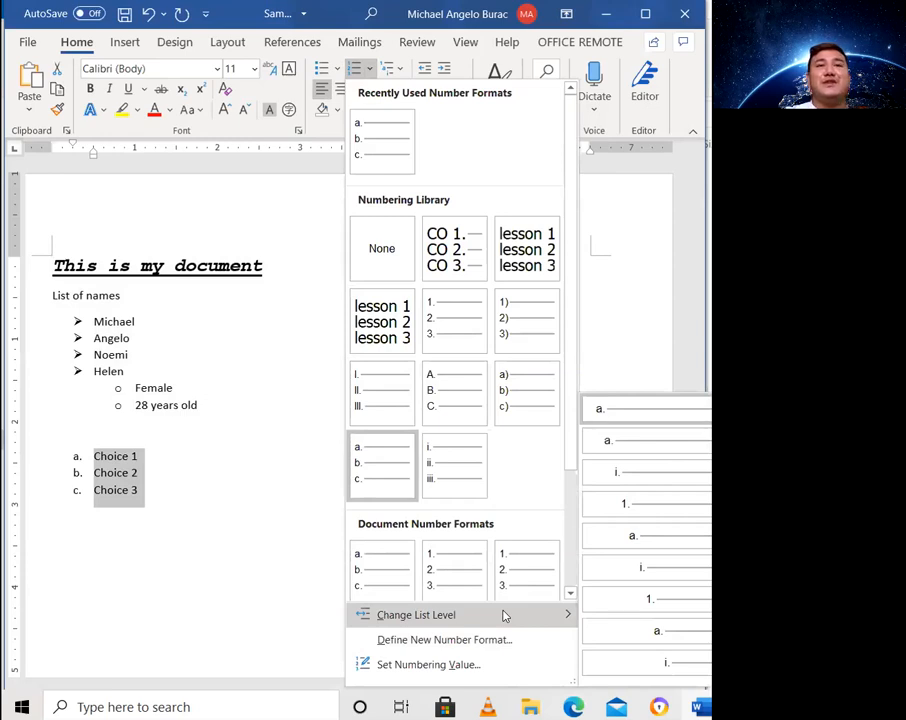
left_click(174, 501)
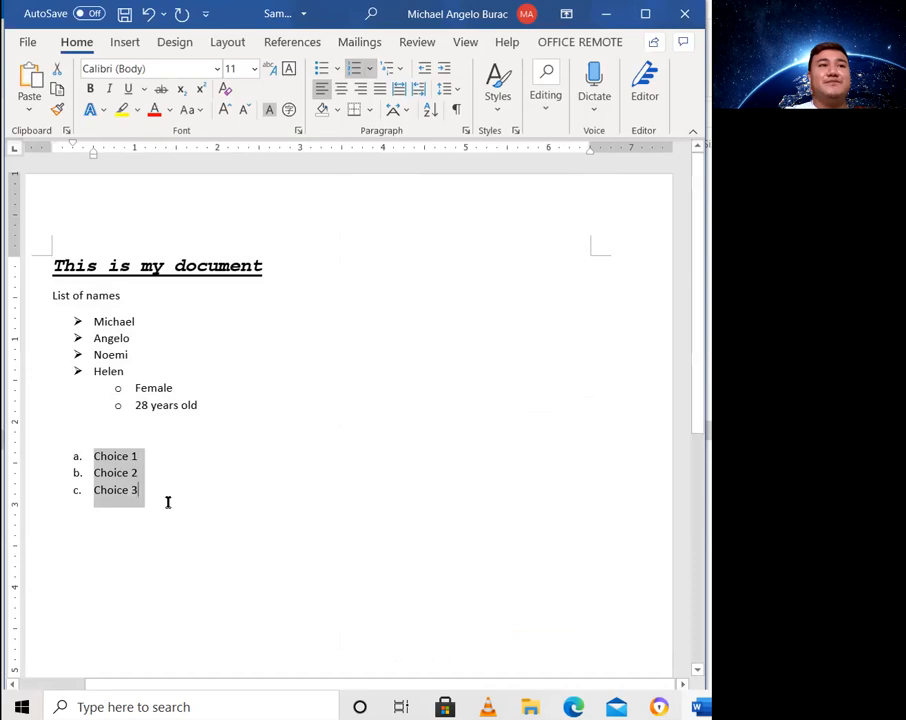
left_click(198, 495)
left_click_drag(145, 491, 90, 455)
left_click(211, 491)
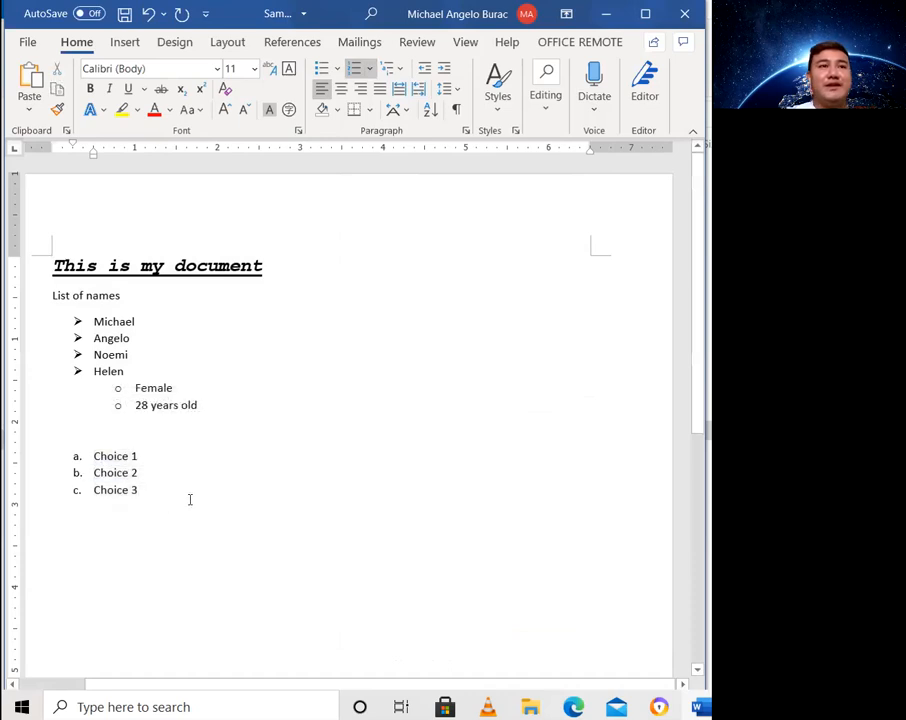
left_click_drag(190, 497, 93, 450)
left_click(200, 492)
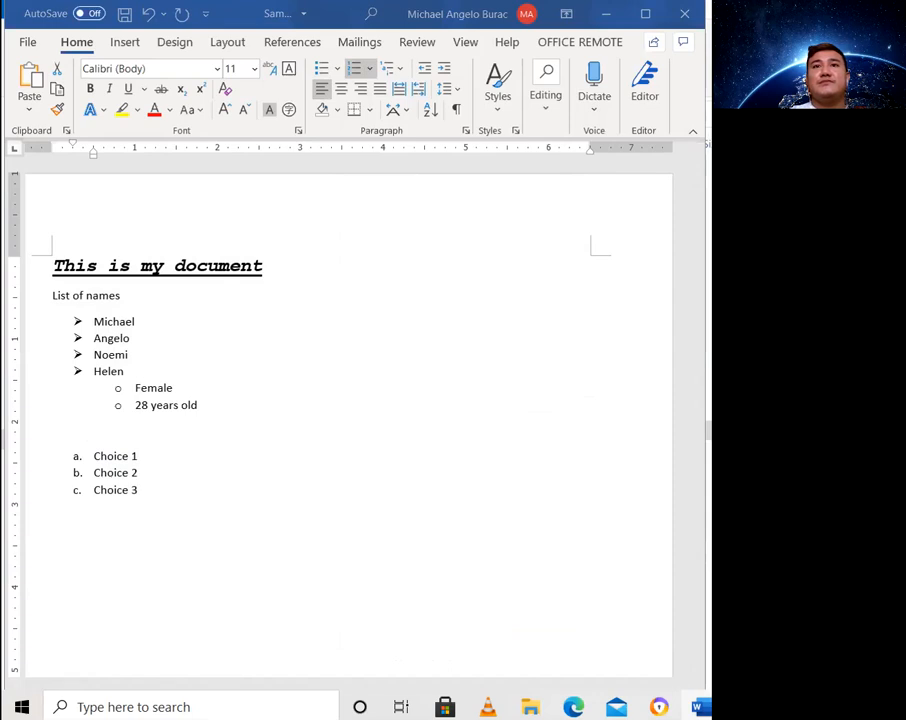
left_click(180, 483)
left_click(169, 501)
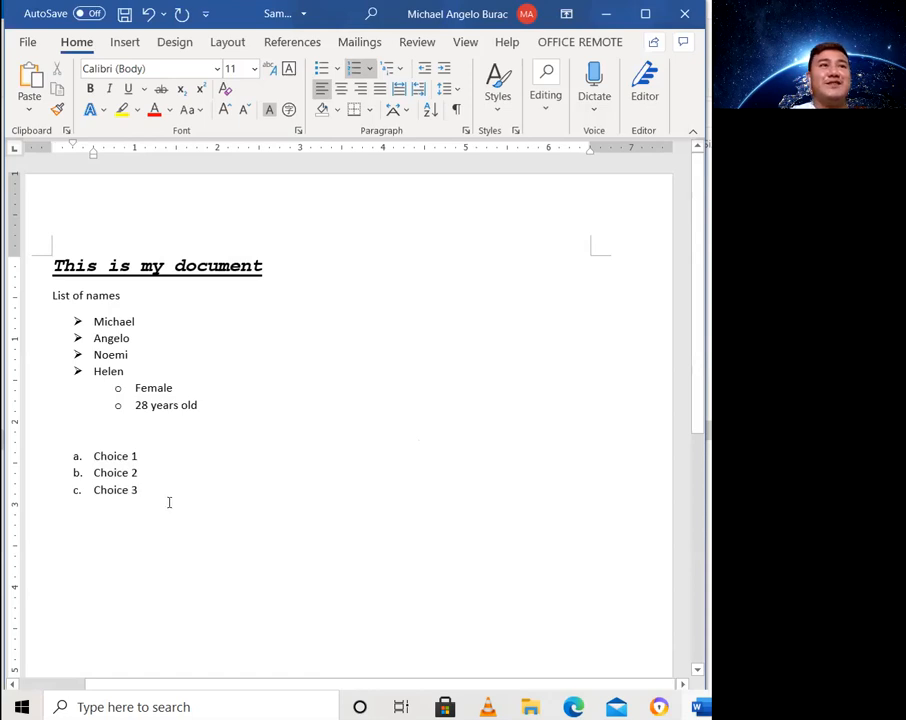
left_click(105, 111)
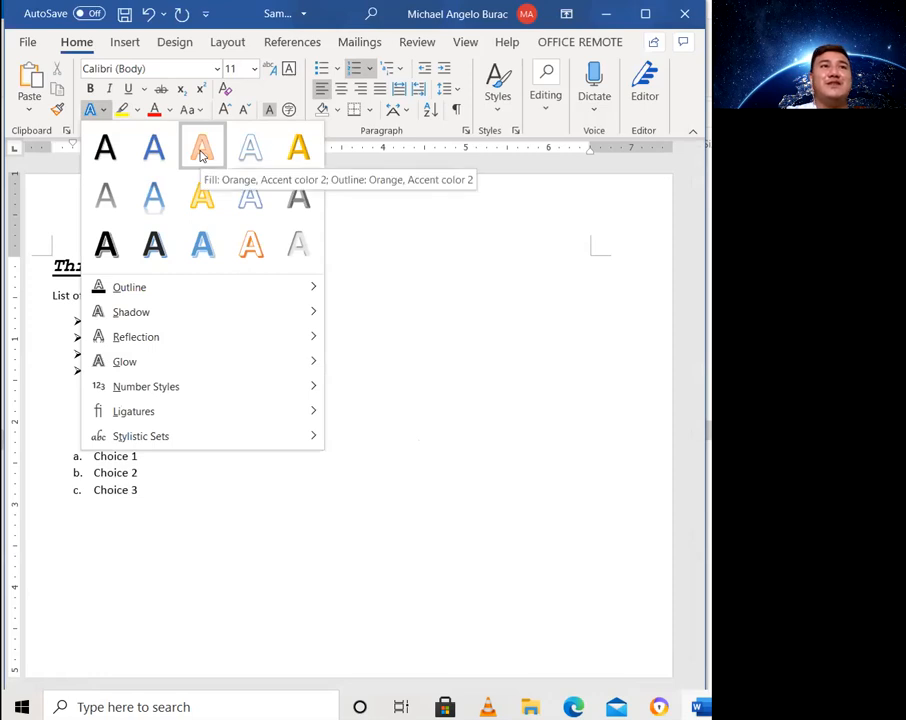
mouse_move(224, 300)
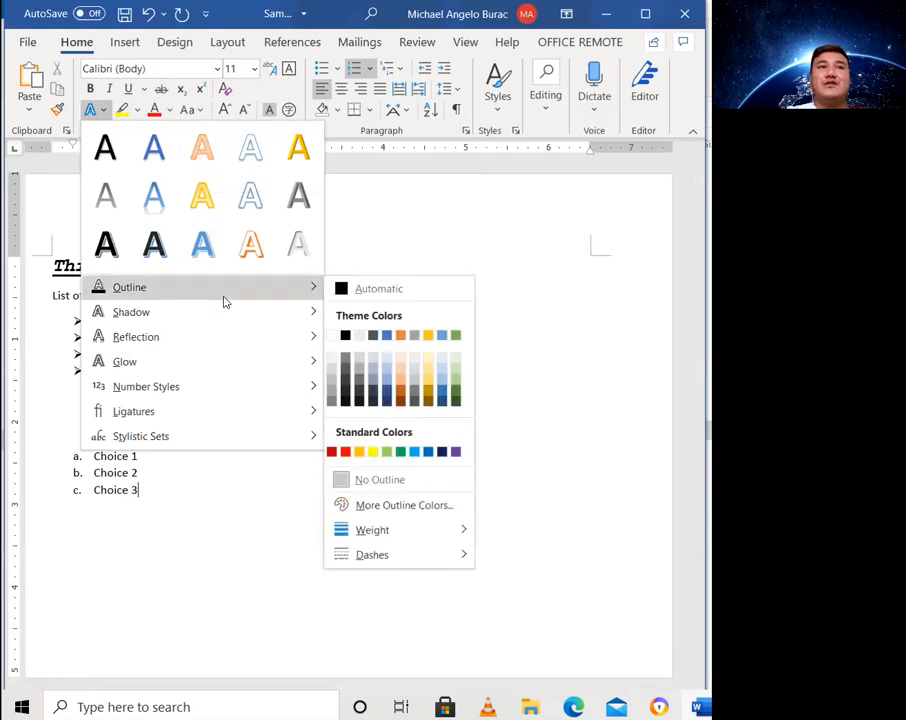
mouse_move(250, 318)
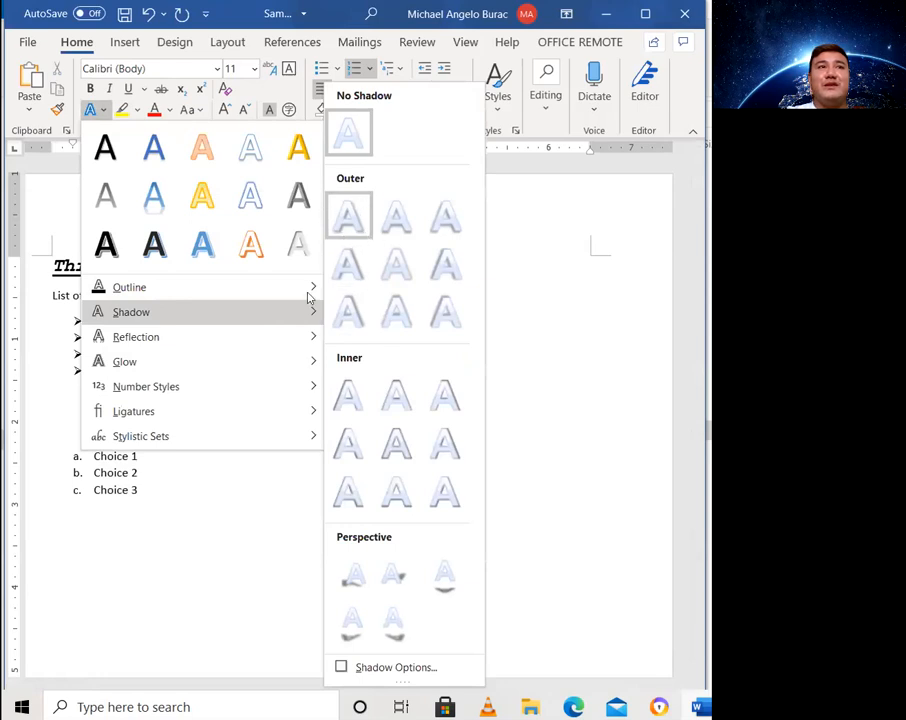
left_click(166, 487)
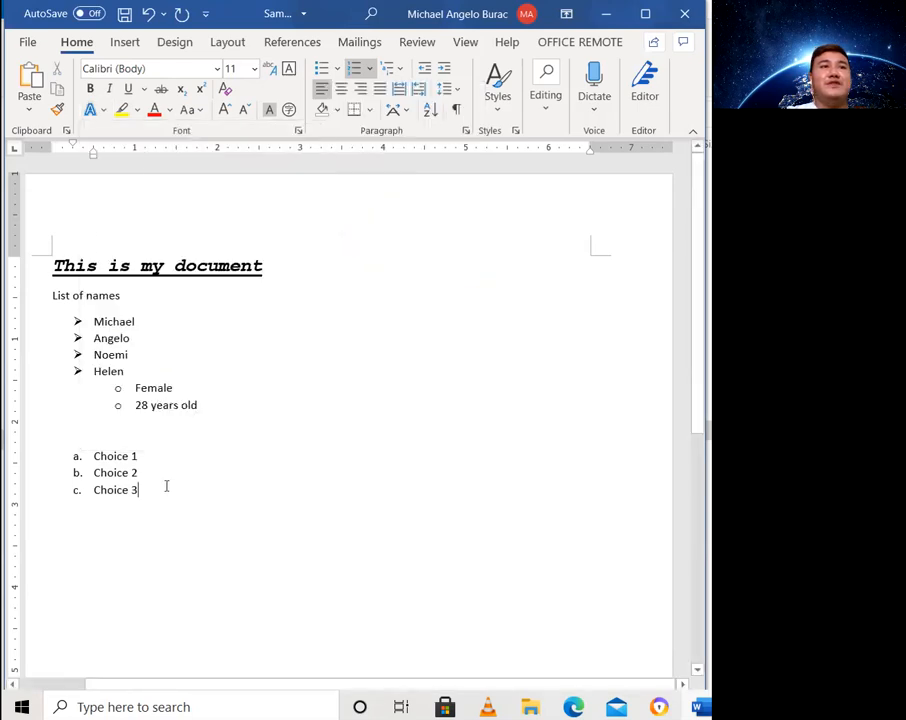
left_click_drag(139, 481, 65, 457)
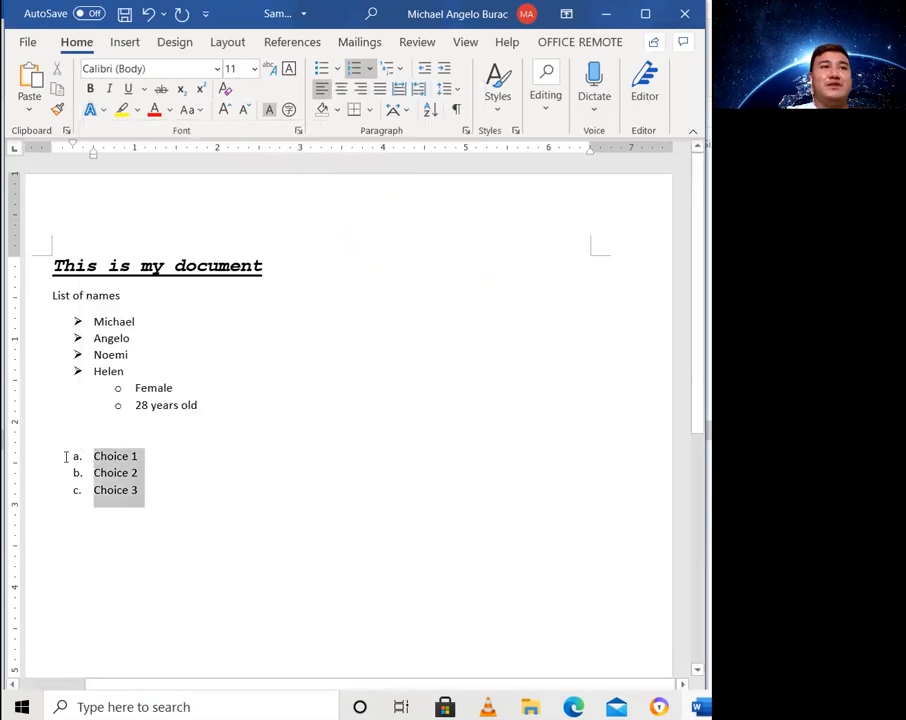
left_click(190, 487)
Step: Apply the blue preset text effect with a reflection to the Choice 1 line
left_click_drag(154, 453, 100, 458)
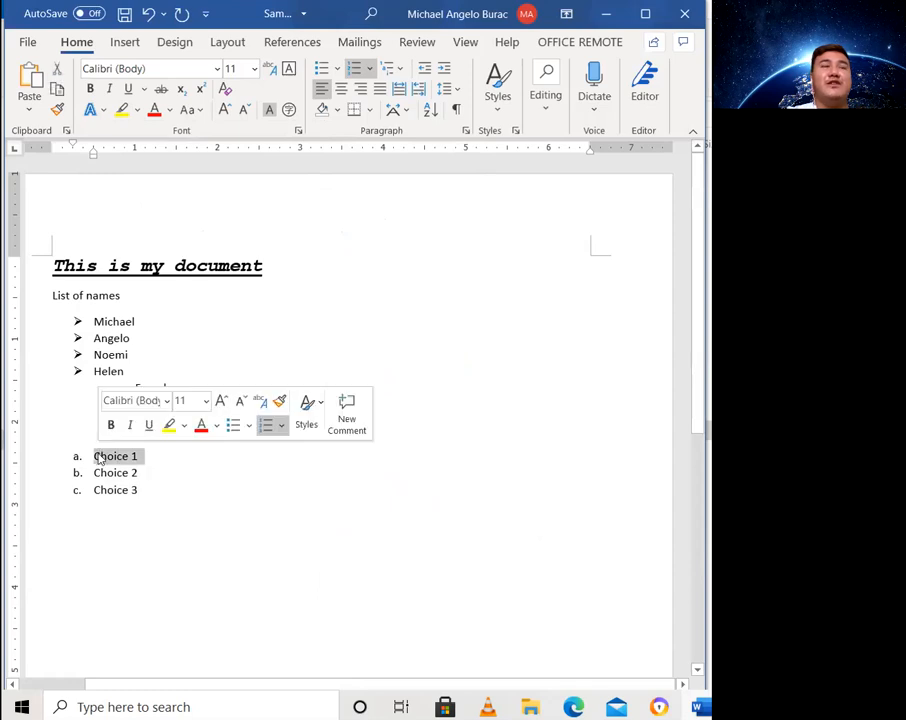
left_click(102, 112)
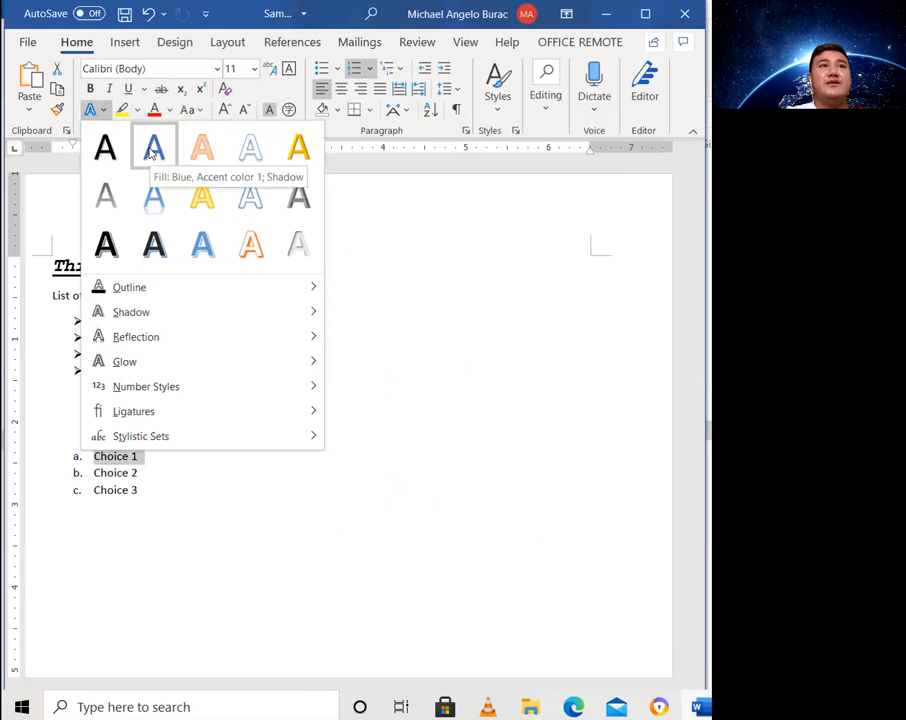
left_click(153, 196)
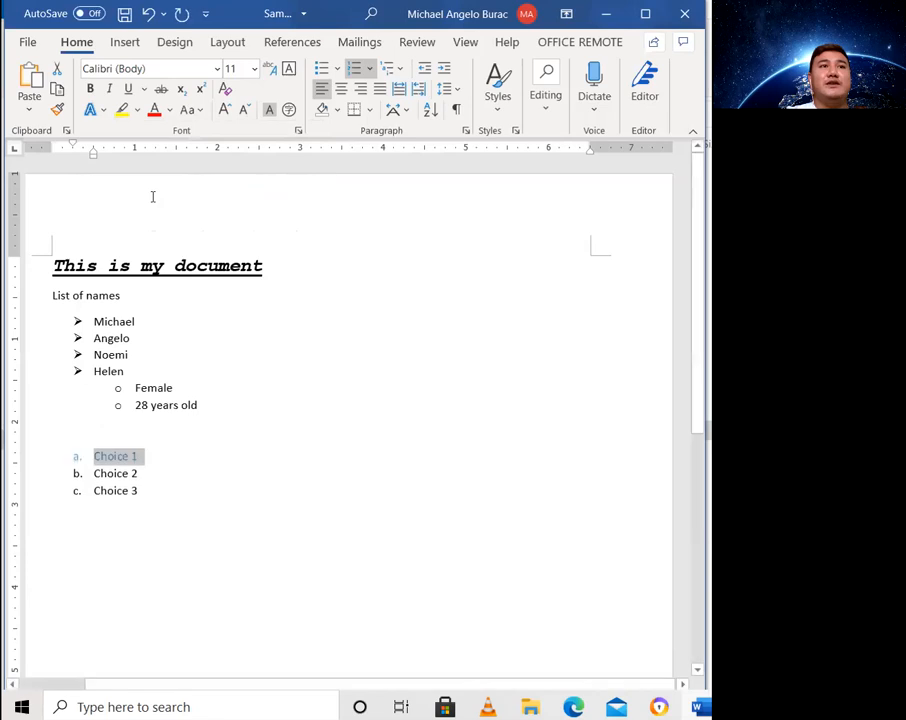
Step: Give the Choice 1 text a standard green outline with a weight of 1½ pt
left_click(93, 110)
mouse_move(268, 292)
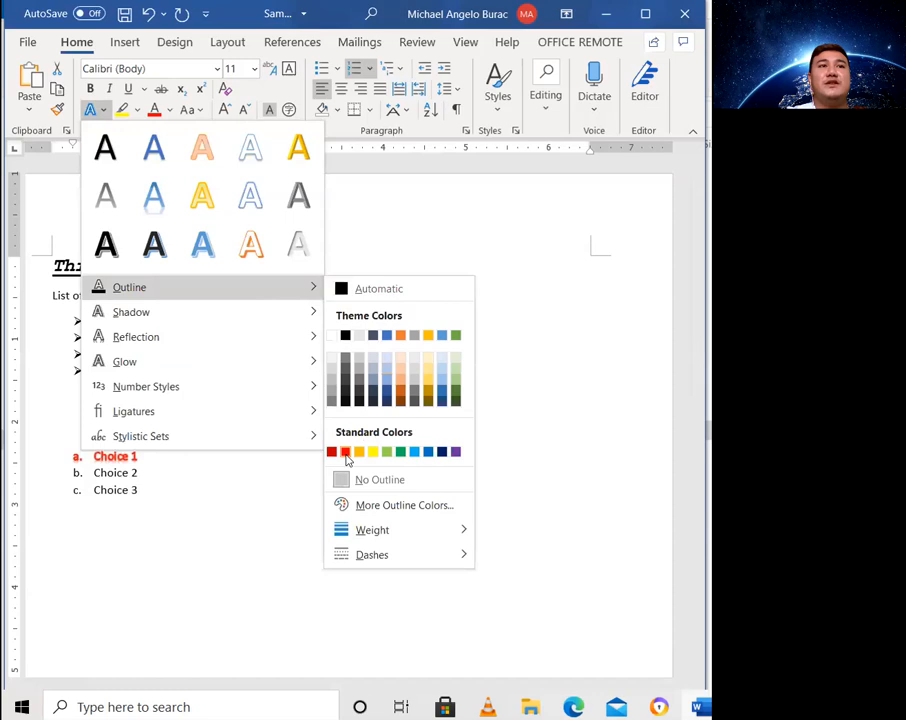
left_click(398, 452)
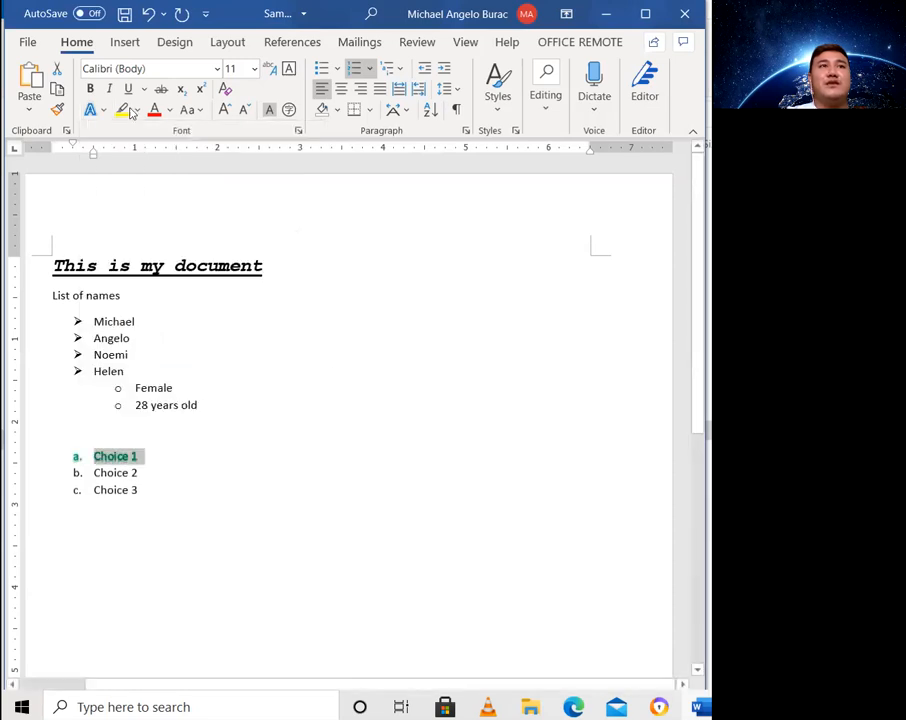
left_click(101, 113)
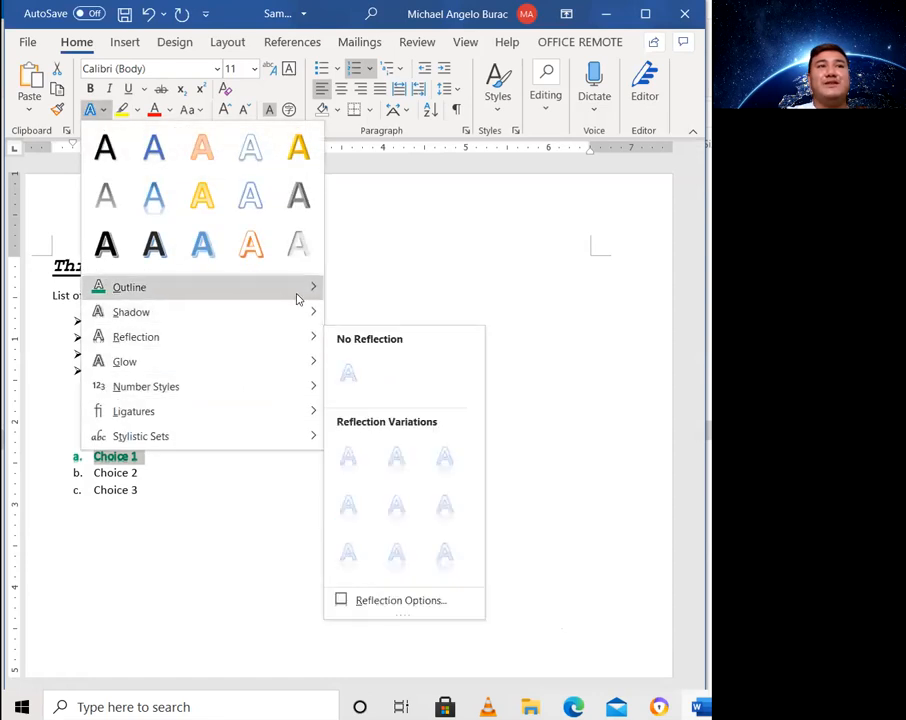
mouse_move(299, 297)
mouse_move(417, 531)
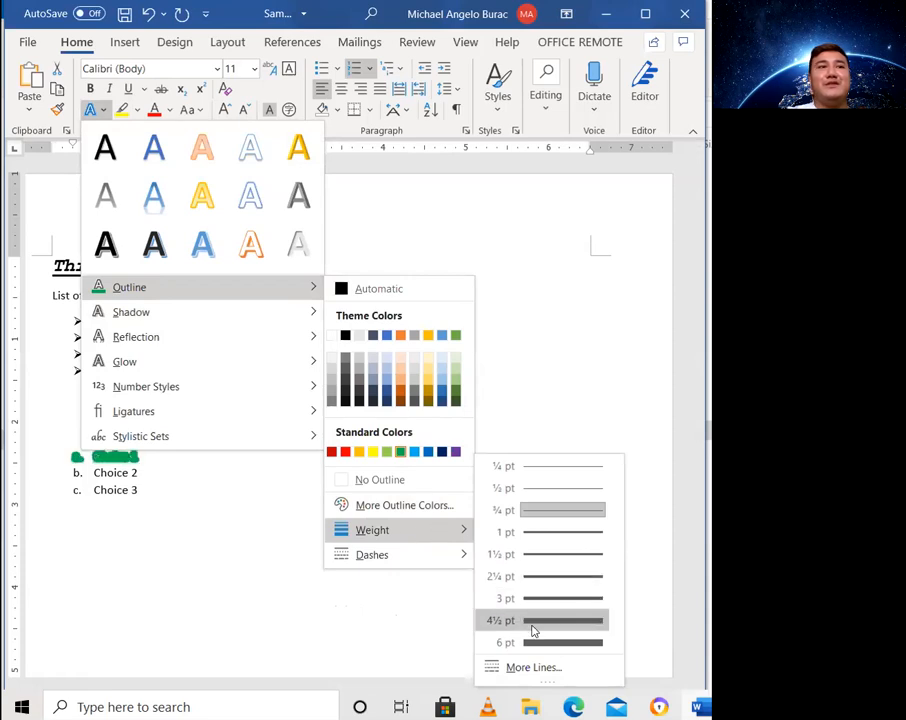
left_click(552, 552)
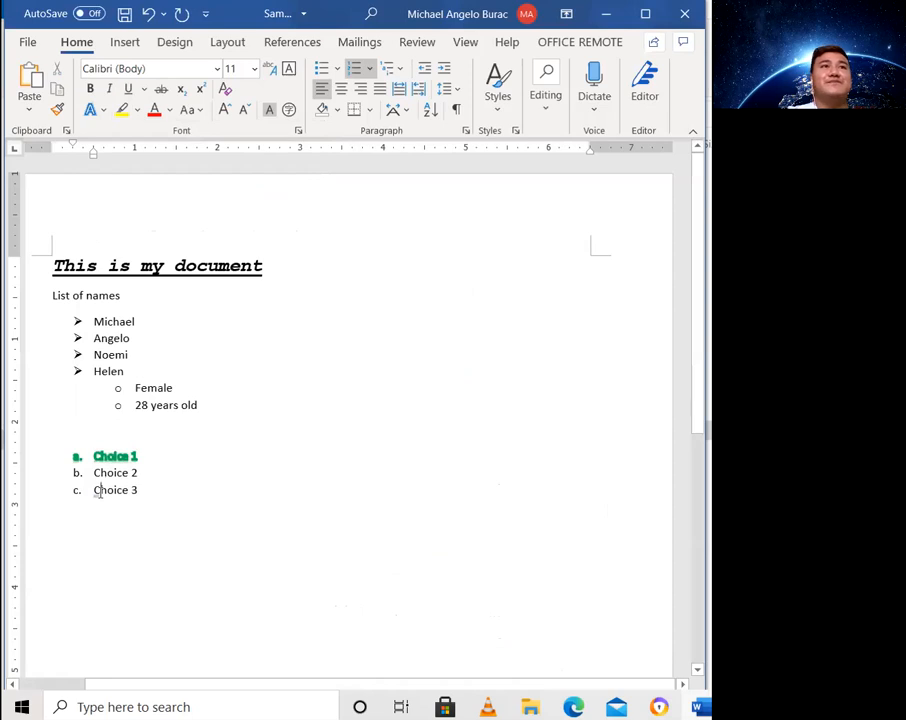
left_click(98, 490)
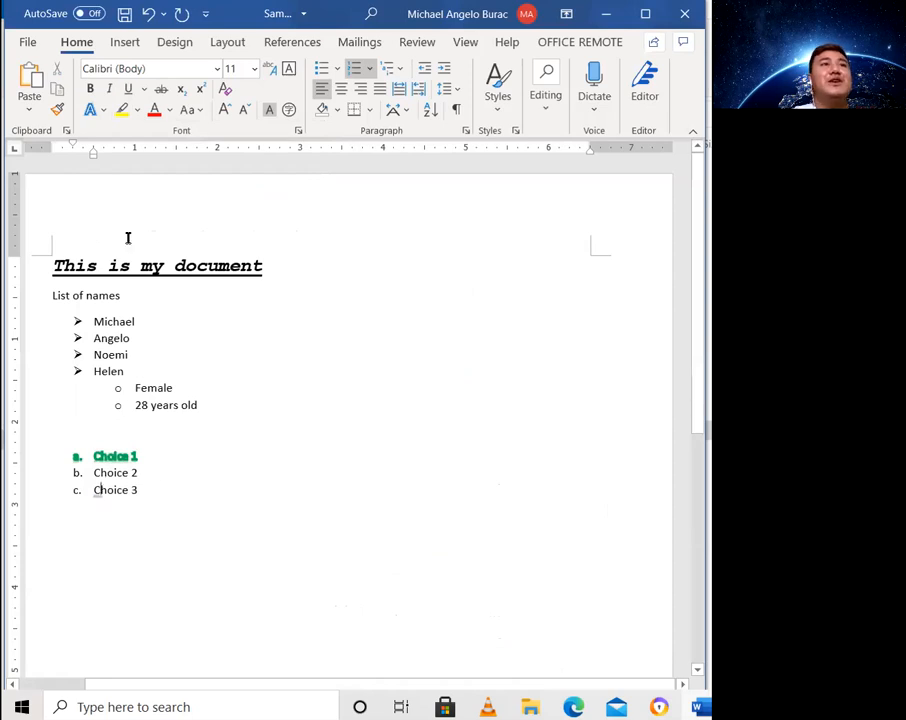
Step: Highlight the Choice 2 line in yellow
left_click(122, 113)
left_click(142, 472)
left_click_drag(123, 472, 92, 470)
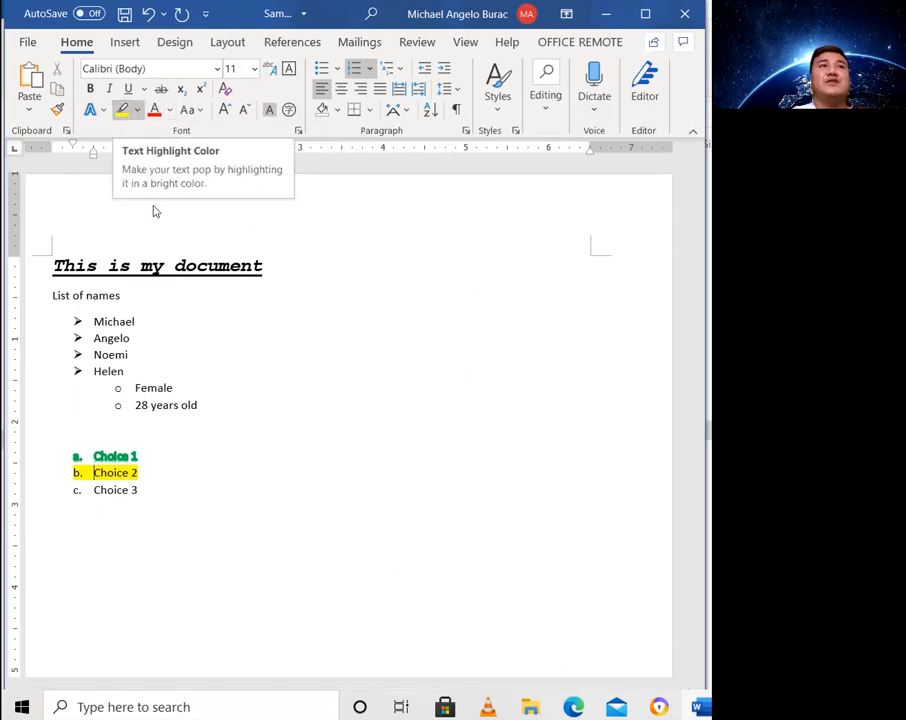
Step: Change the font color of the Choice 3 line to a light blue theme color
left_click(169, 111)
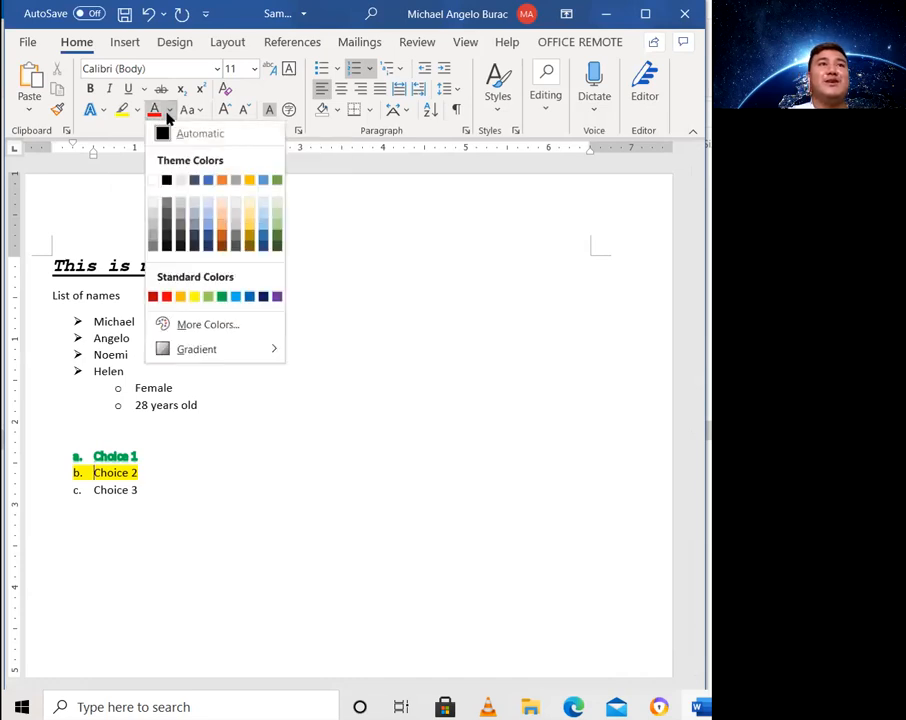
left_click(169, 115)
left_click_drag(165, 490, 92, 491)
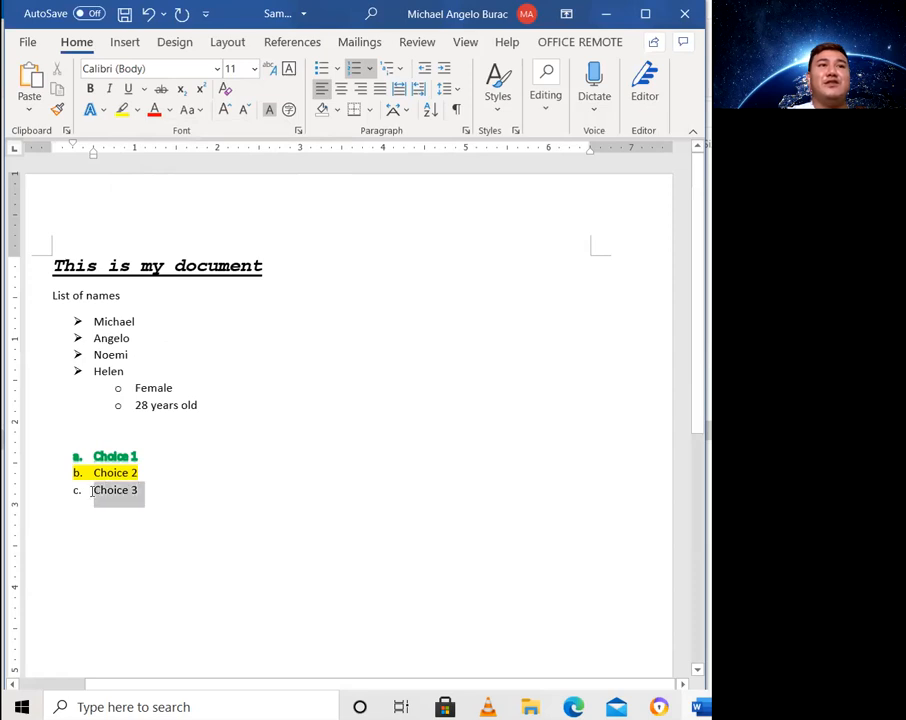
left_click(171, 115)
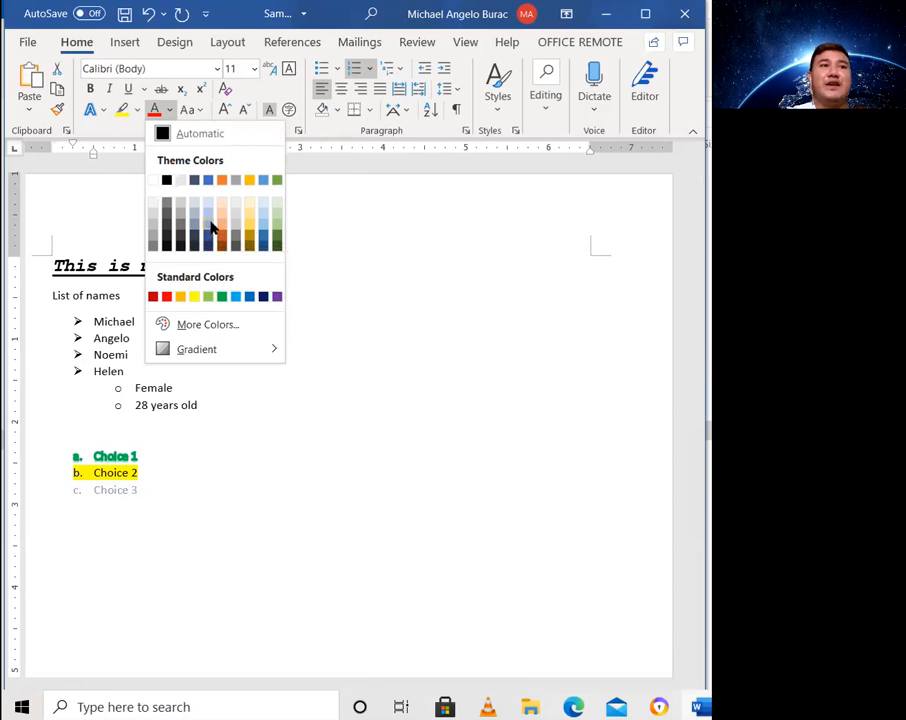
left_click(211, 228)
left_click(278, 480)
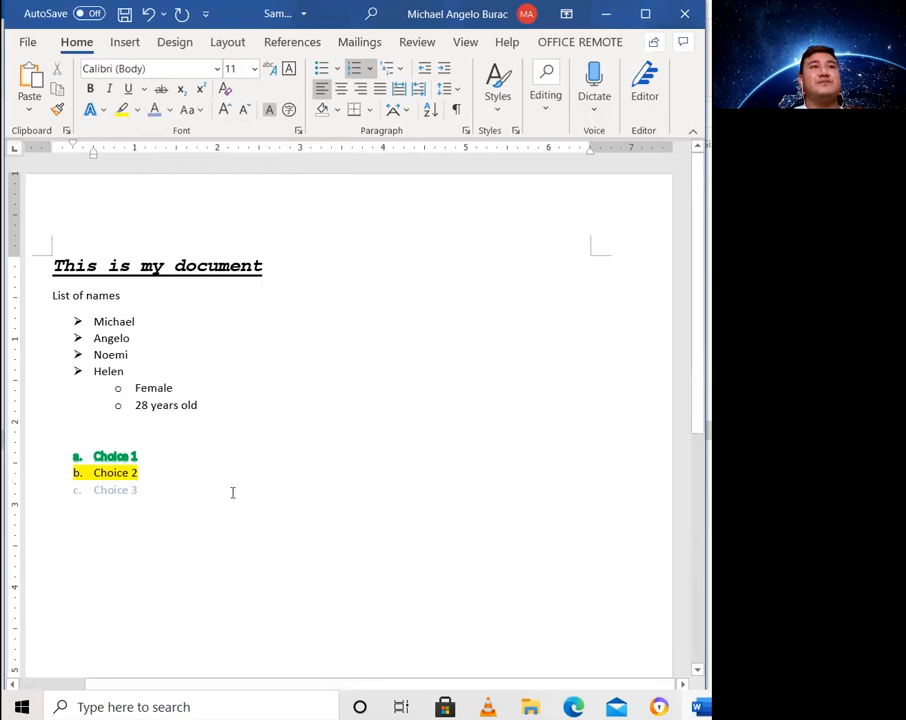
Step: Try superscript formatting on the word Female in the sub-bullet, and undo the changes made to it
left_click_drag(180, 387, 133, 388)
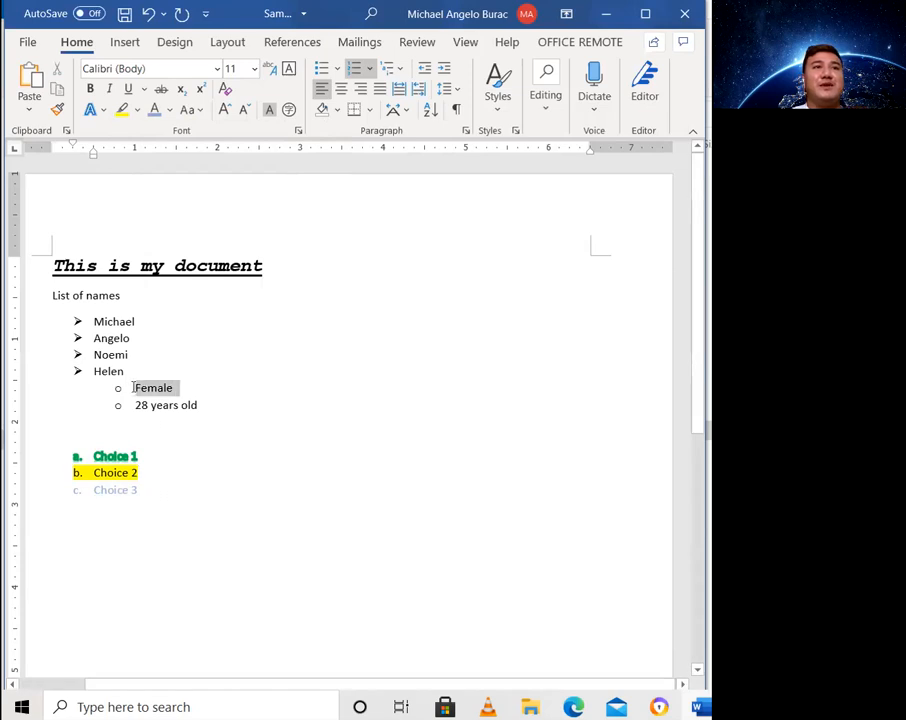
left_click(201, 89)
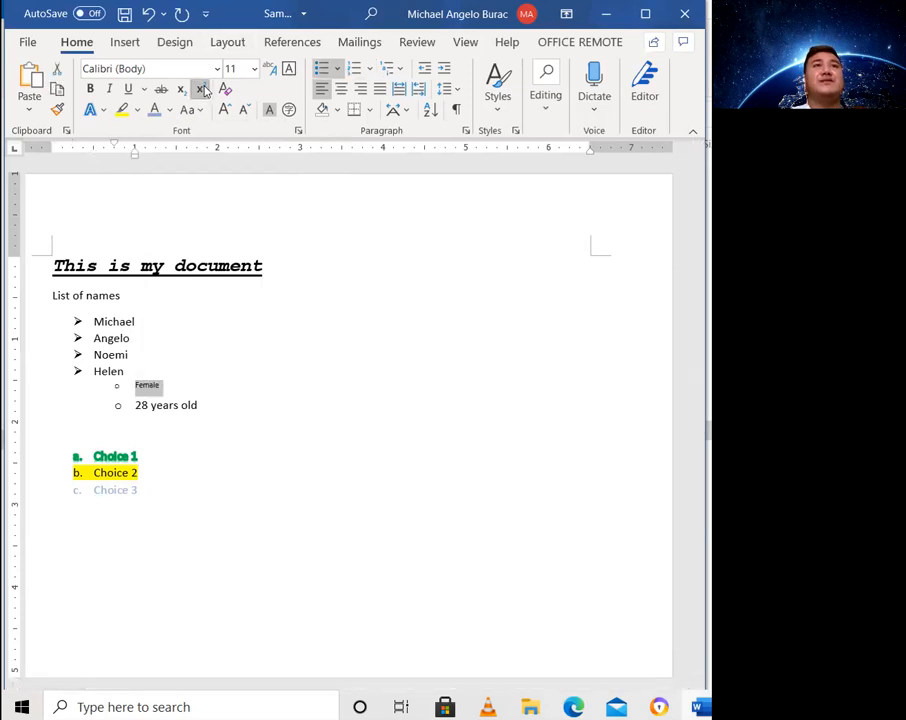
left_click(137, 389)
key("Left")
key("Right")
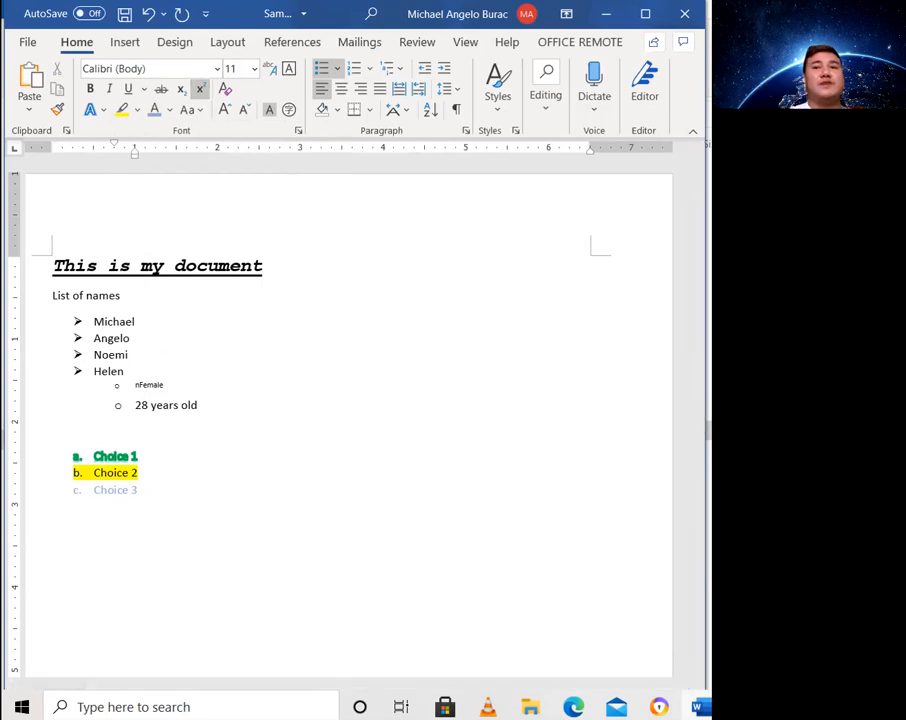
key("ctrl+z")
key("ctrl+z")
key("ctrl+z")
Step: Add a 2 directly after the word Female and format it as superscript
left_click(181, 389)
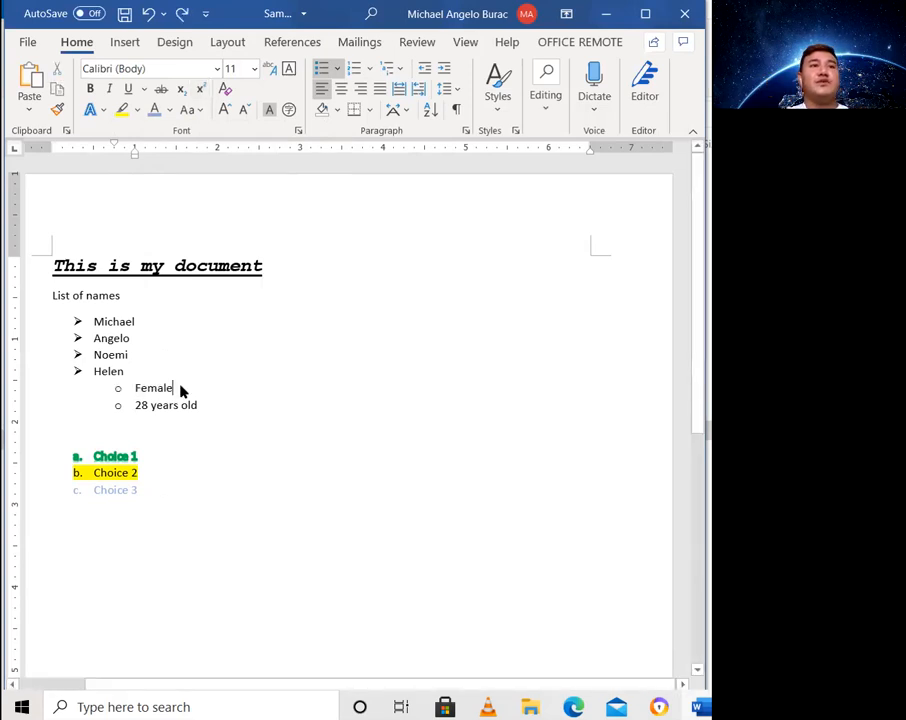
type("2")
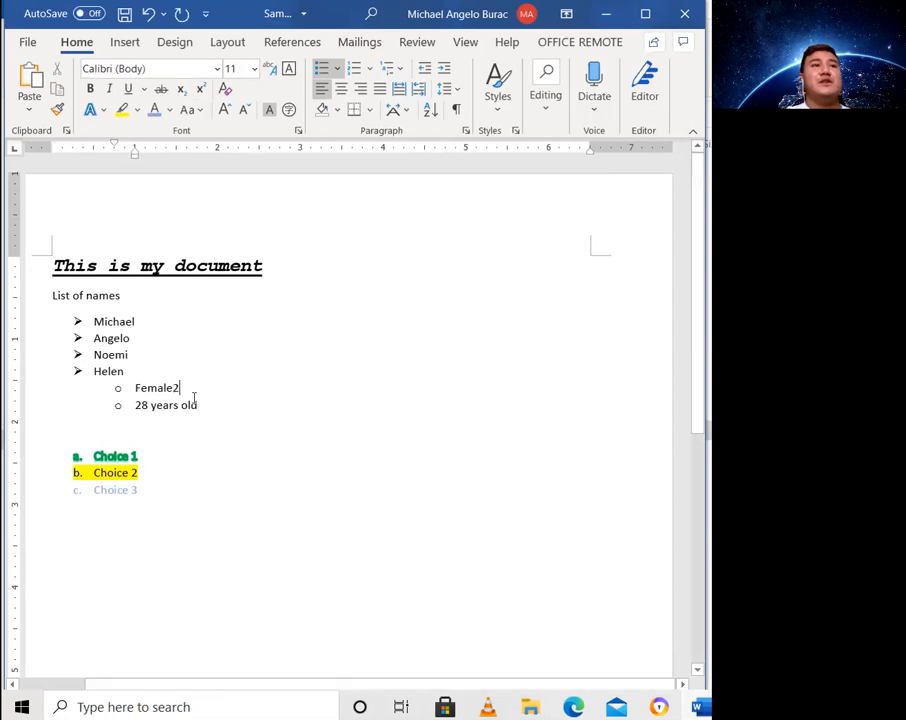
key("shift+Left")
left_click(200, 89)
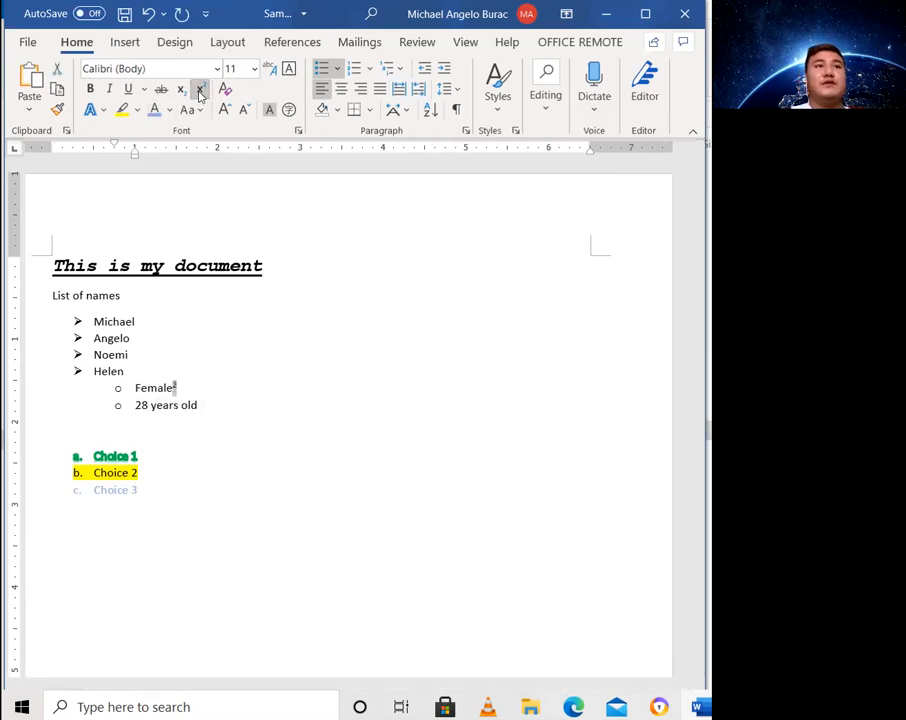
left_click(254, 435)
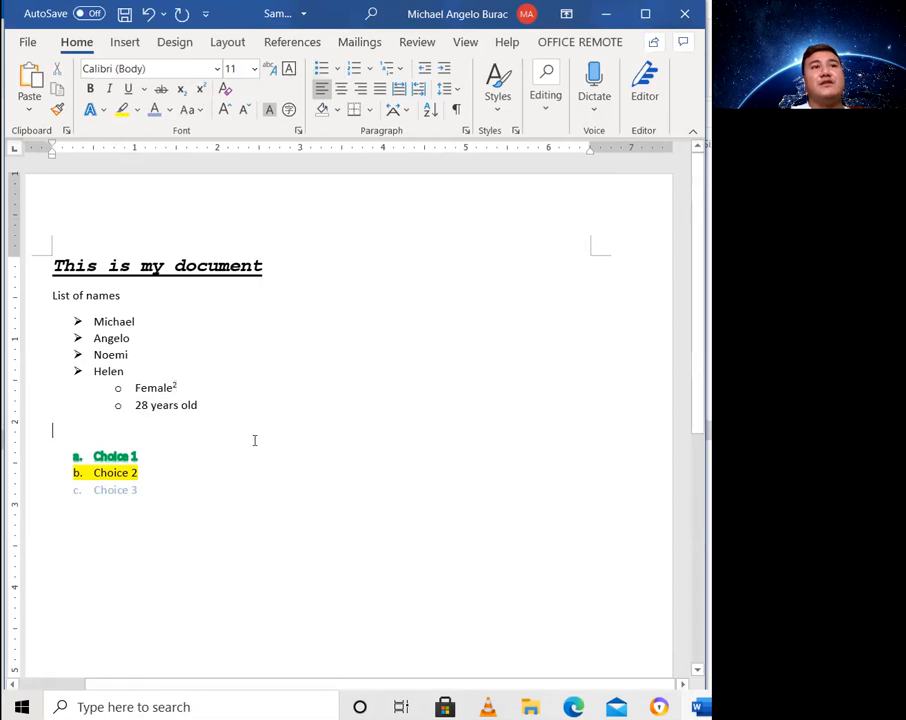
Step: Add a 1 directly after "28 years old" and format it as subscript
left_click(177, 388)
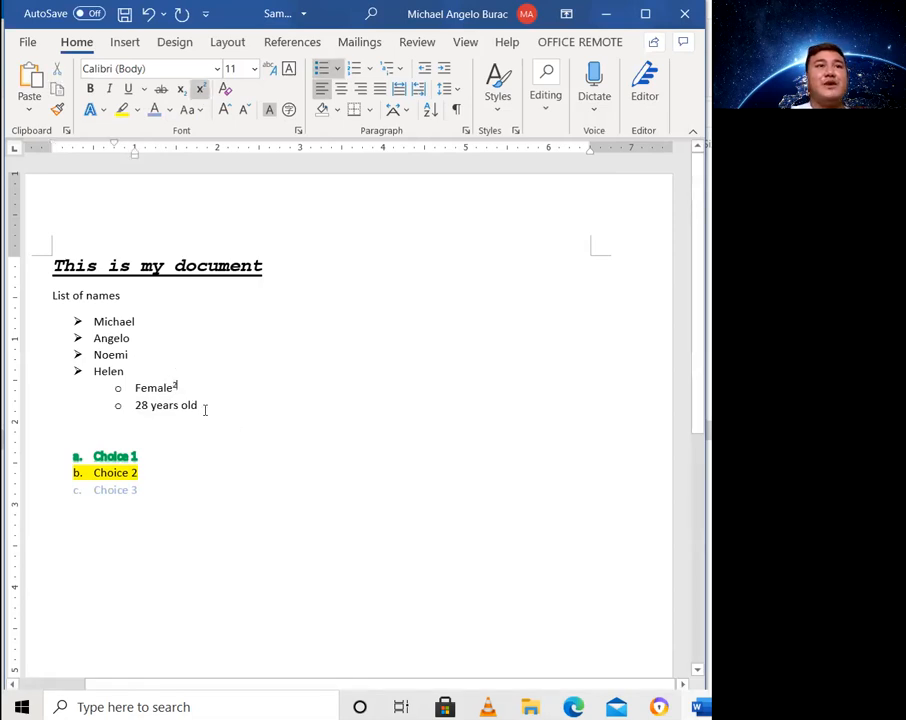
left_click(205, 409)
type("1")
left_click_drag(205, 406, 196, 405)
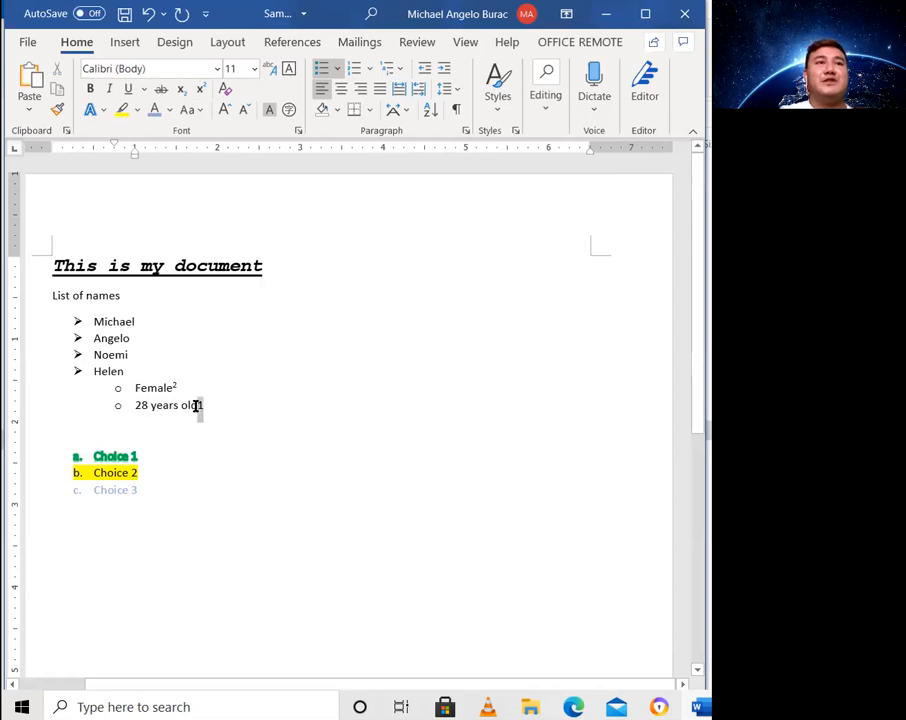
left_click(181, 89)
left_click(308, 452)
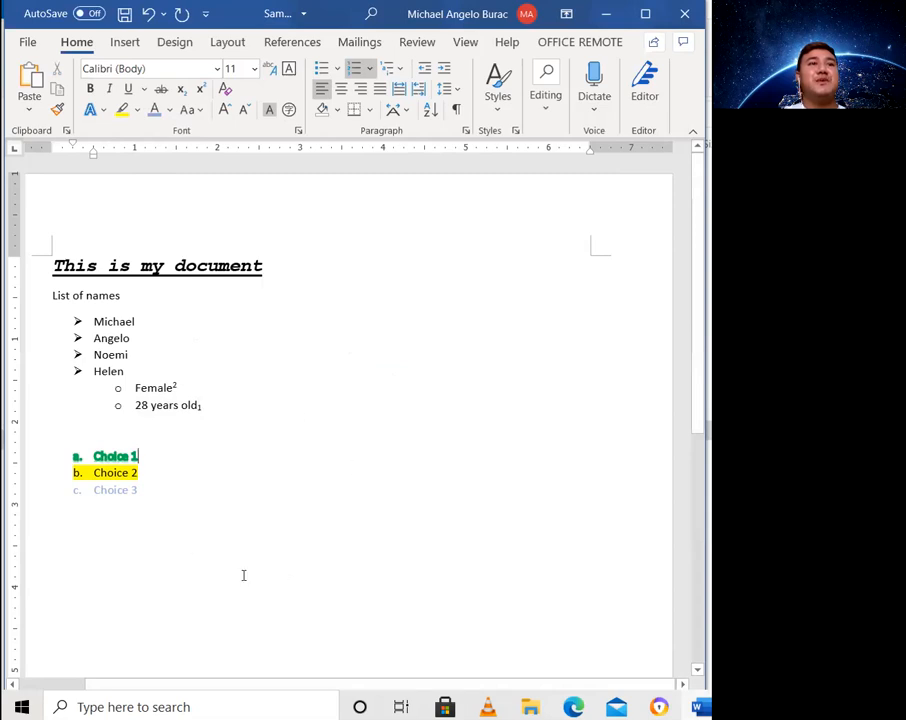
Step: Set the document's paper size to Legal (8.5 x 14 in) and check the selected size among the available paper sizes
mouse_move(697, 290)
left_mouse_down()
mouse_move(697, 488)
mouse_move(697, 291)
left_mouse_up()
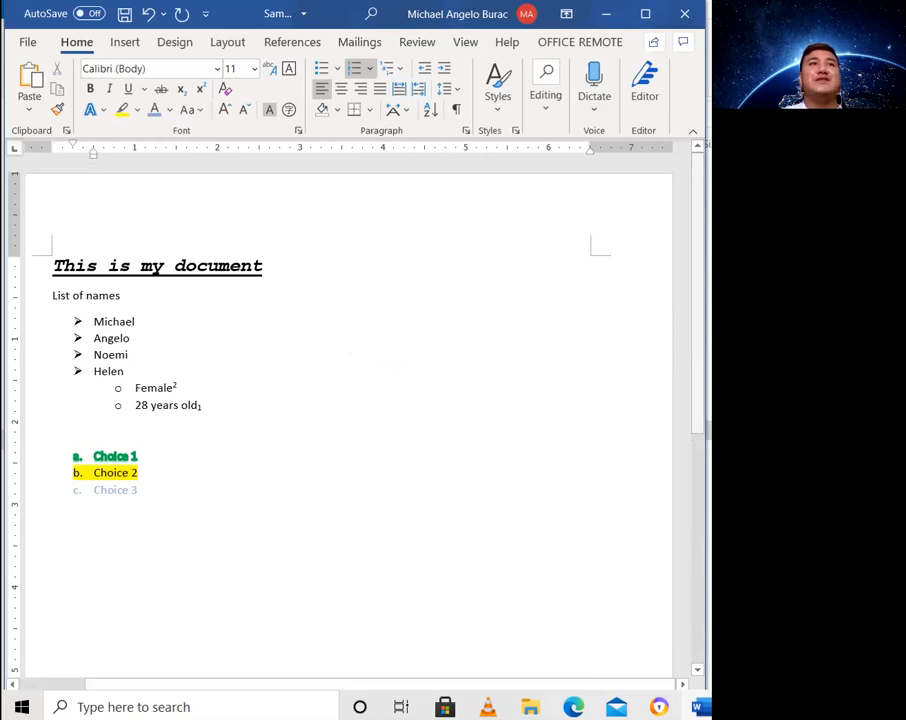
left_click(227, 43)
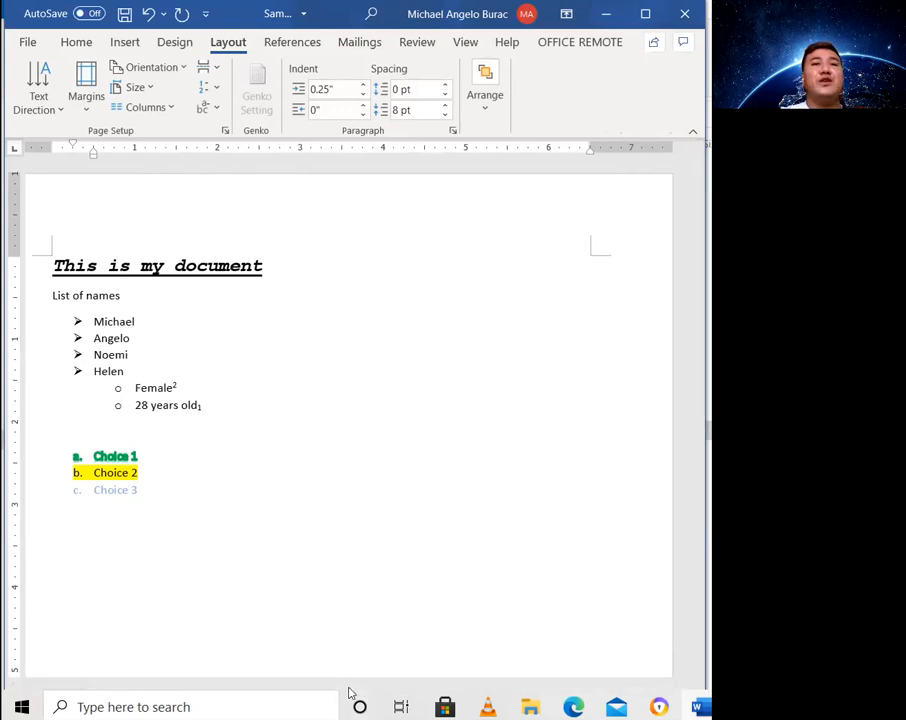
scroll(402, 487, "down", 2, "ctrl")
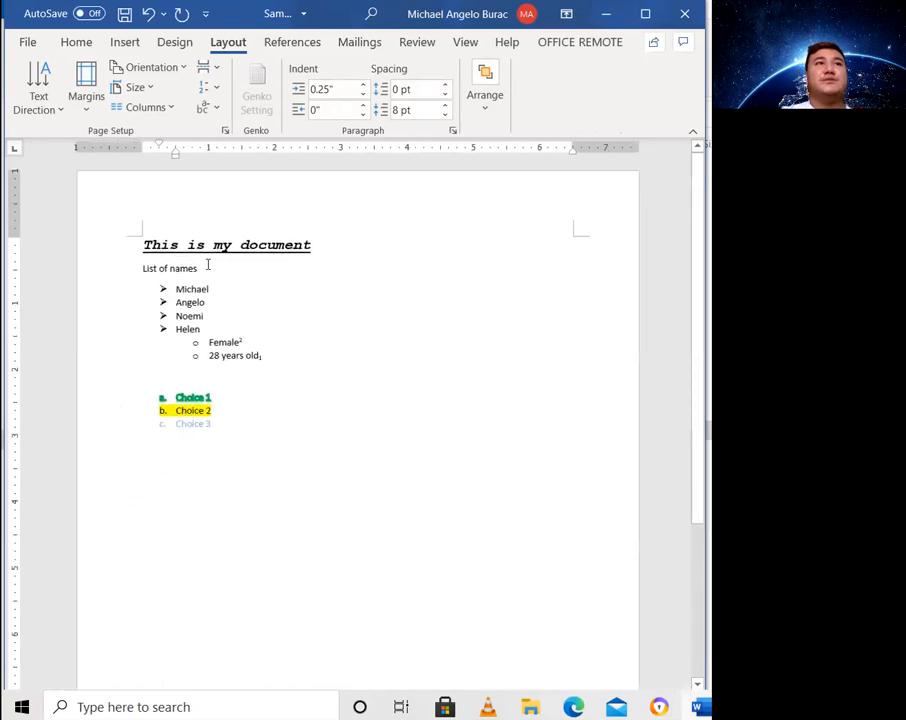
left_click(147, 88)
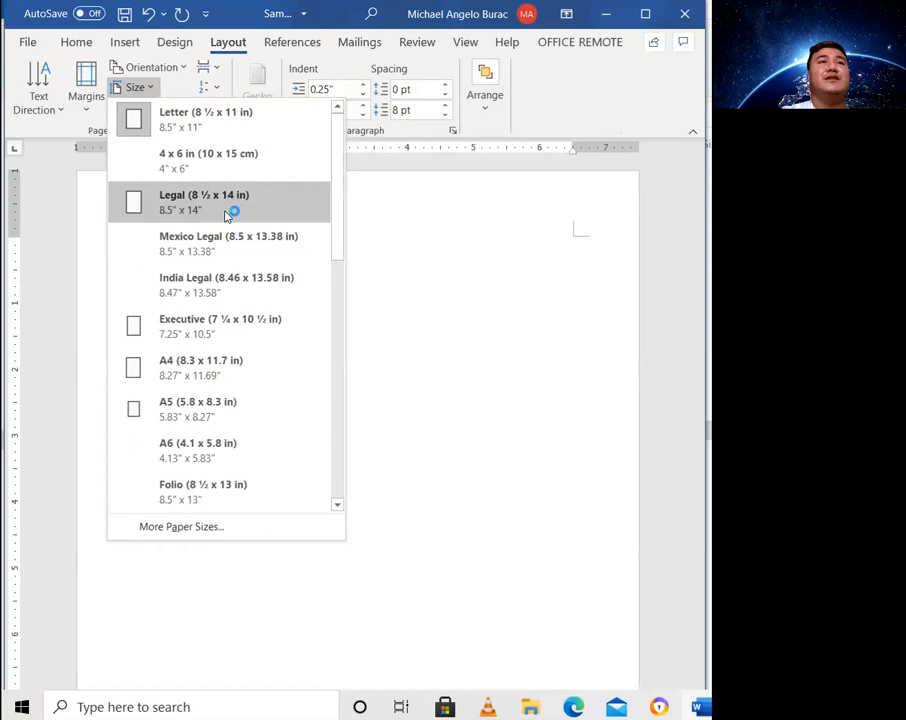
left_click(228, 210)
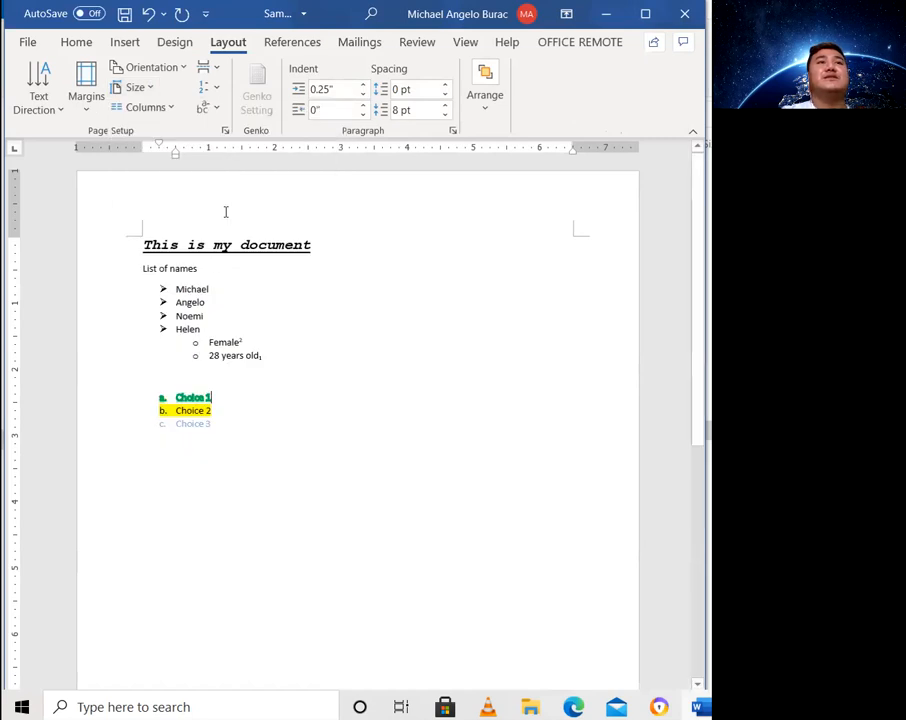
left_click(150, 88)
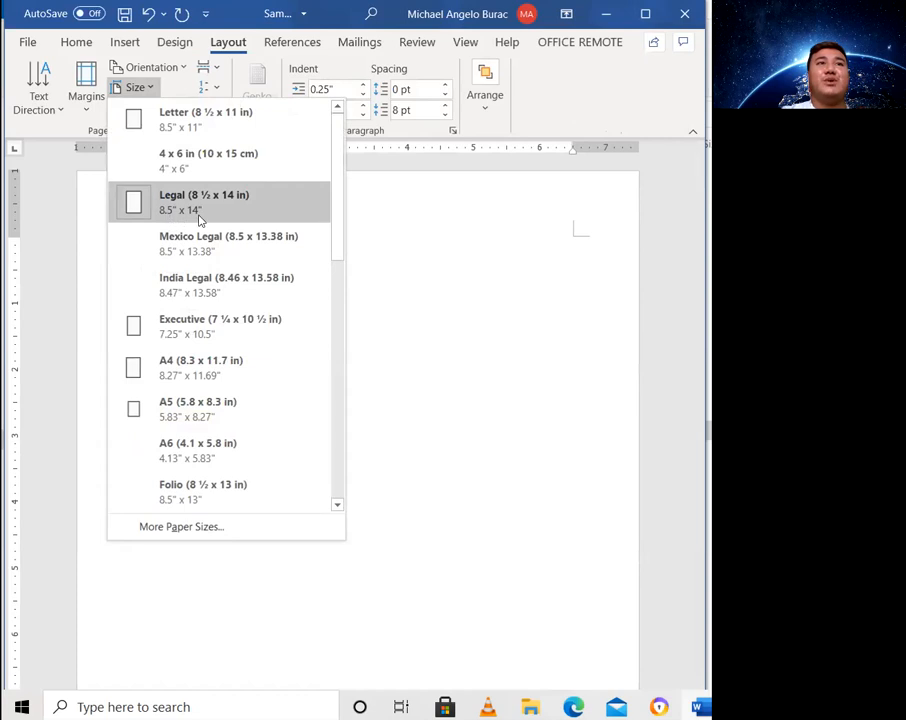
left_click(393, 255)
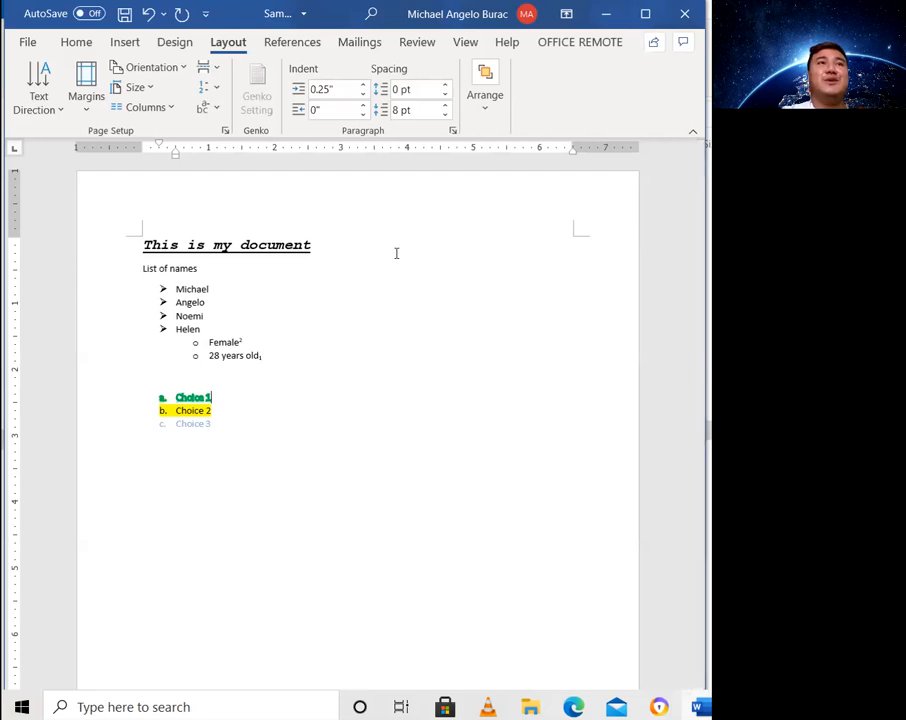
Step: Change the page orientation to Landscape and show the whole page
left_click(181, 75)
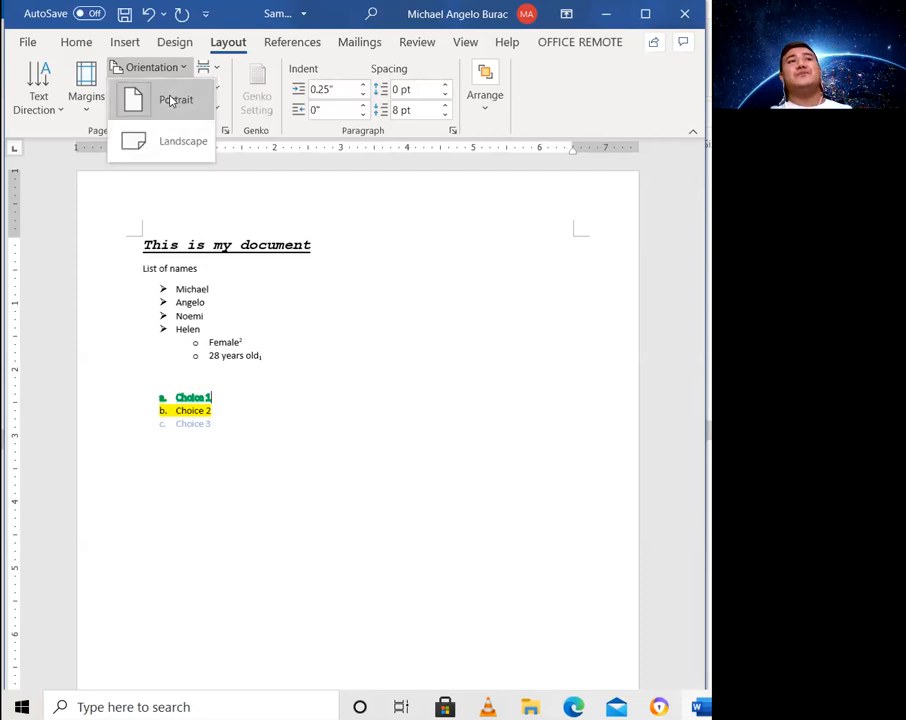
left_click(178, 142)
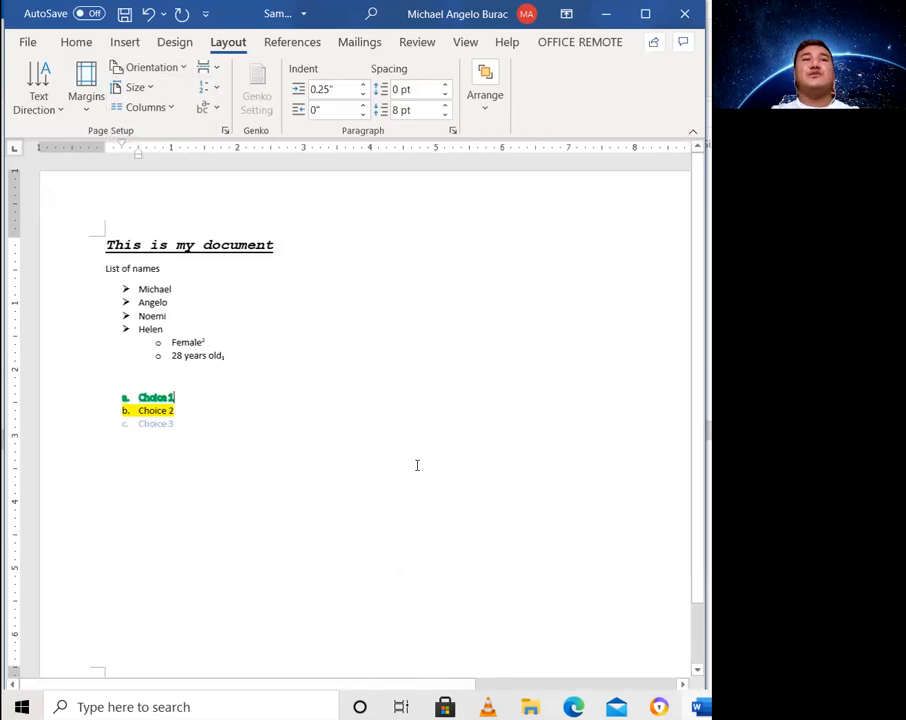
scroll(411, 408, "down", 5)
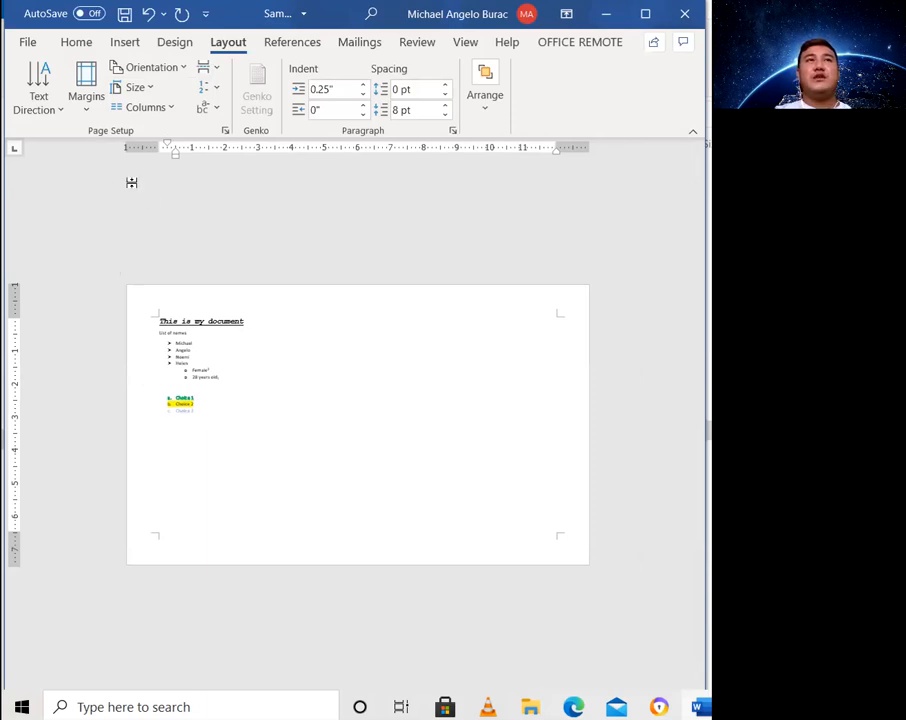
Step: Review the preset page margins and the custom margin settings, and leave them without making changes
left_click(87, 105)
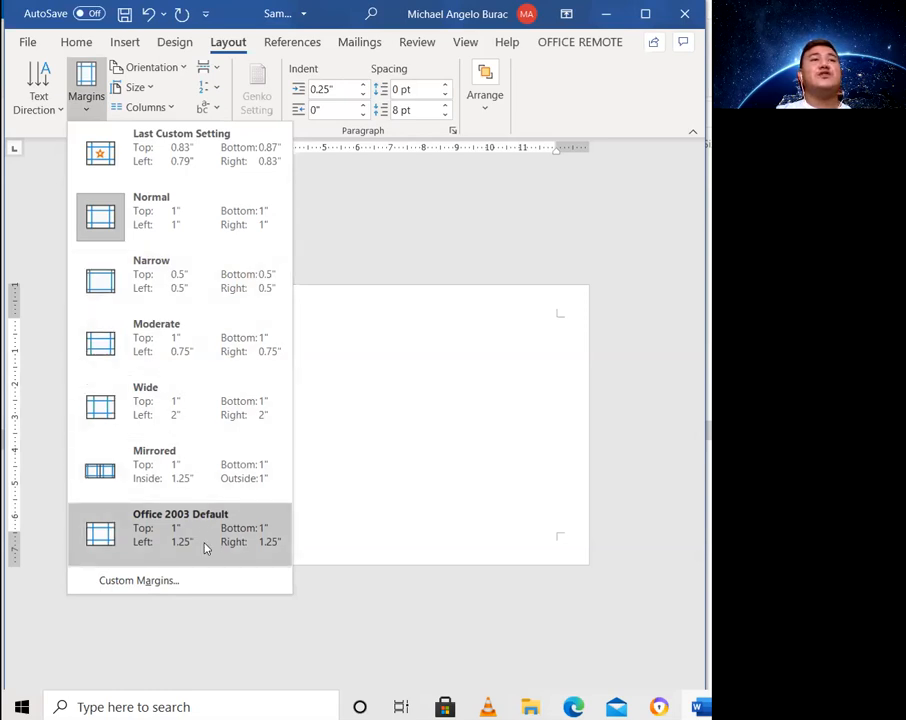
left_click(208, 579)
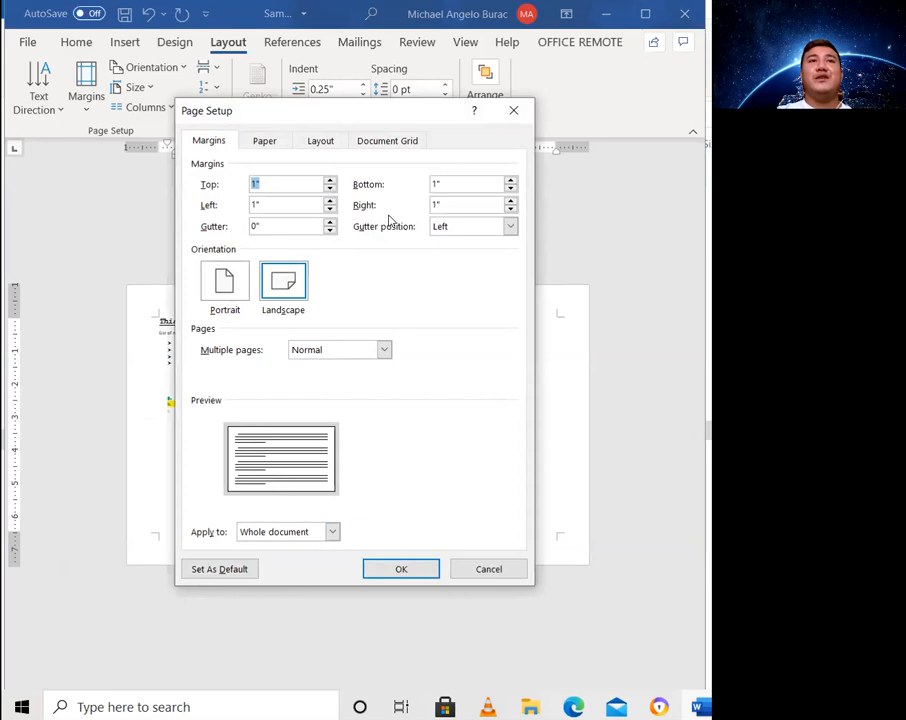
left_click(512, 111)
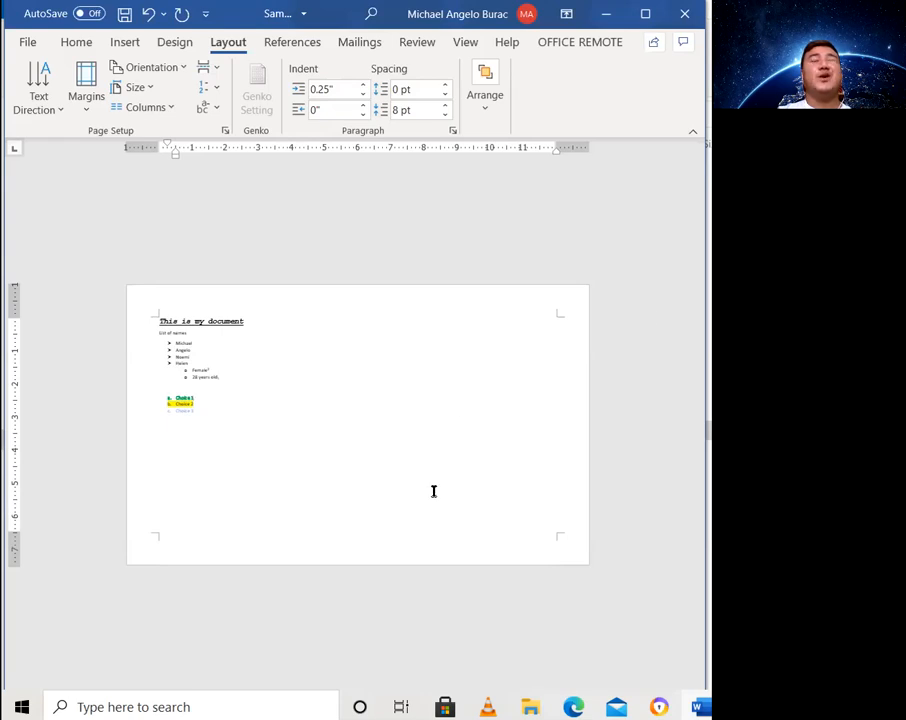
Step: Show the print settings for the document and examine the list of available printers without choosing another one
left_click(29, 42)
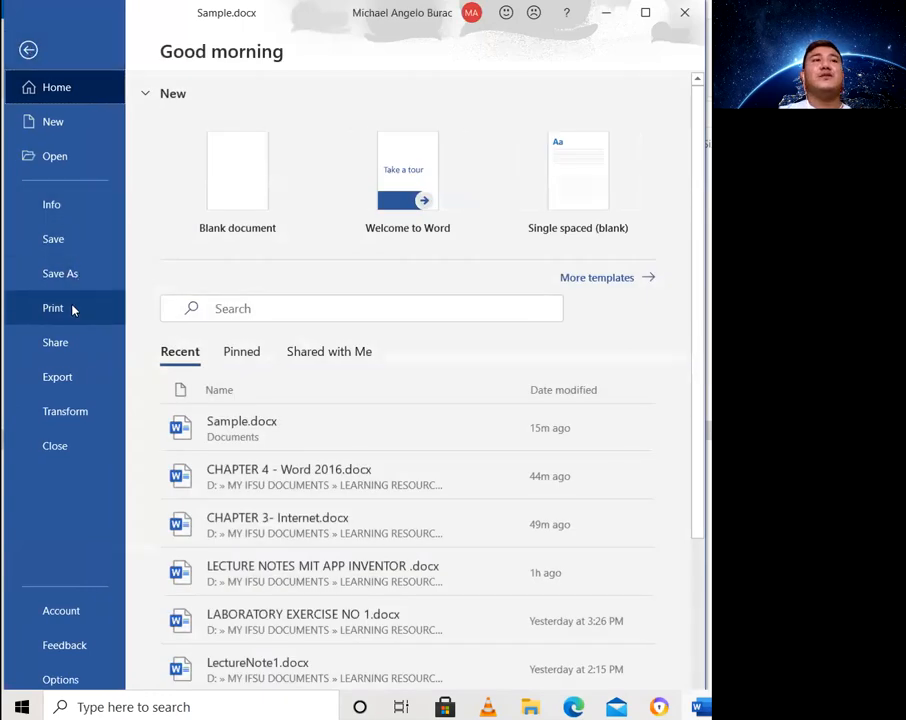
left_click(72, 310)
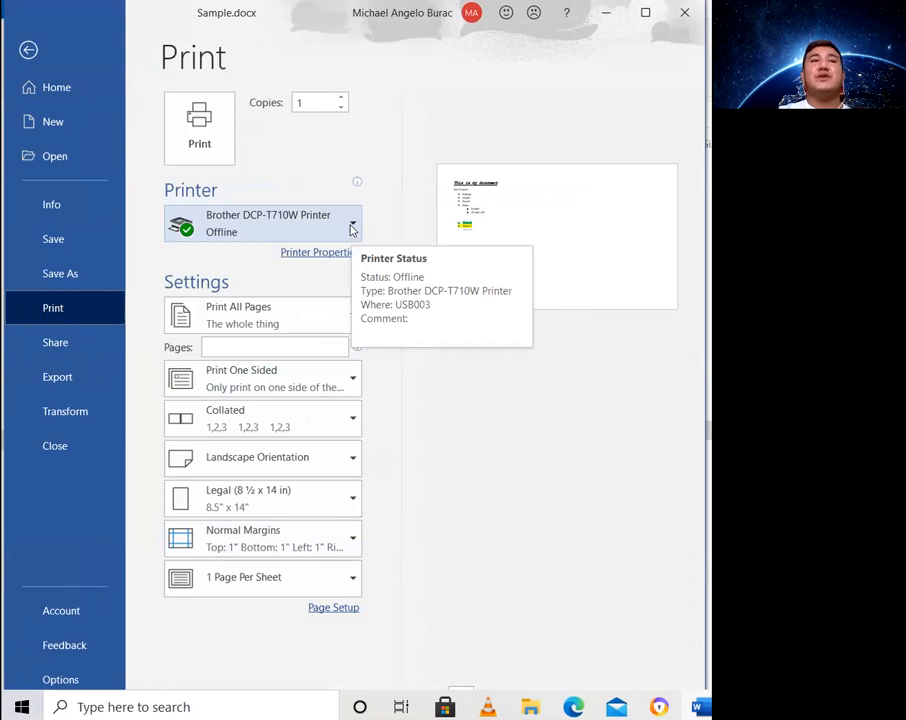
left_click(353, 226)
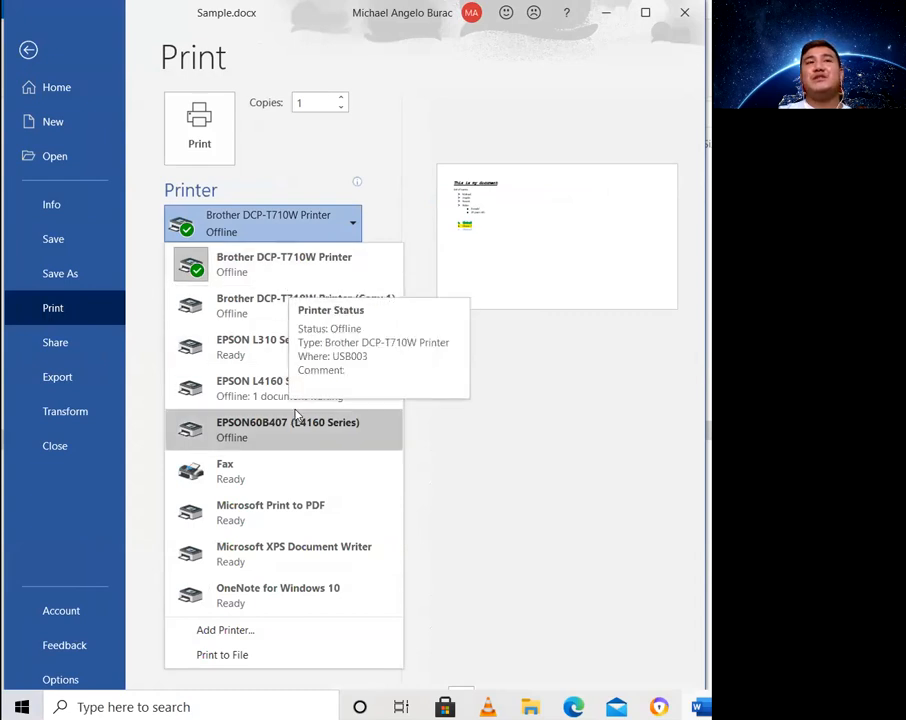
mouse_move(296, 415)
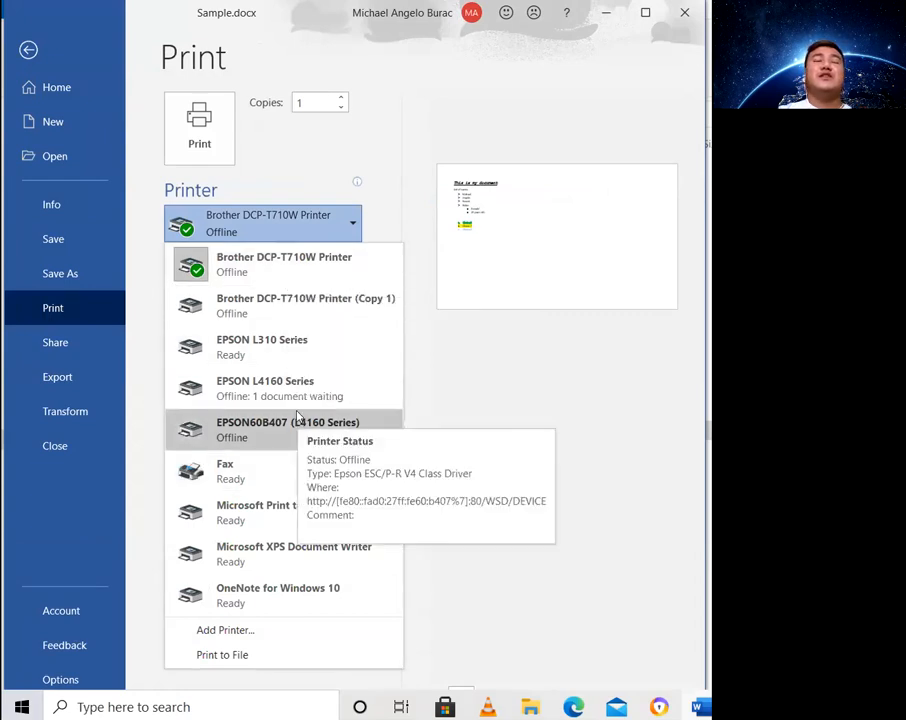
mouse_move(300, 568)
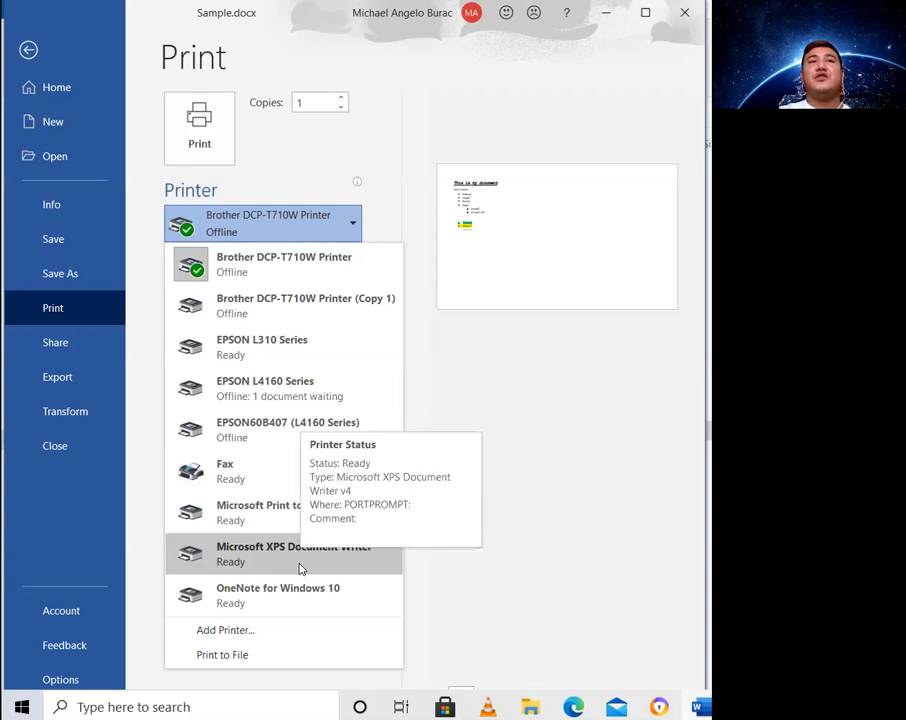
left_click(388, 150)
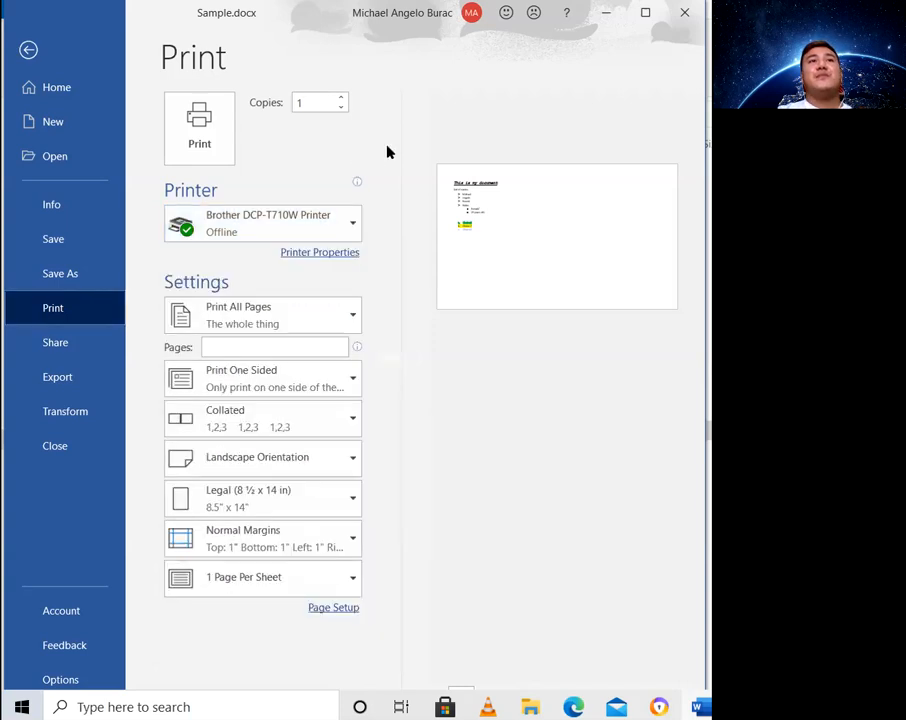
Step: Review the number of copies and enter 1,5,7 as the specific pages to print
left_click(318, 104)
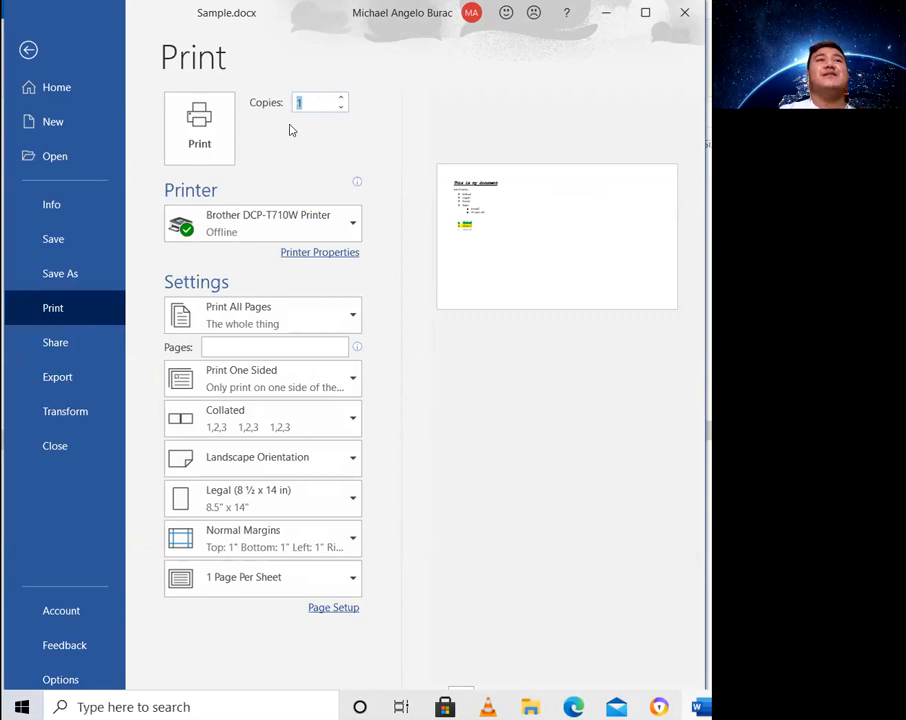
left_click(316, 349)
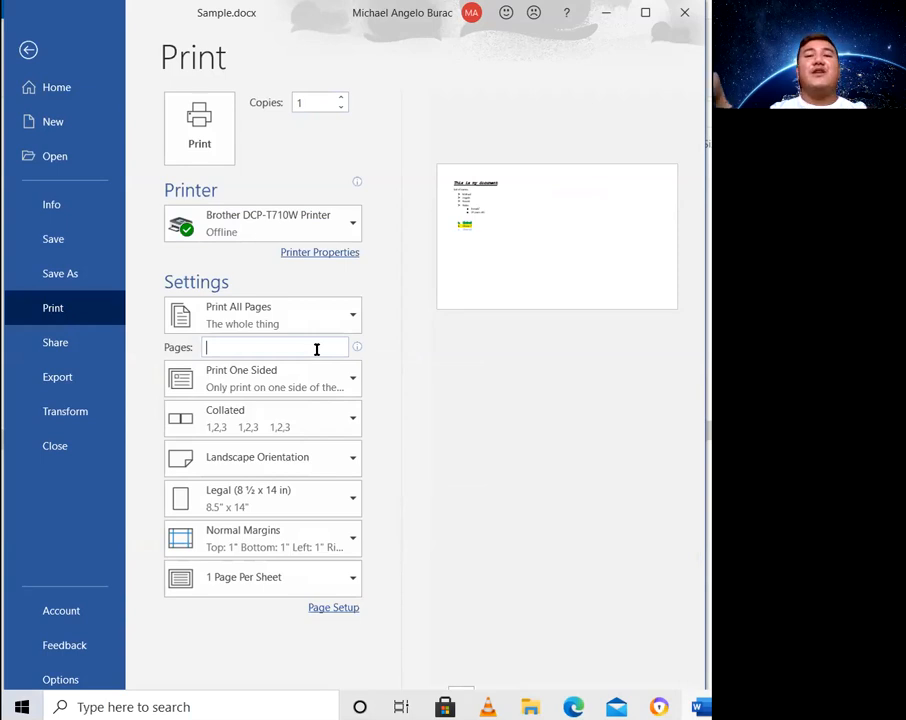
type("1,5,7,")
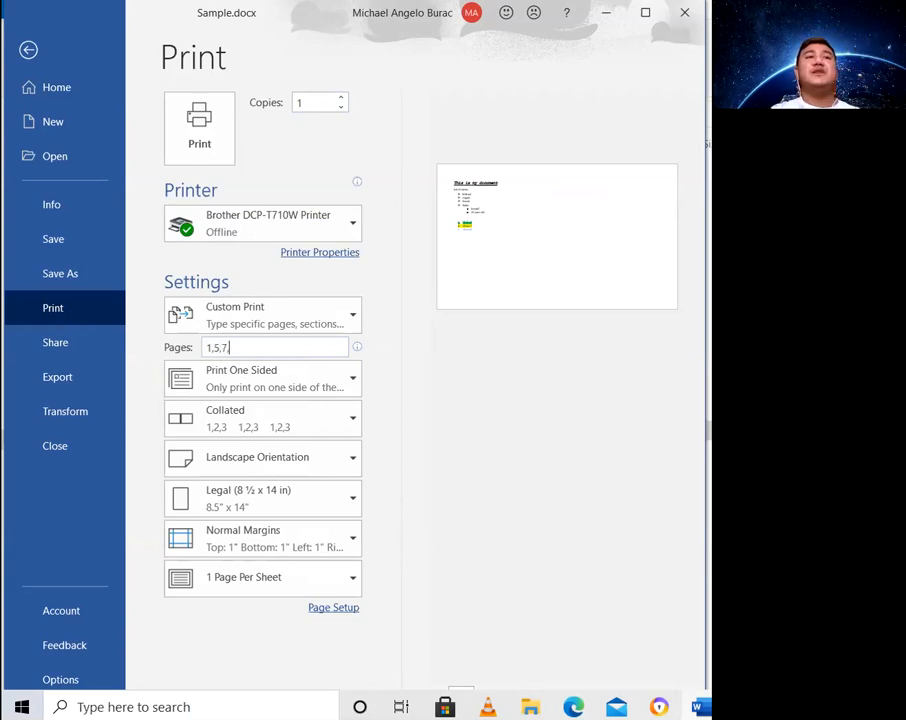
key("BackSpace")
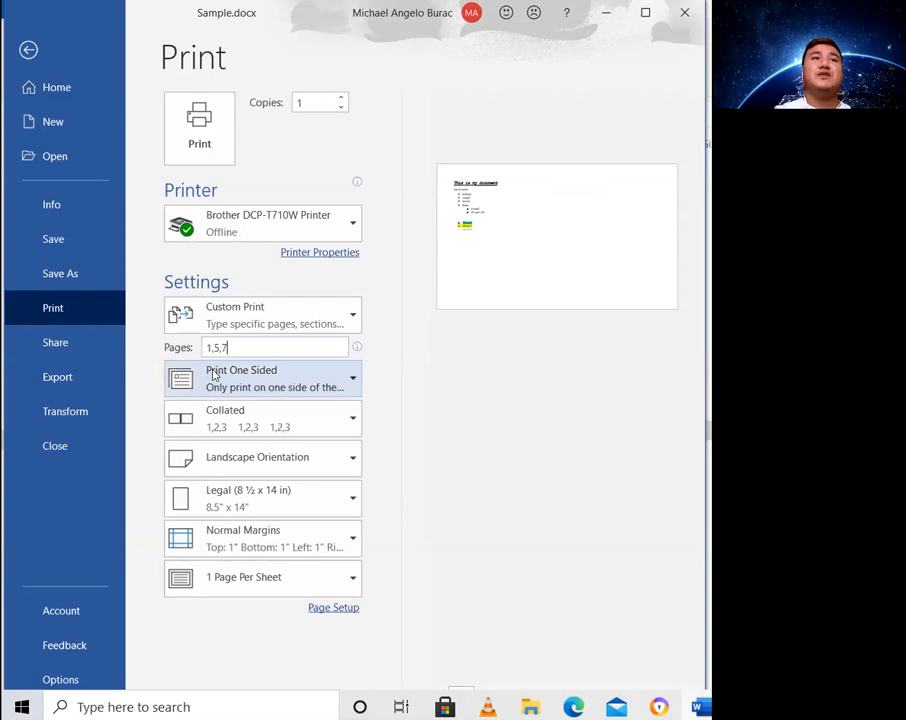
Step: Replace the pages to print with the range 1-50, and clear the page range
key("BackSpace")
key("BackSpace")
key("BackSpace")
key("BackSpace")
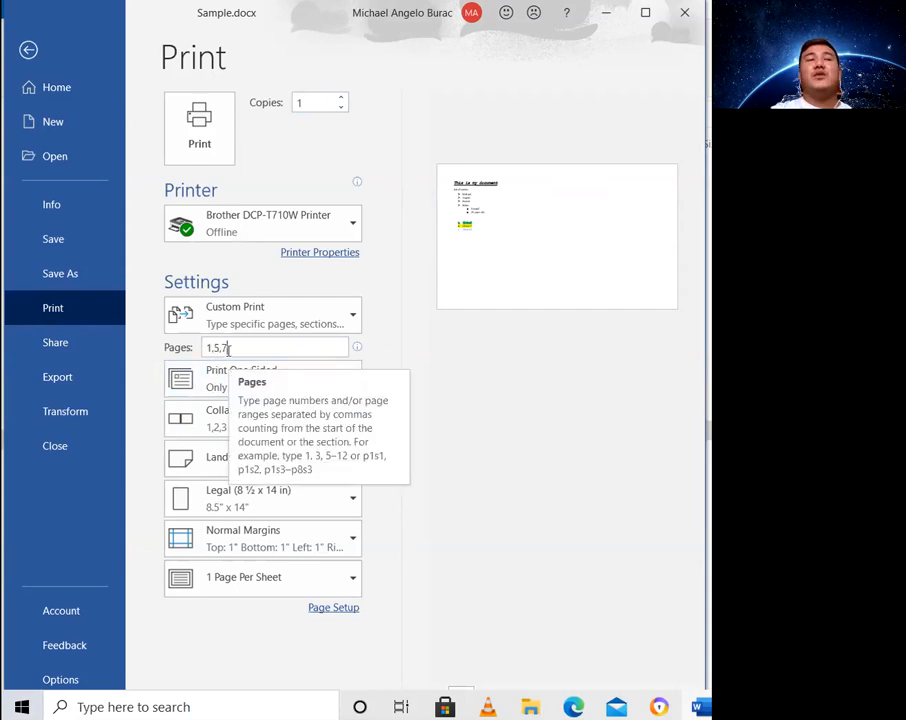
type("-50")
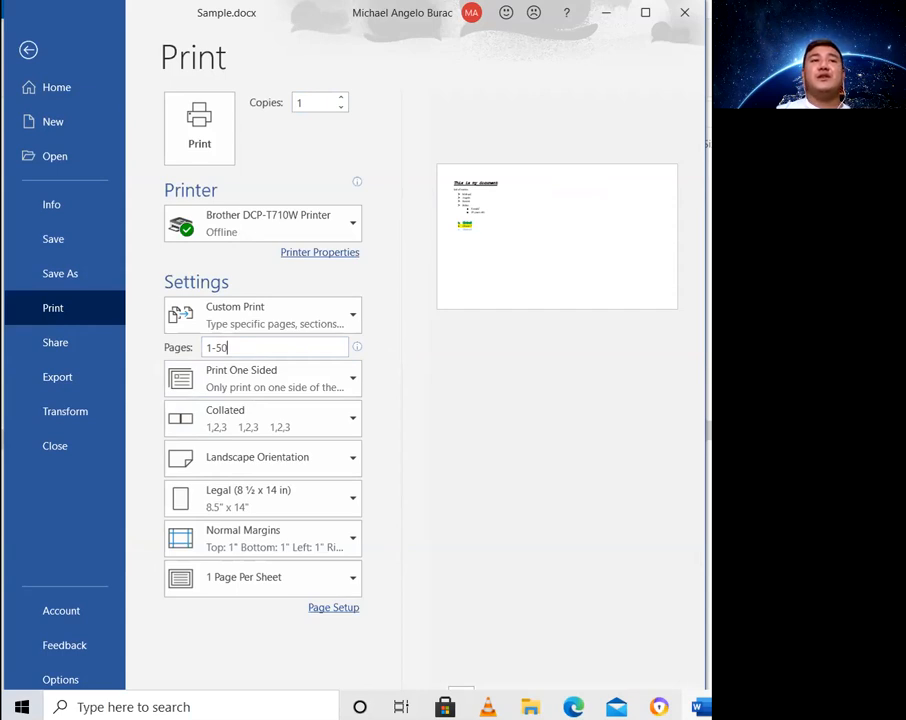
key("BackSpace")
key("BackSpace")
key("BackSpace")
key("BackSpace")
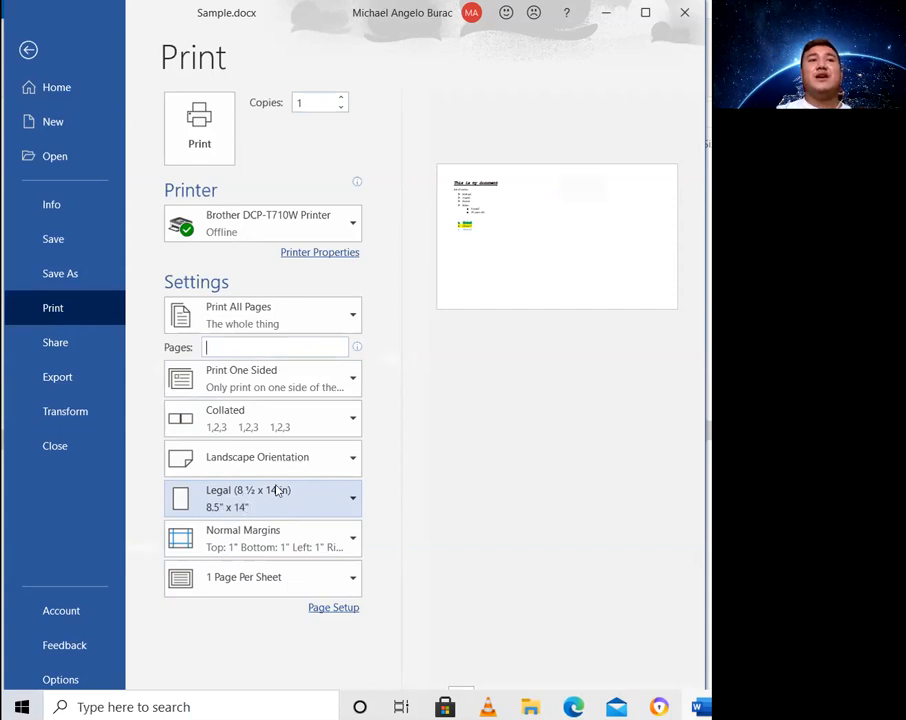
Step: View the orientation choices in the print settings and return to the document without printing
left_click(302, 462)
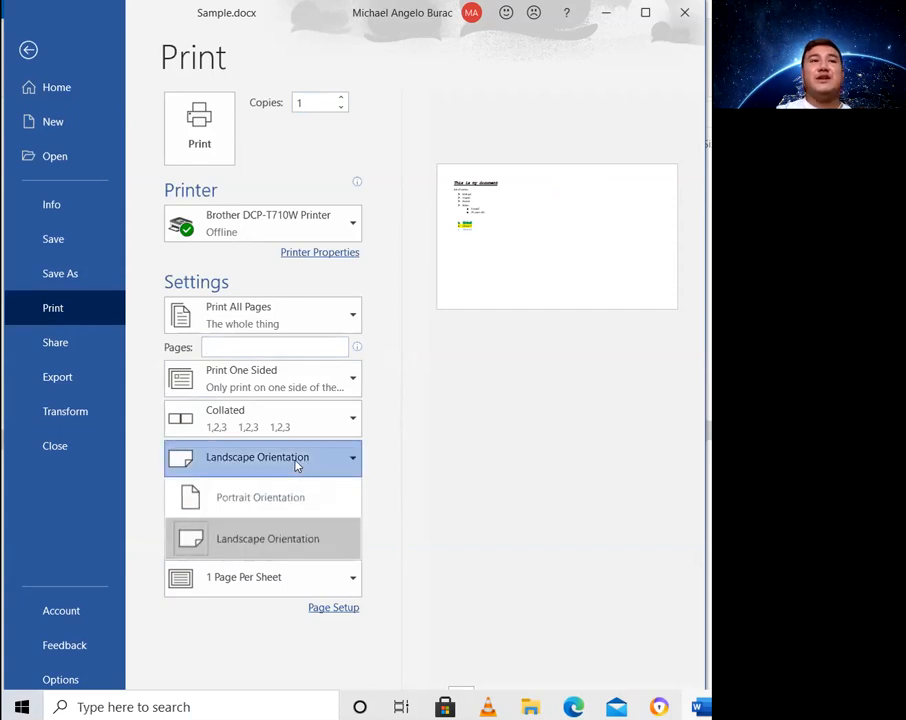
left_click(296, 463)
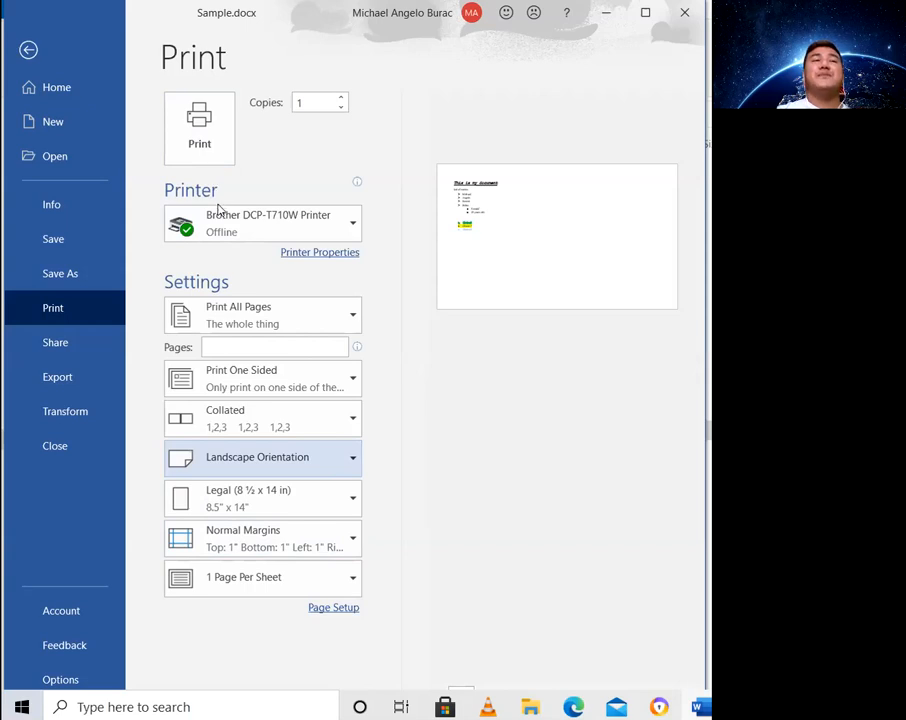
left_click(43, 55)
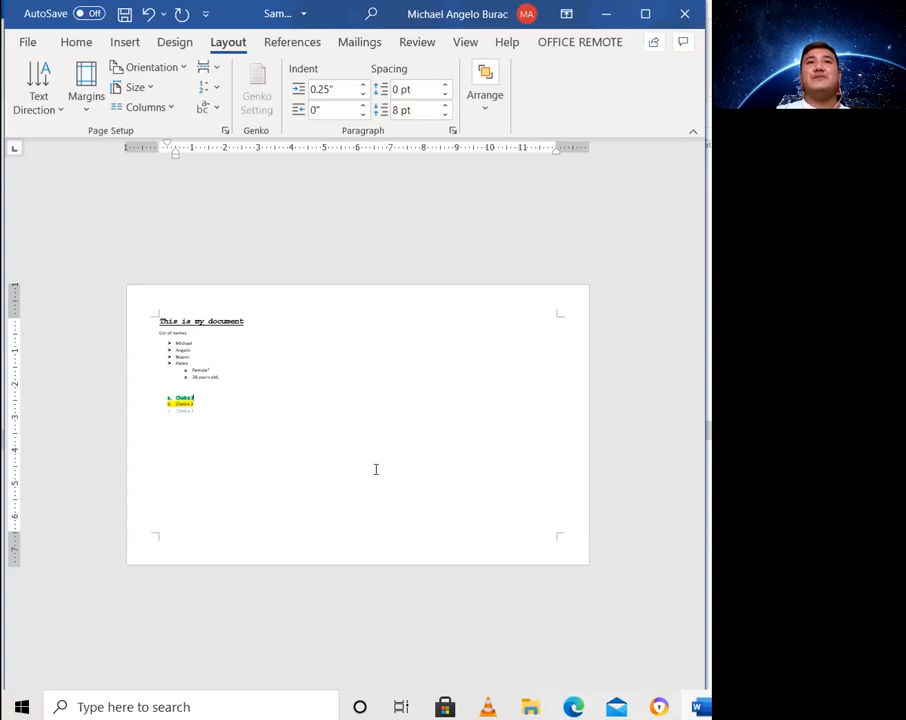
Step: Close the Sample document without saving the changes
left_click(683, 16)
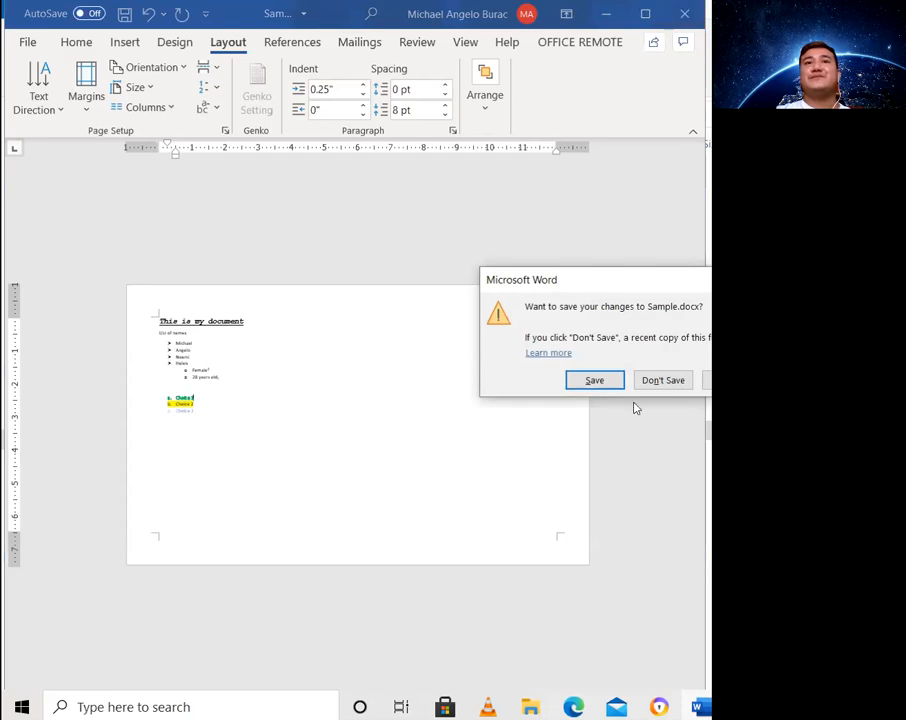
left_click(647, 380)
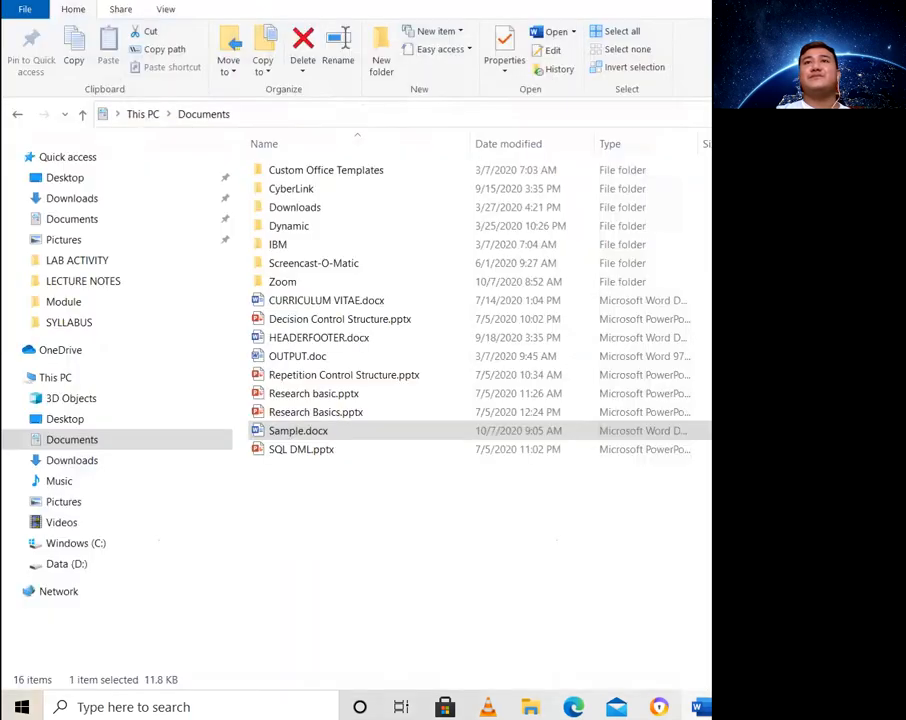